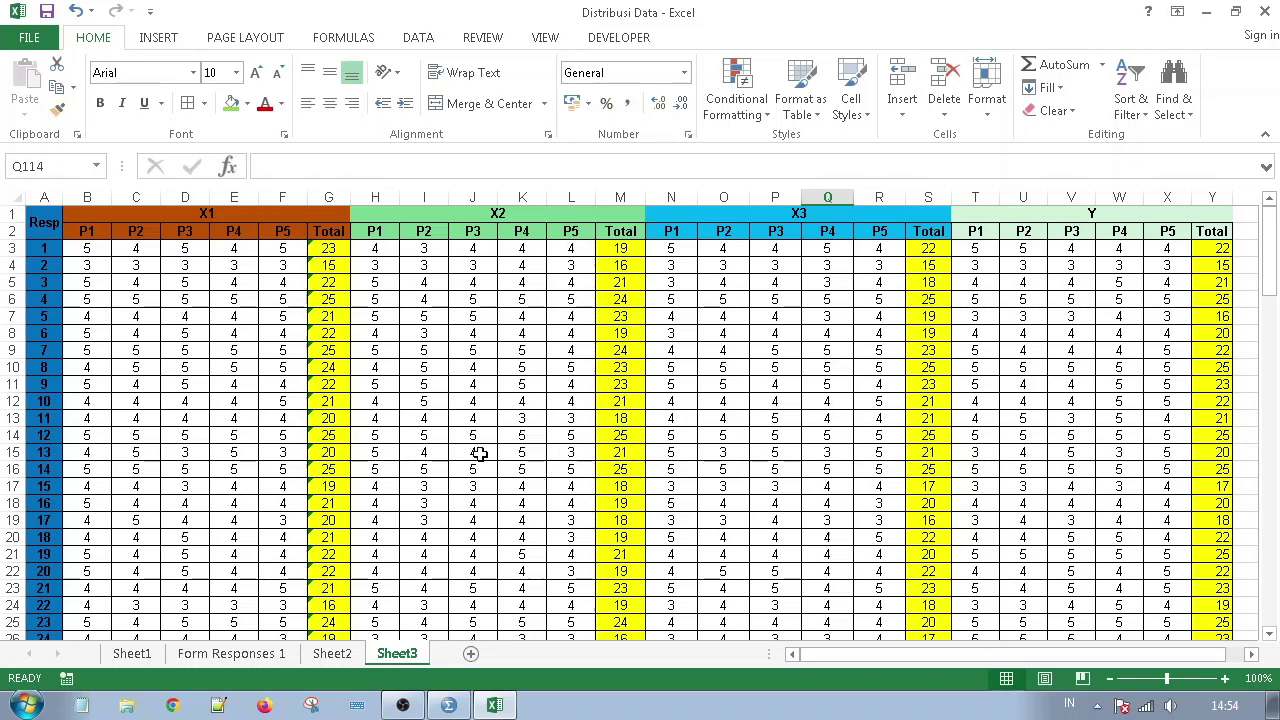
Review the X1, X2, X3 and Y questionnaire scores from the headers down to the rows beneath the last respondent
left_click(806, 211)
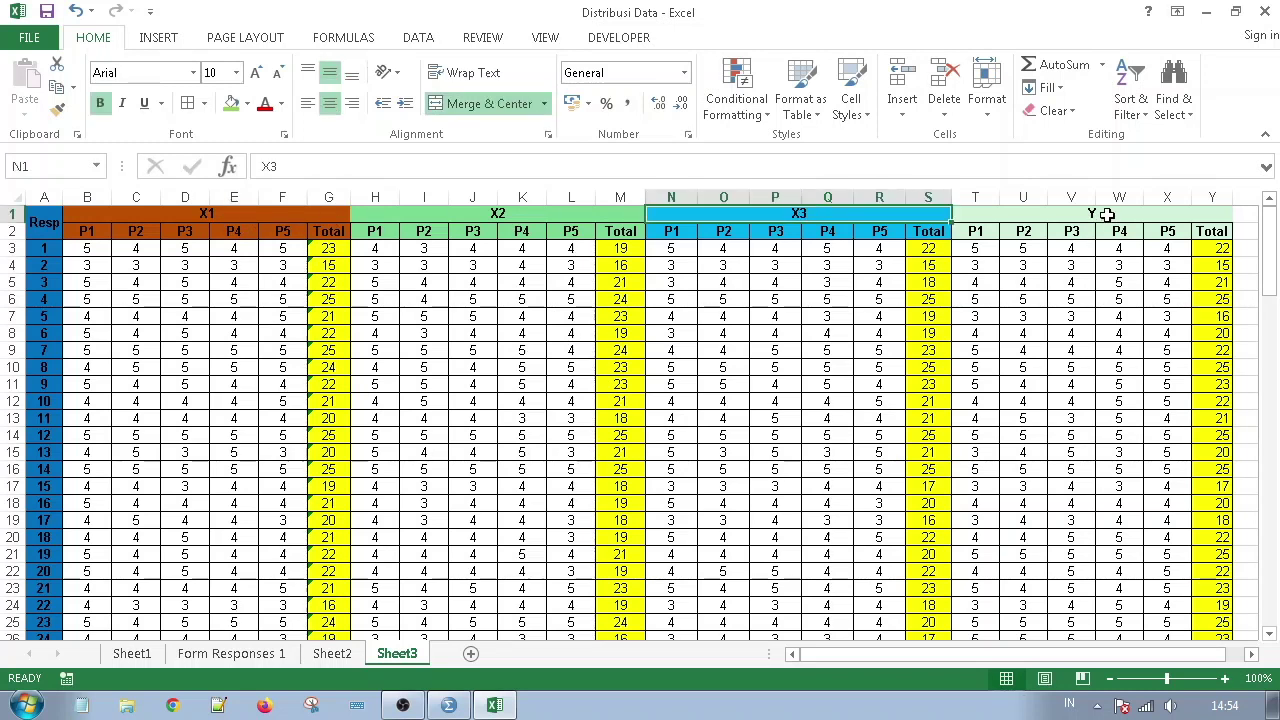
left_click(1104, 212)
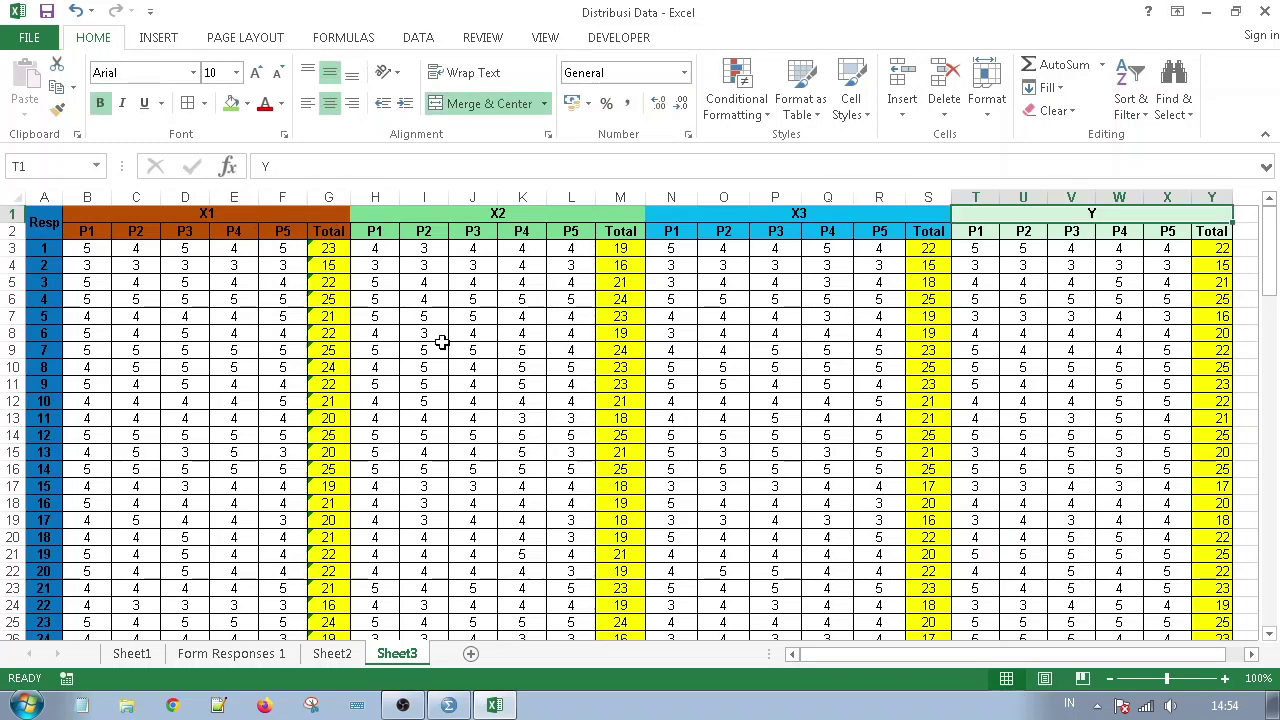
left_click(226, 216)
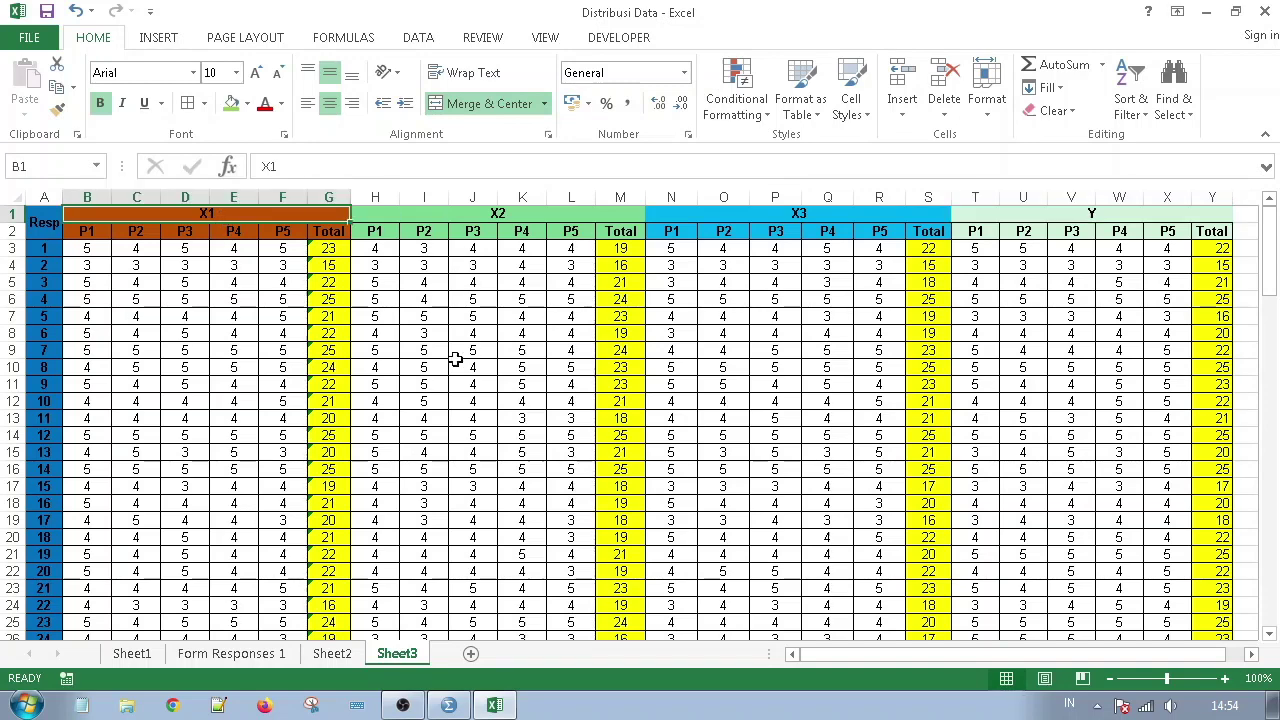
scroll(509, 467, "down", 11)
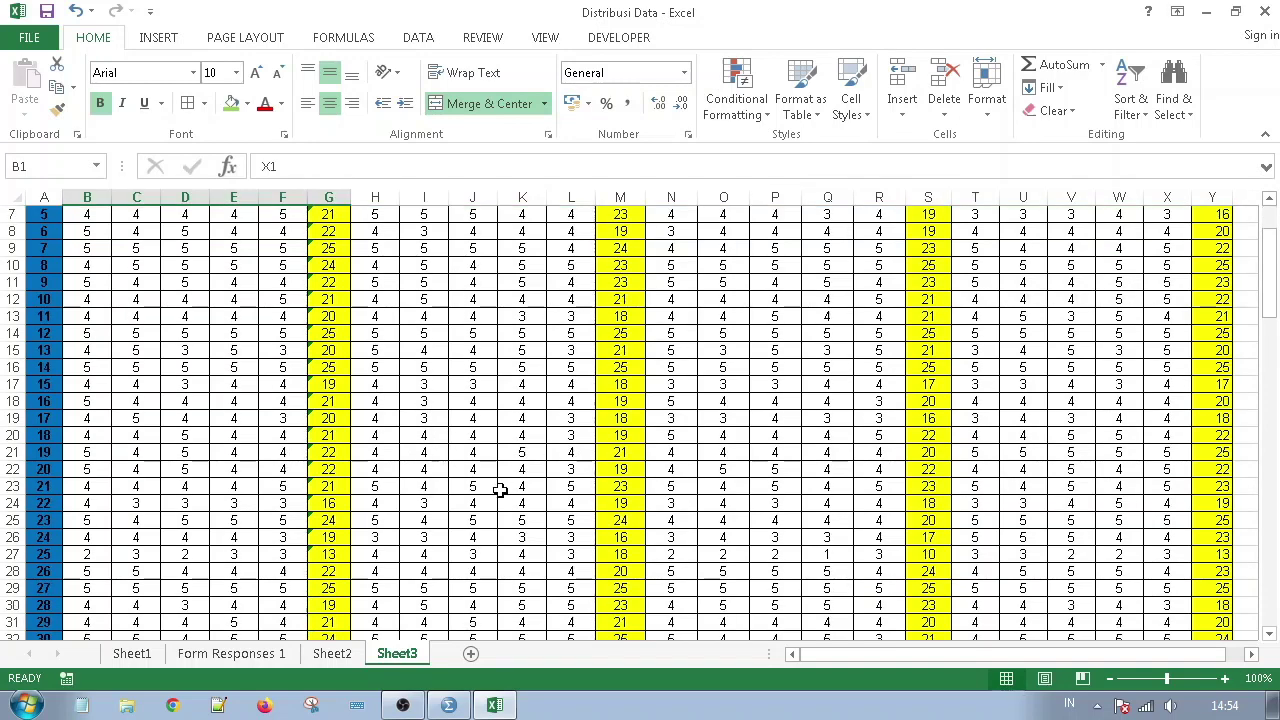
scroll(499, 490, "up", 11)
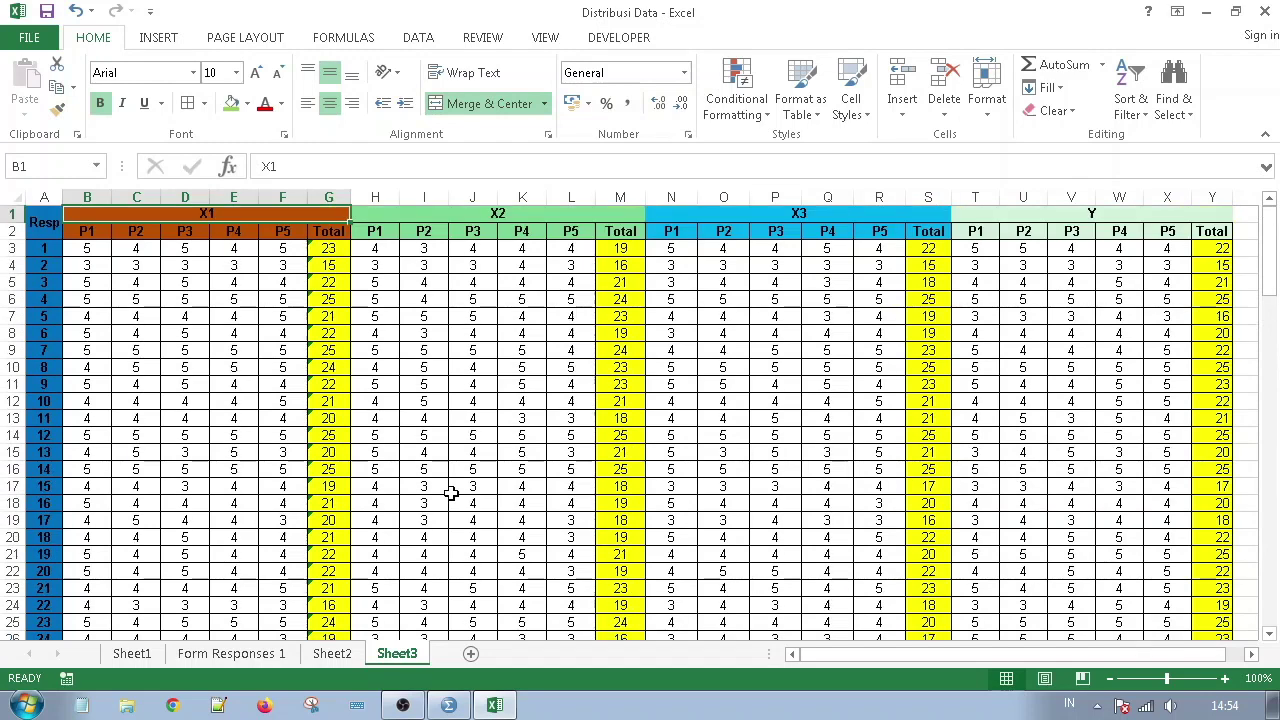
left_click(484, 447)
scroll(436, 529, "down", 20)
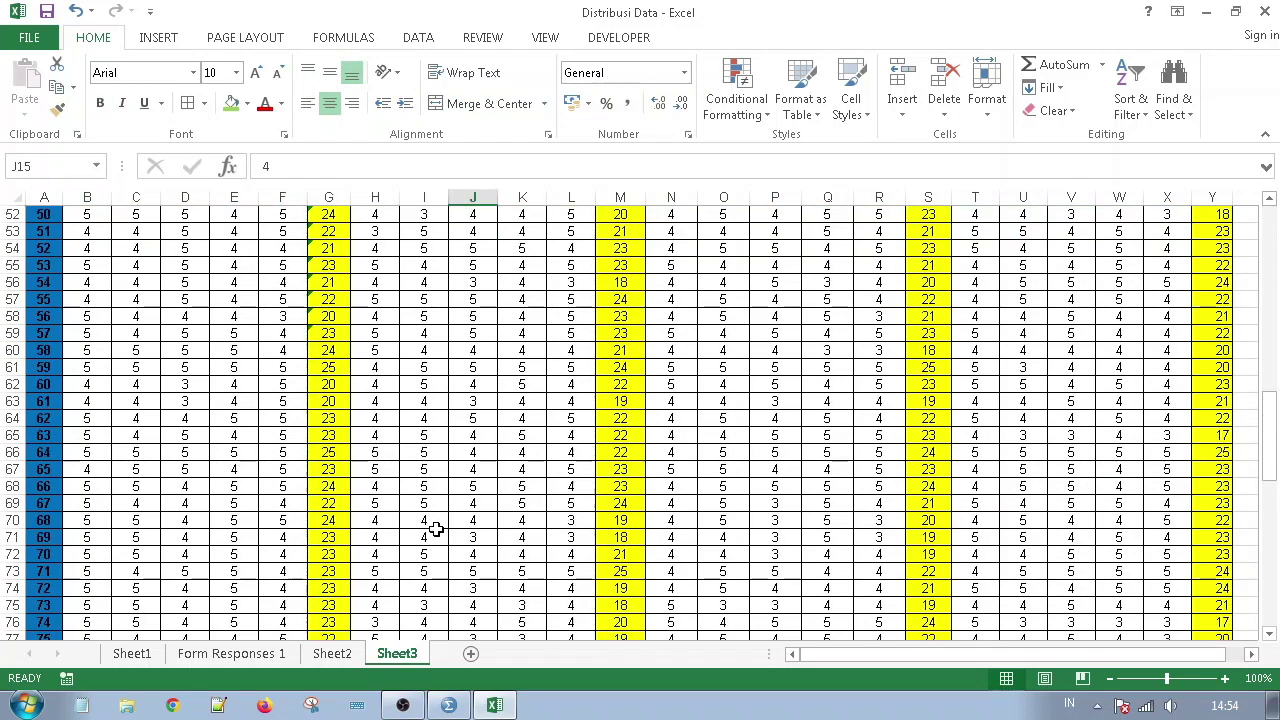
scroll(436, 529, "up", 2)
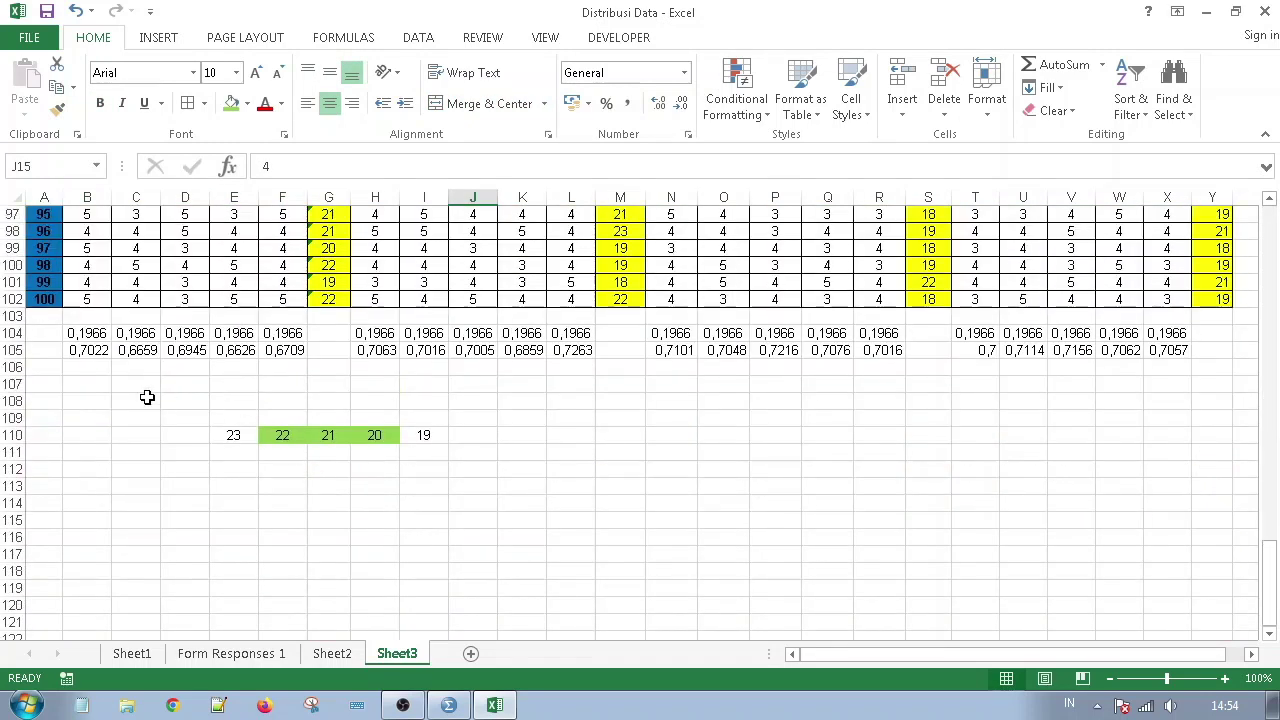
Clear the contents and remove the fill color of cells C108:L114 below the data table
left_click_drag(149, 397, 548, 506)
key("Delete")
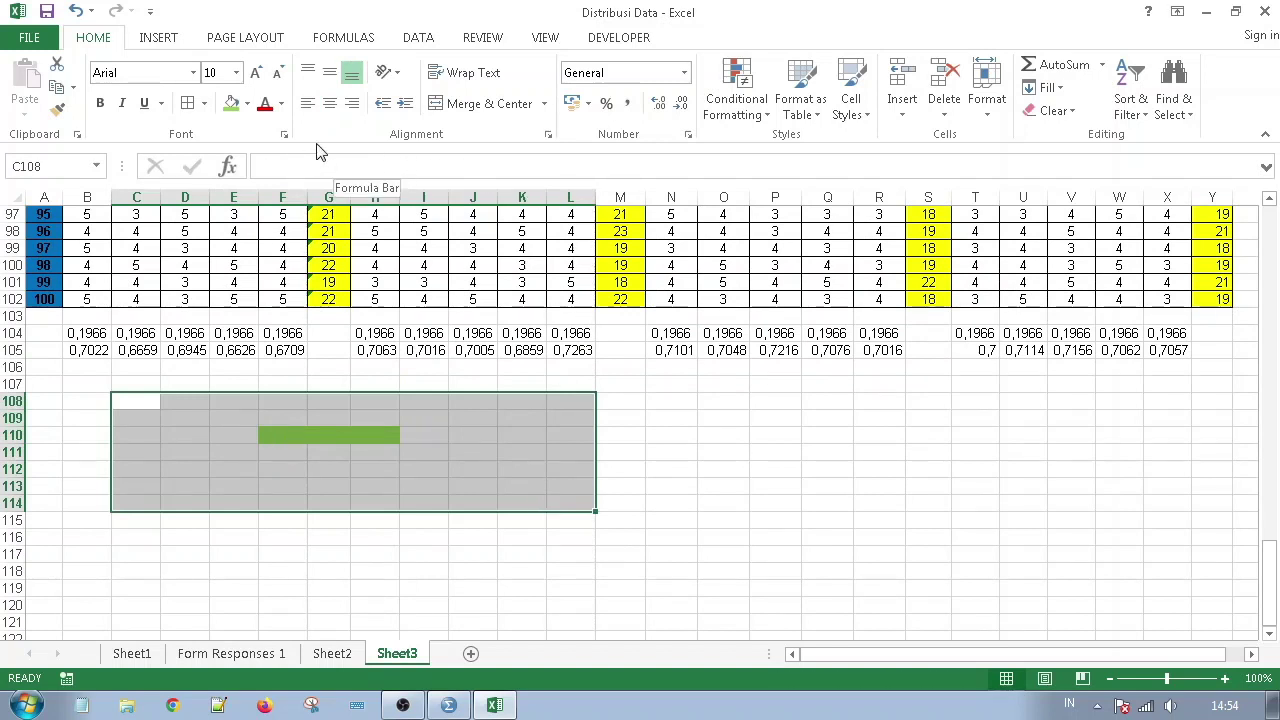
left_click(247, 103)
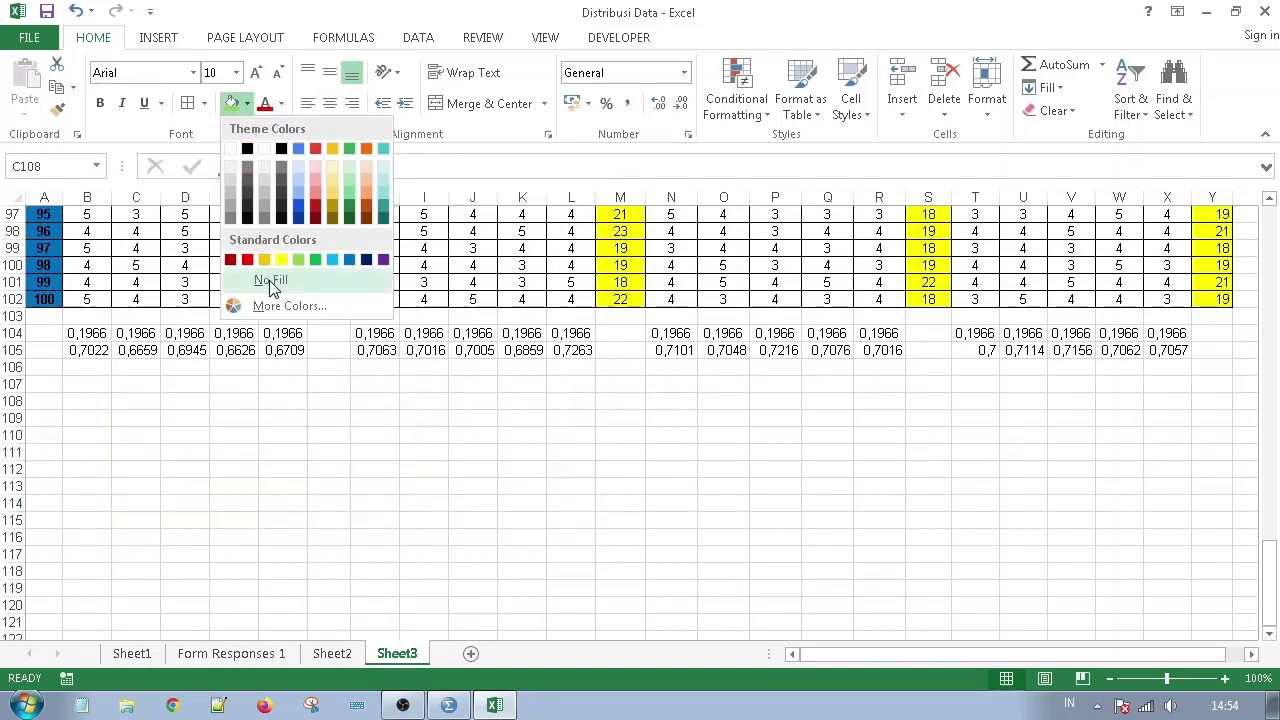
left_click(268, 279)
left_click(372, 504)
Examine the X1 Total scores in column G from the first to the last respondent
scroll(343, 529, "up", 5)
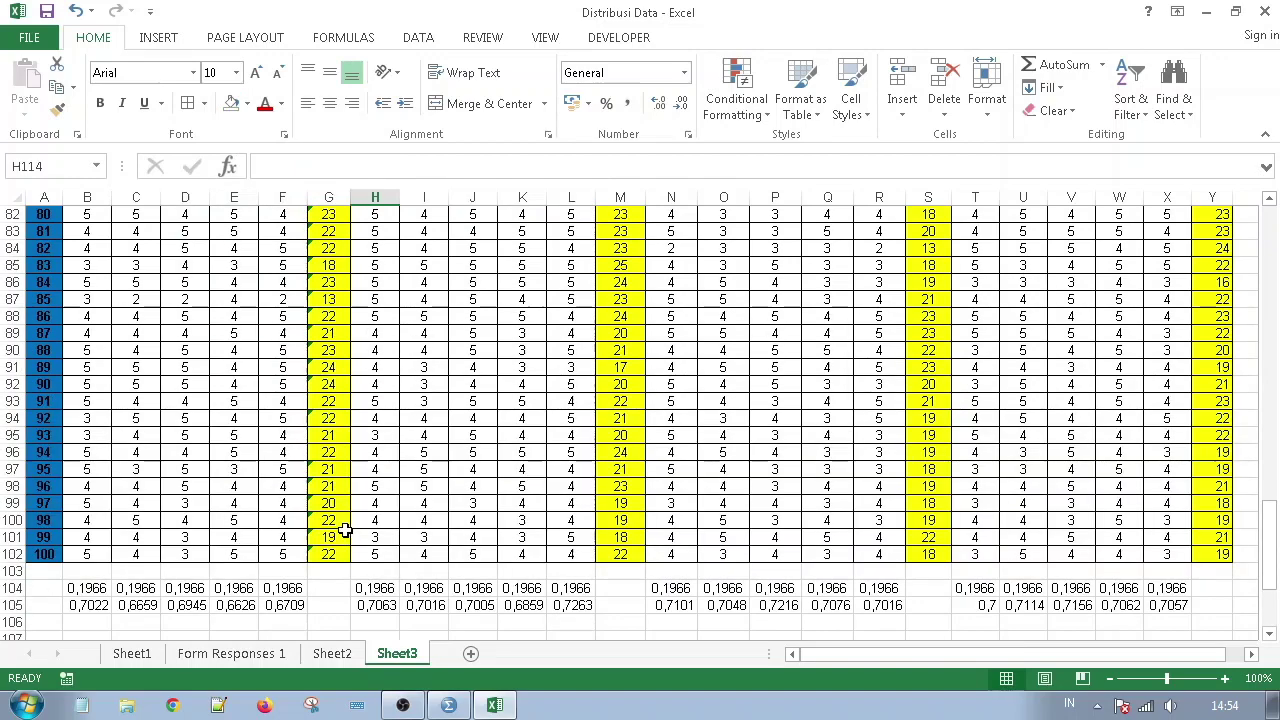
scroll(345, 530, "down", 4)
scroll(345, 530, "up", 20)
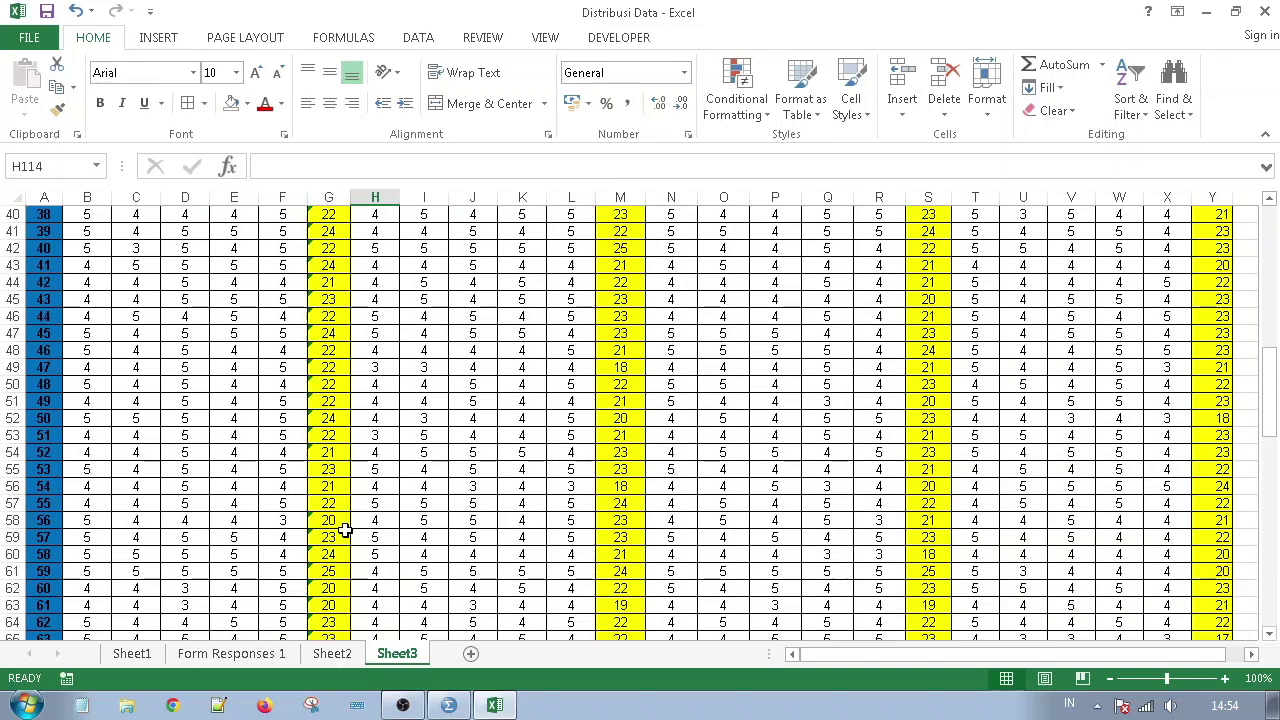
scroll(345, 530, "up", 6)
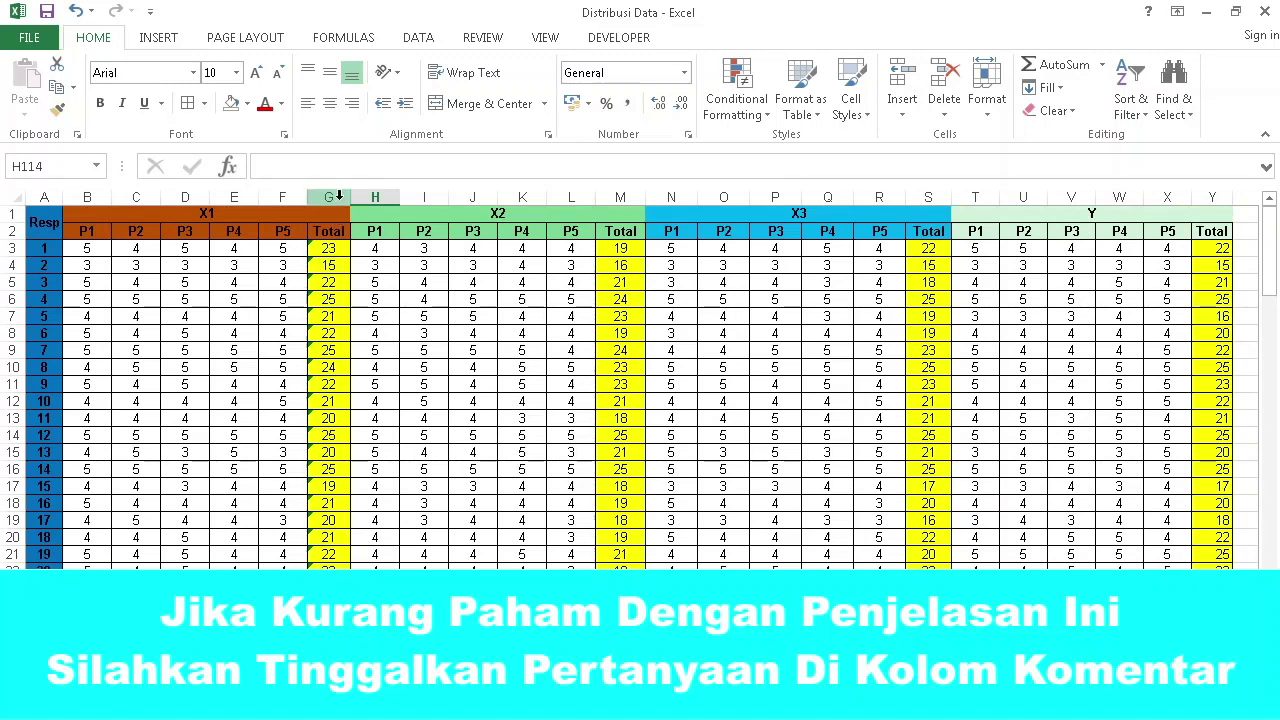
left_click(338, 196)
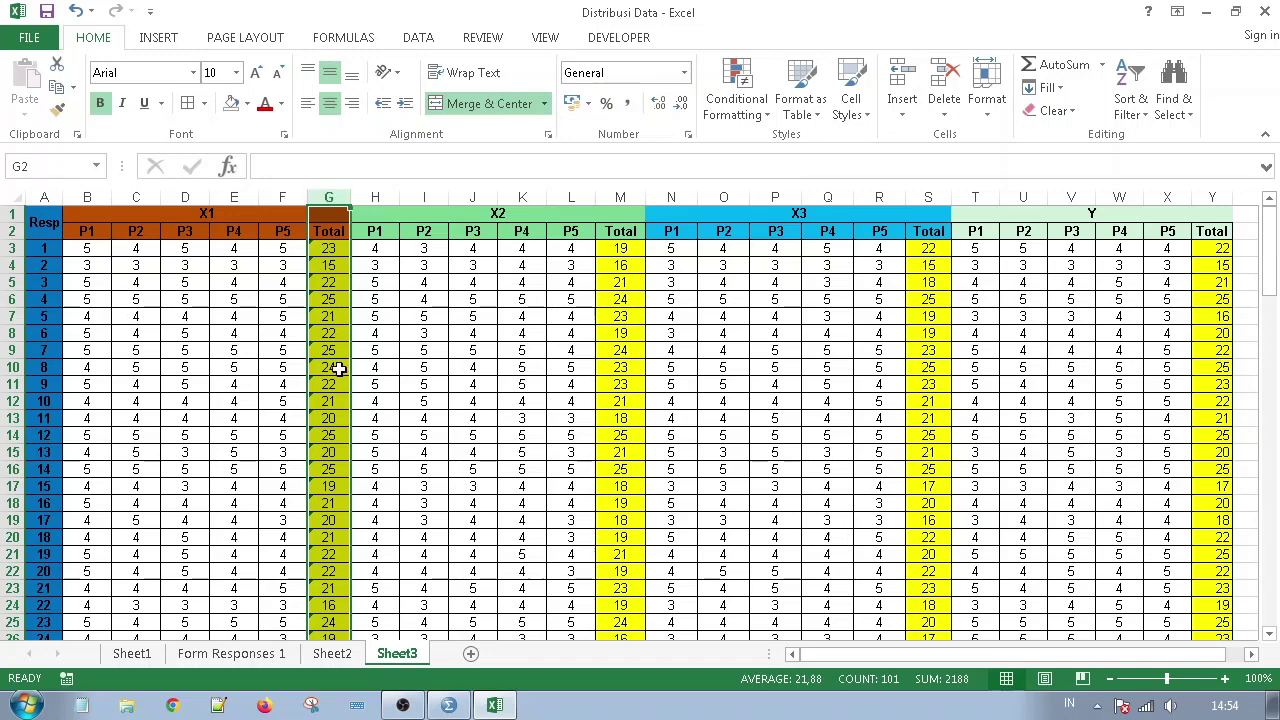
scroll(298, 520, "down", 20)
scroll(298, 520, "down", 10)
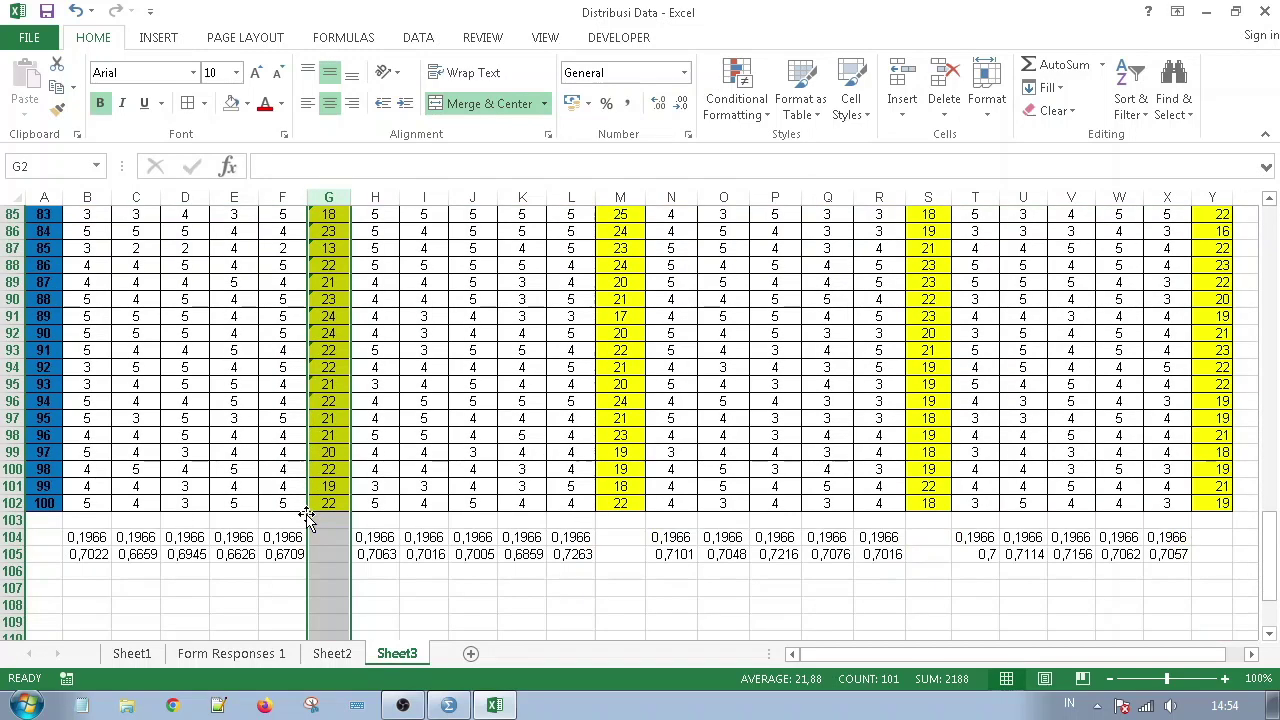
left_click(329, 469)
scroll(327, 414, "up", 2)
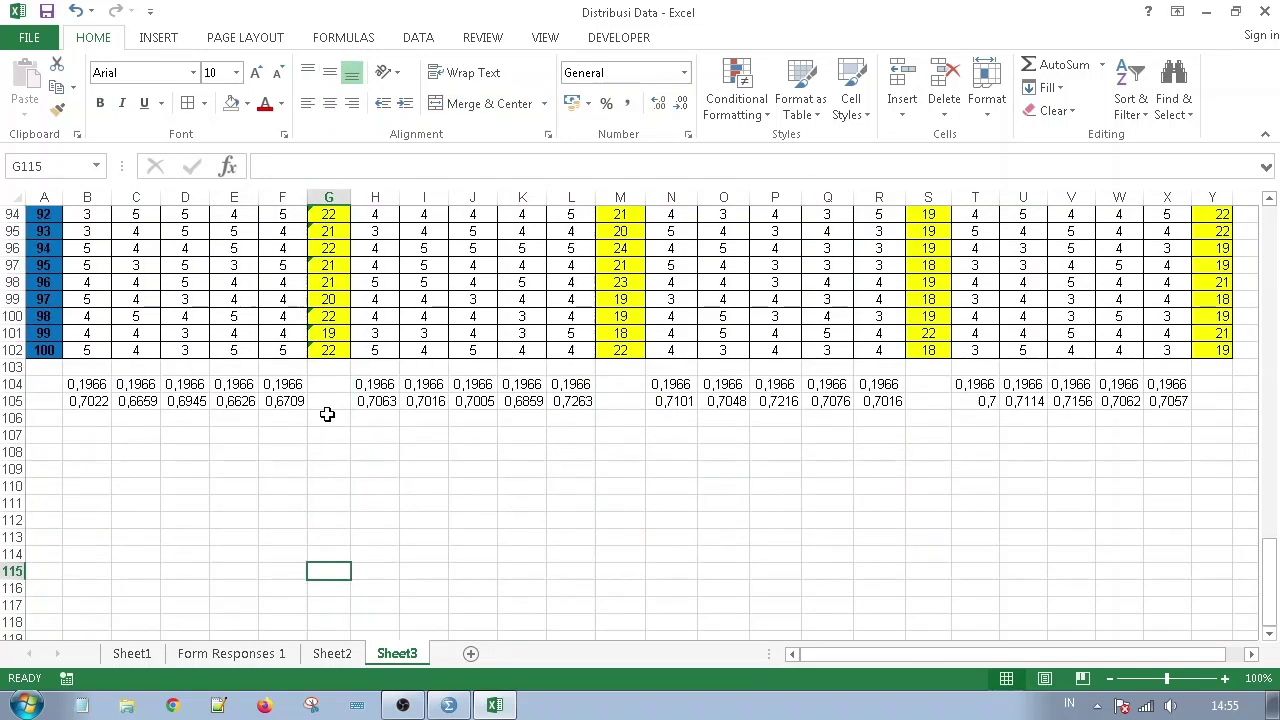
Calculate the mean of the X1 Total scores in cell G109 with =AVERAGE(G3:G102)
left_click(331, 469)
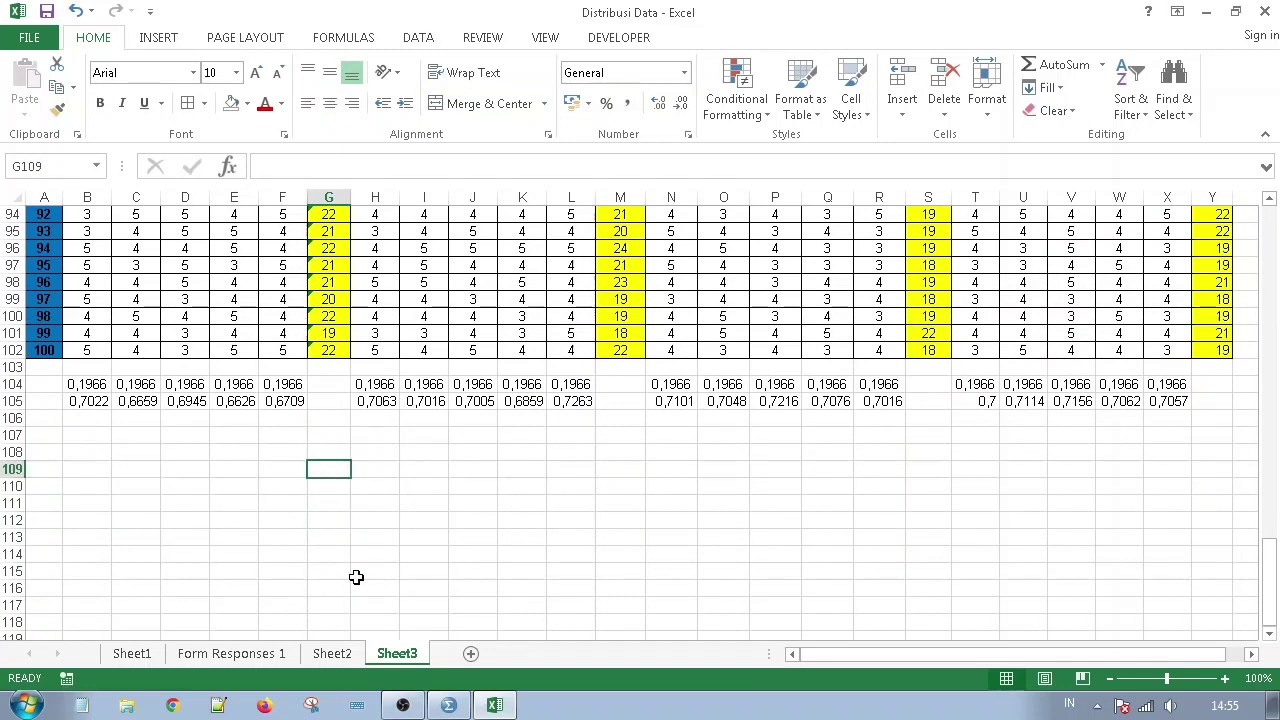
type("=average")
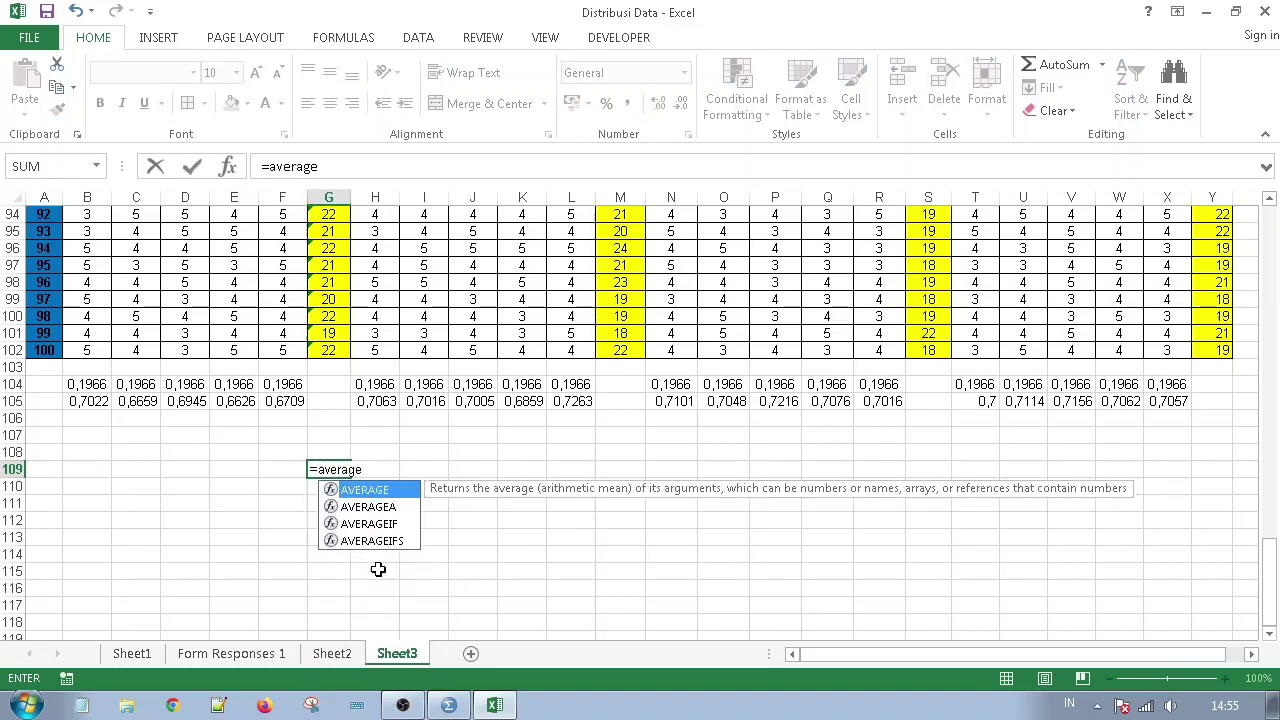
double_click(408, 496)
left_click(328, 351)
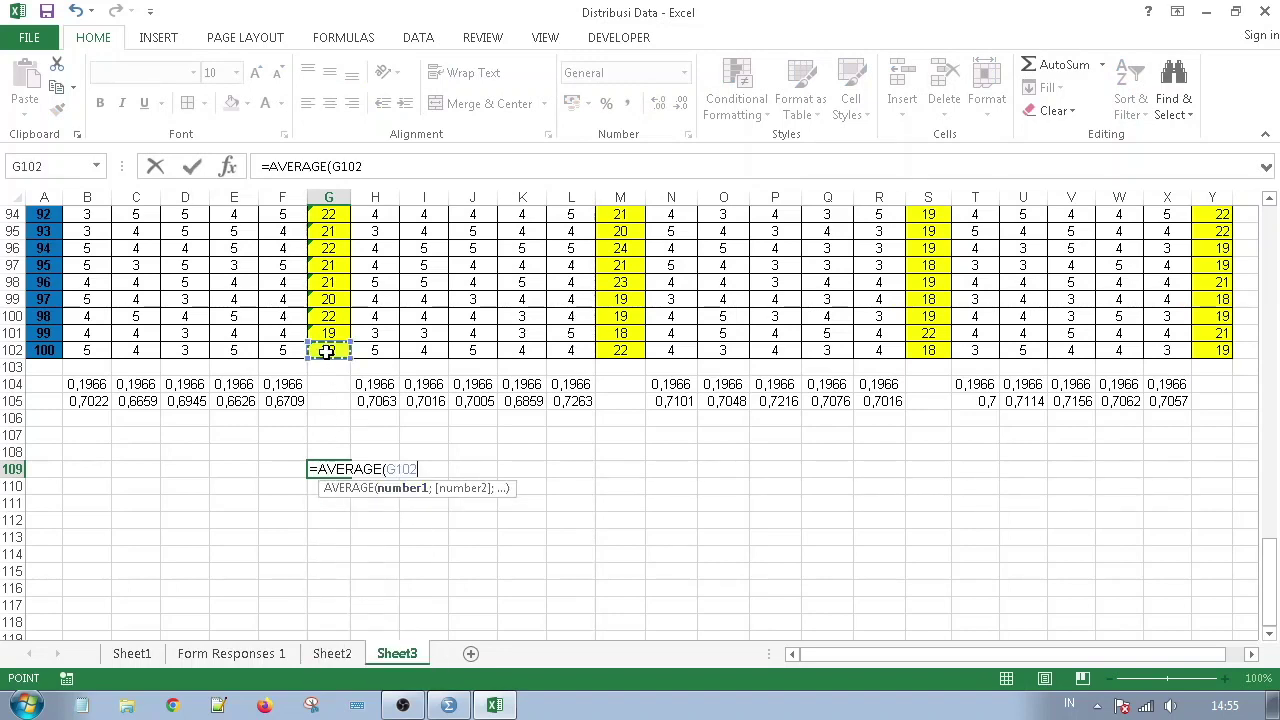
scroll(328, 352, "up", 20)
scroll(328, 351, "up", 3)
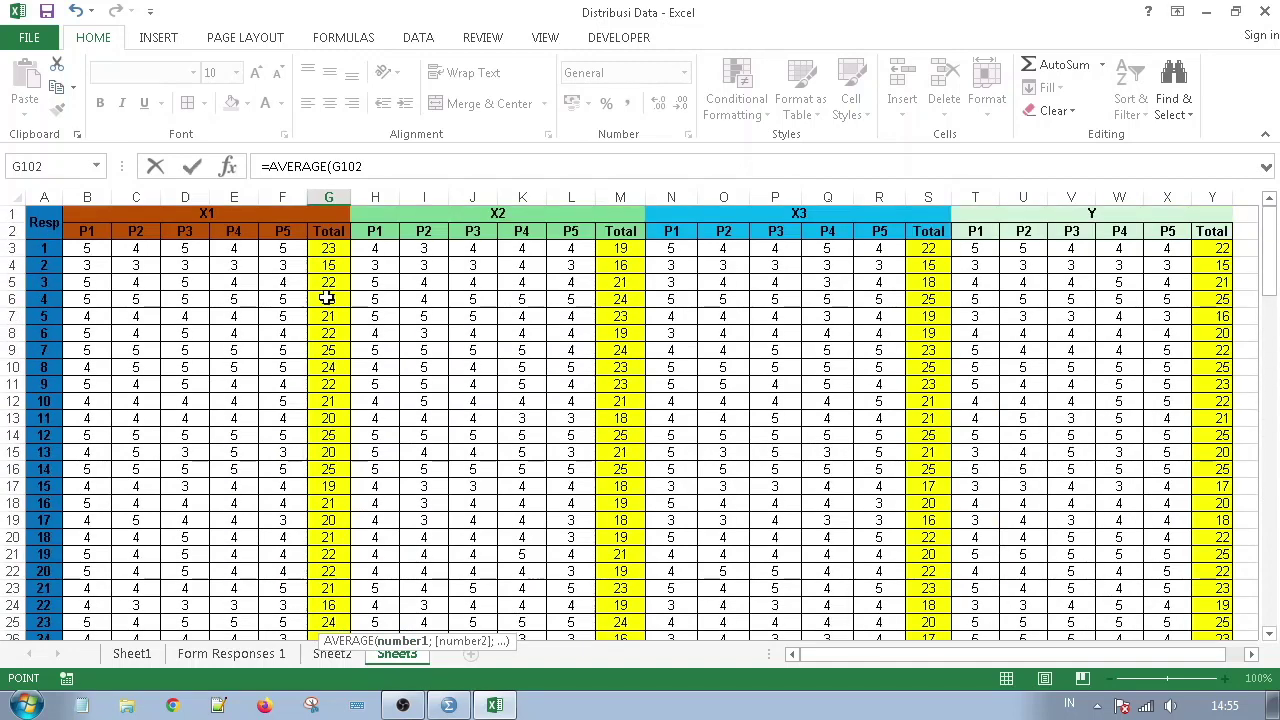
left_click(329, 250, "shift")
key("Return")
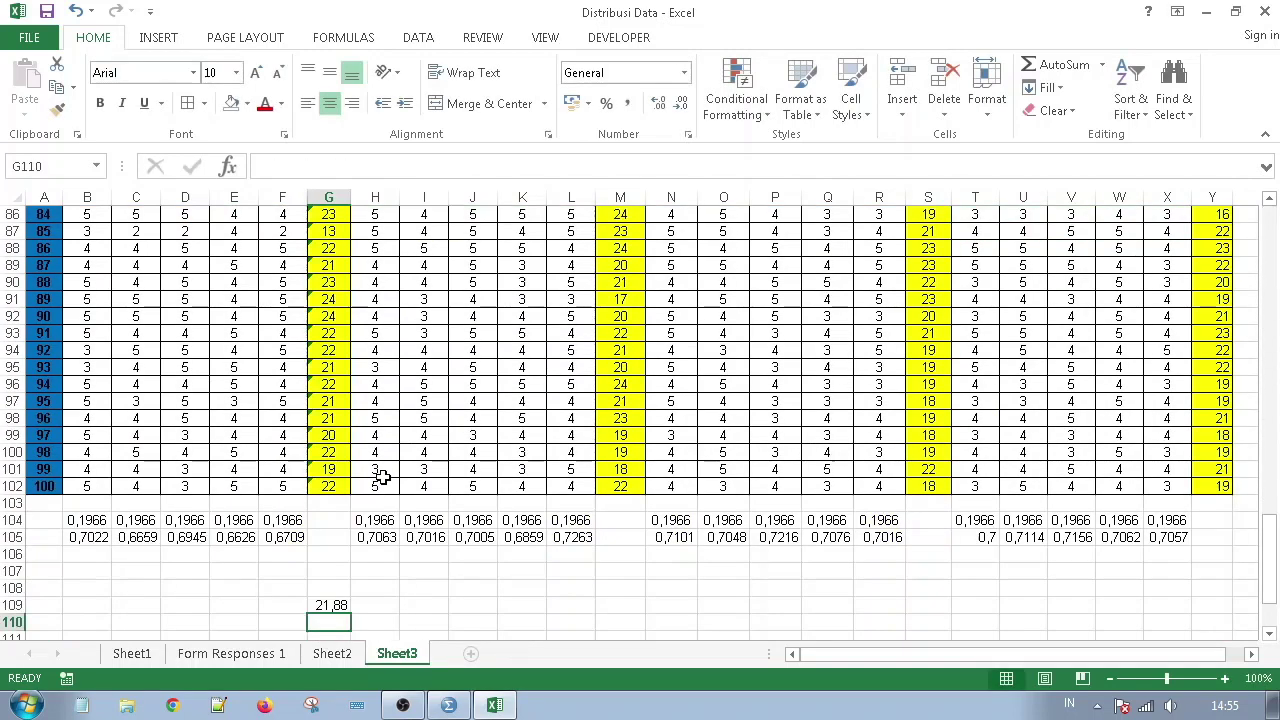
left_click(398, 502)
left_click(338, 453)
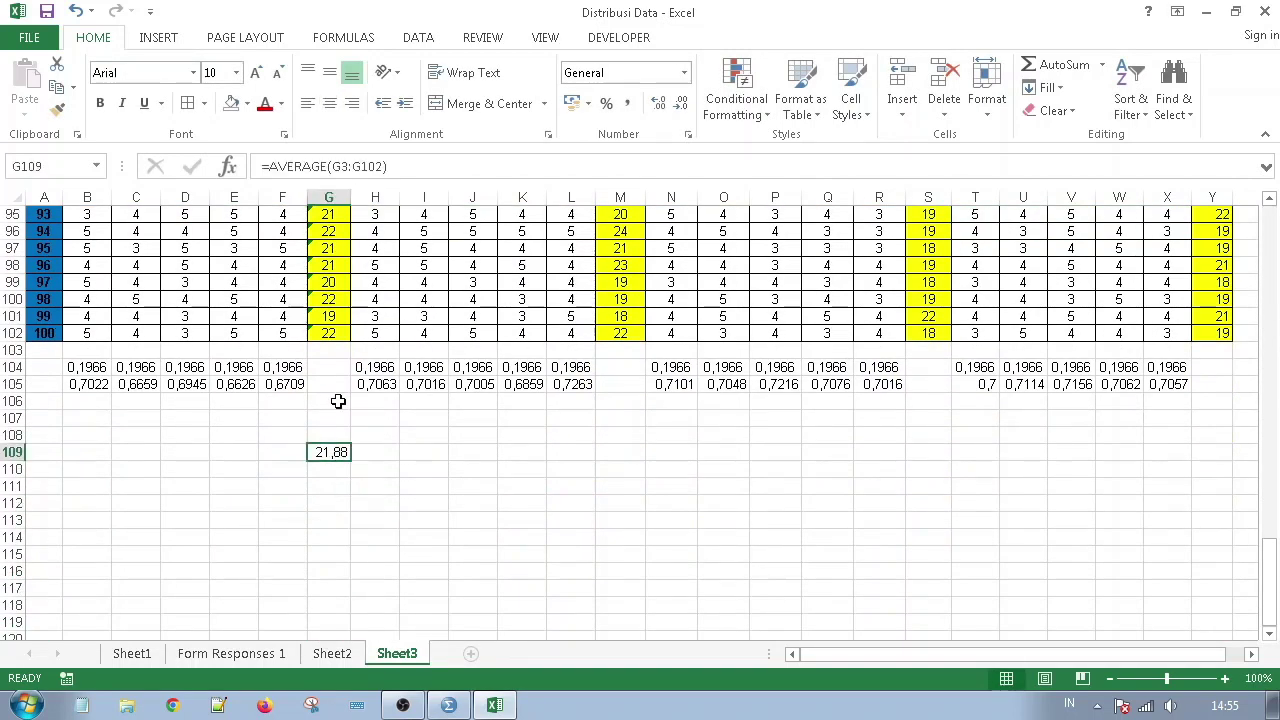
left_click(349, 490)
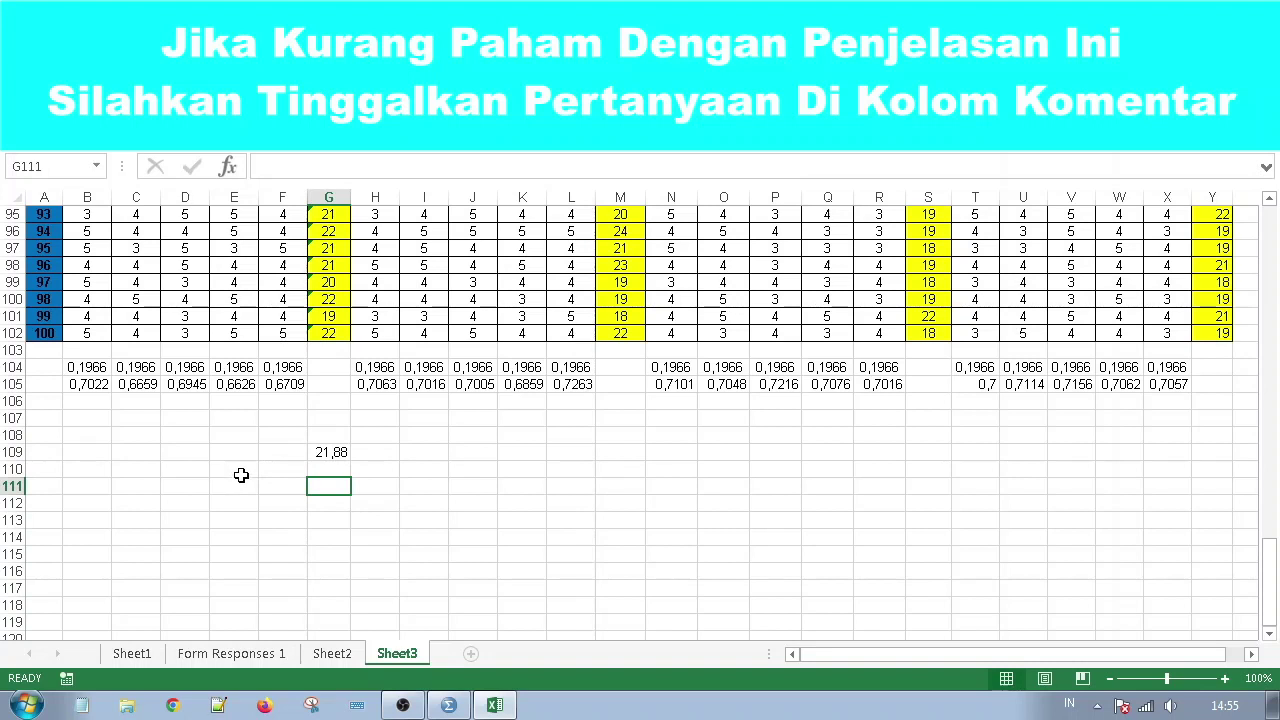
left_click(337, 453)
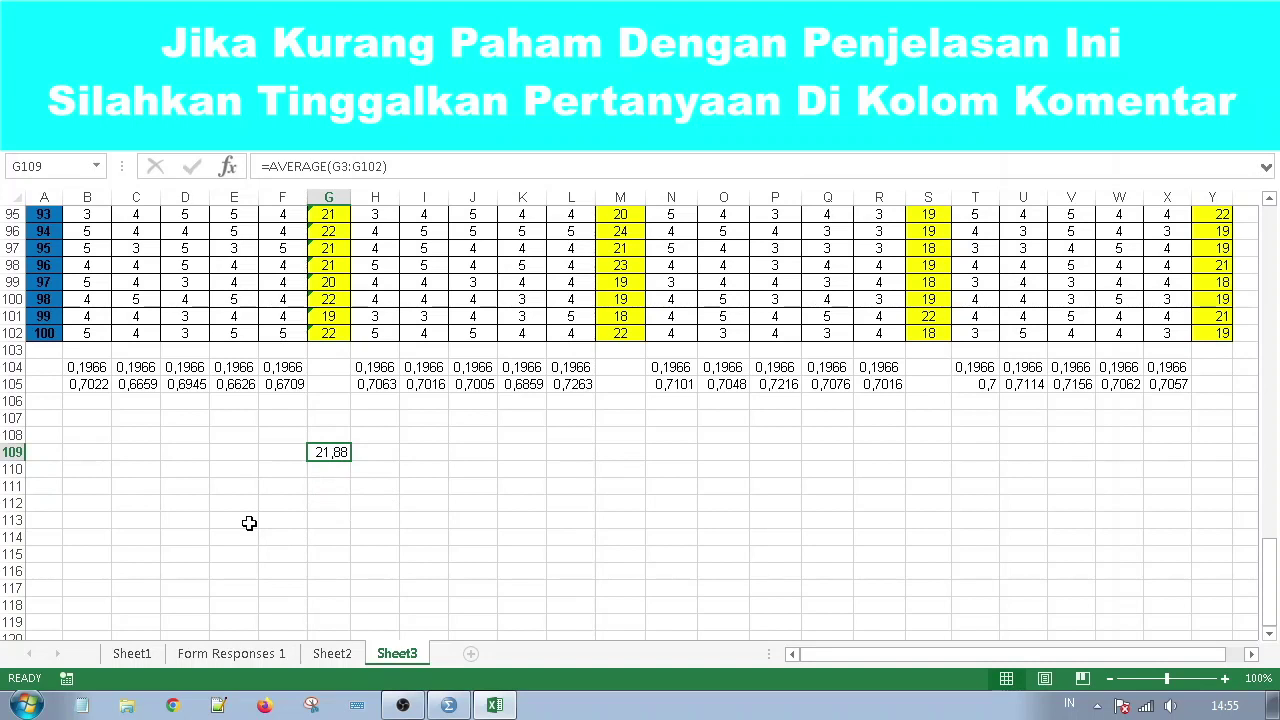
Enter 21 in cell G112, three rows below the X1 average
left_click(316, 475)
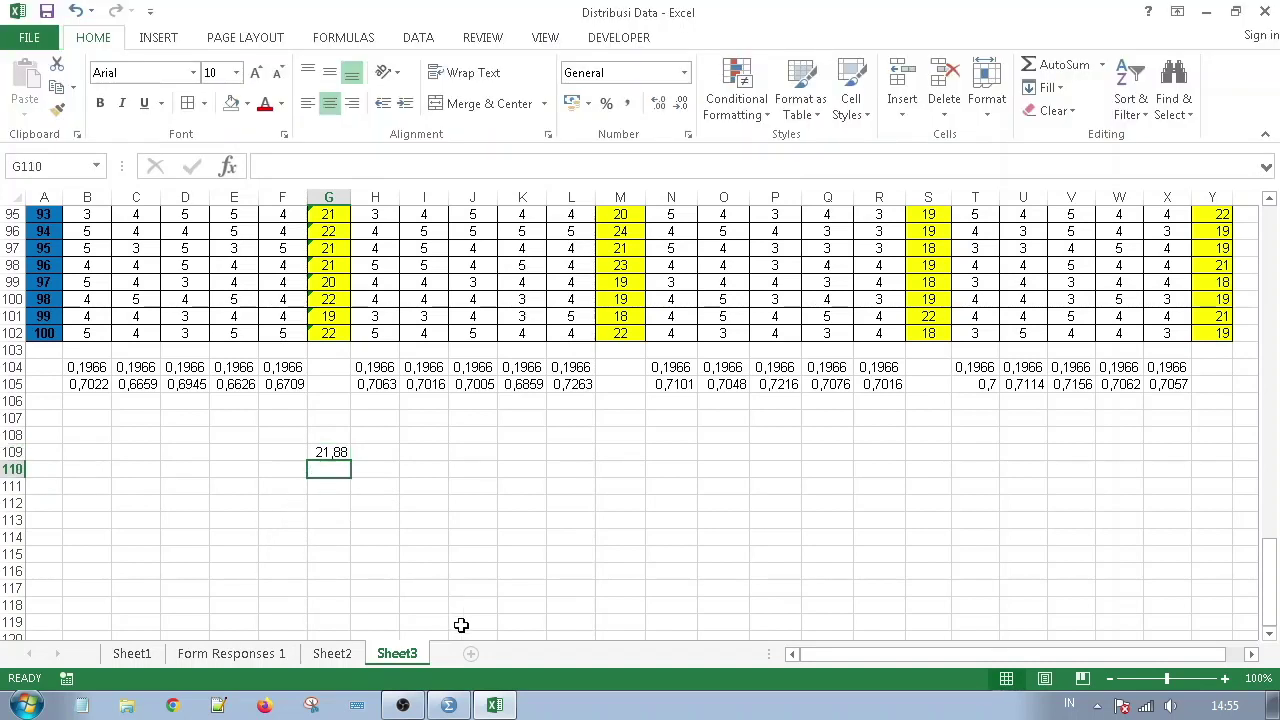
key("Down")
key("Down")
type("21")
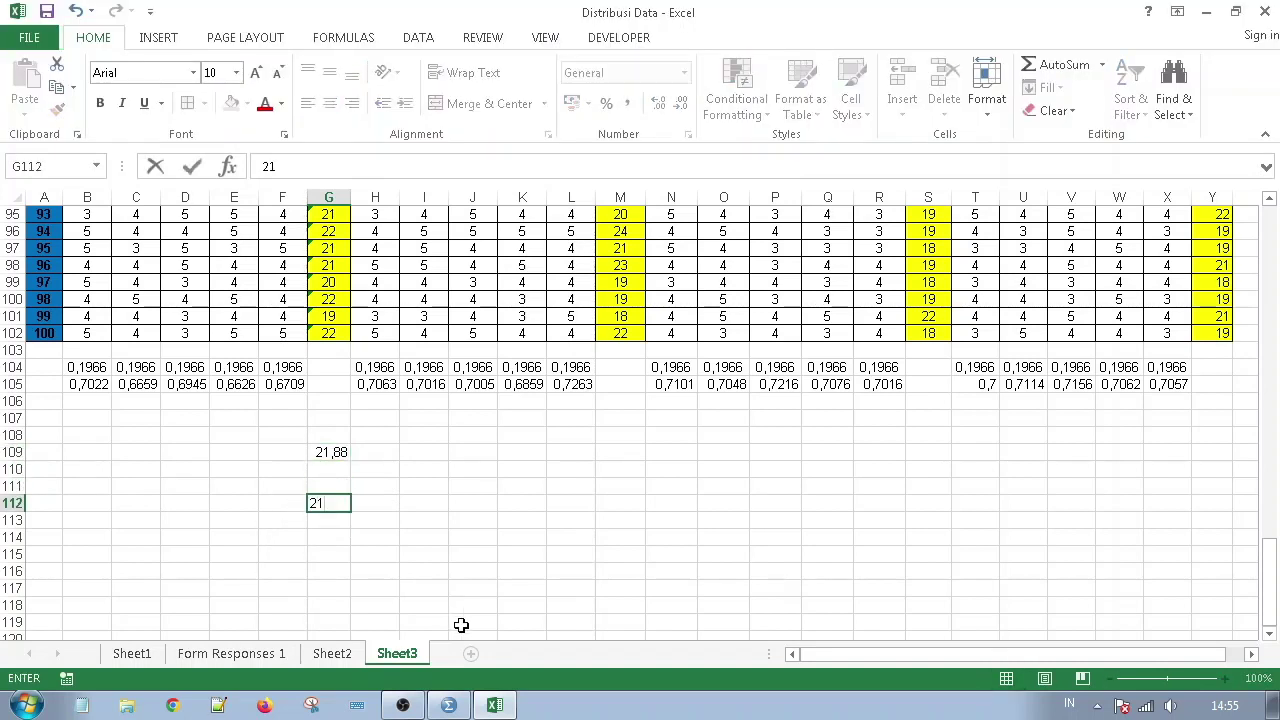
key("Return")
Fill cell G112 with the standard green color
left_click(333, 502)
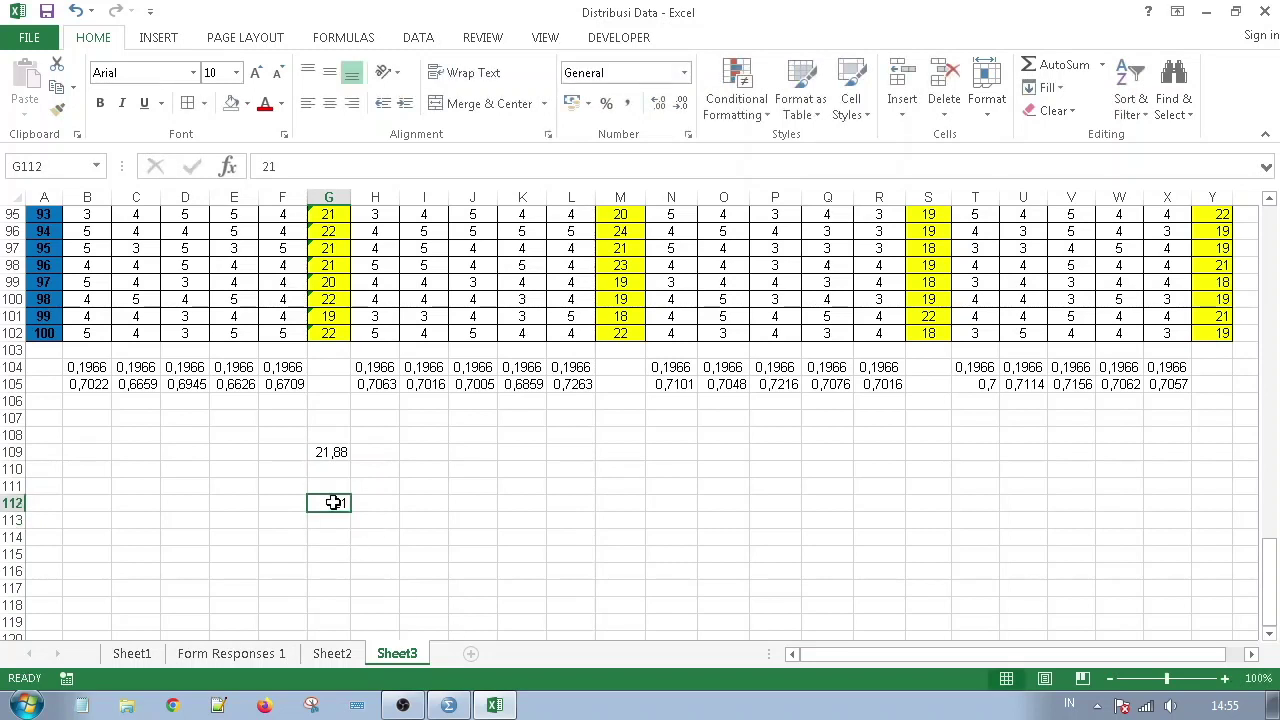
left_click(248, 104)
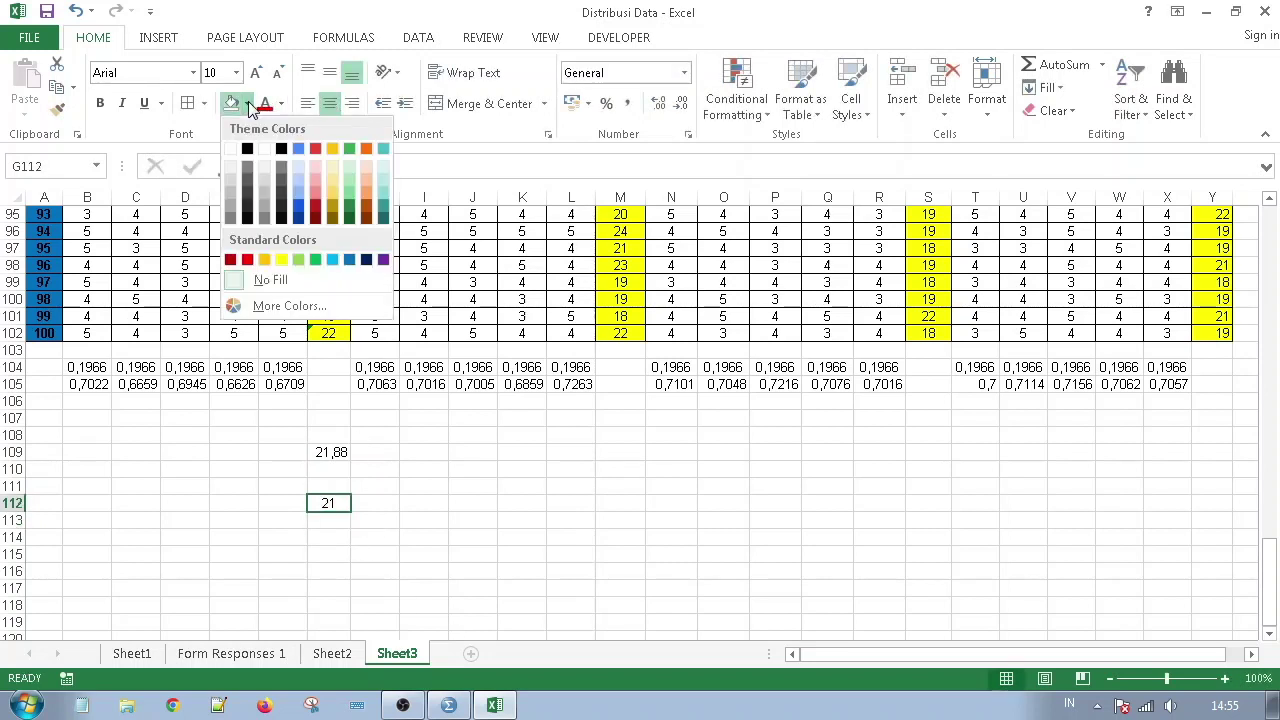
left_click(315, 259)
left_click(453, 533)
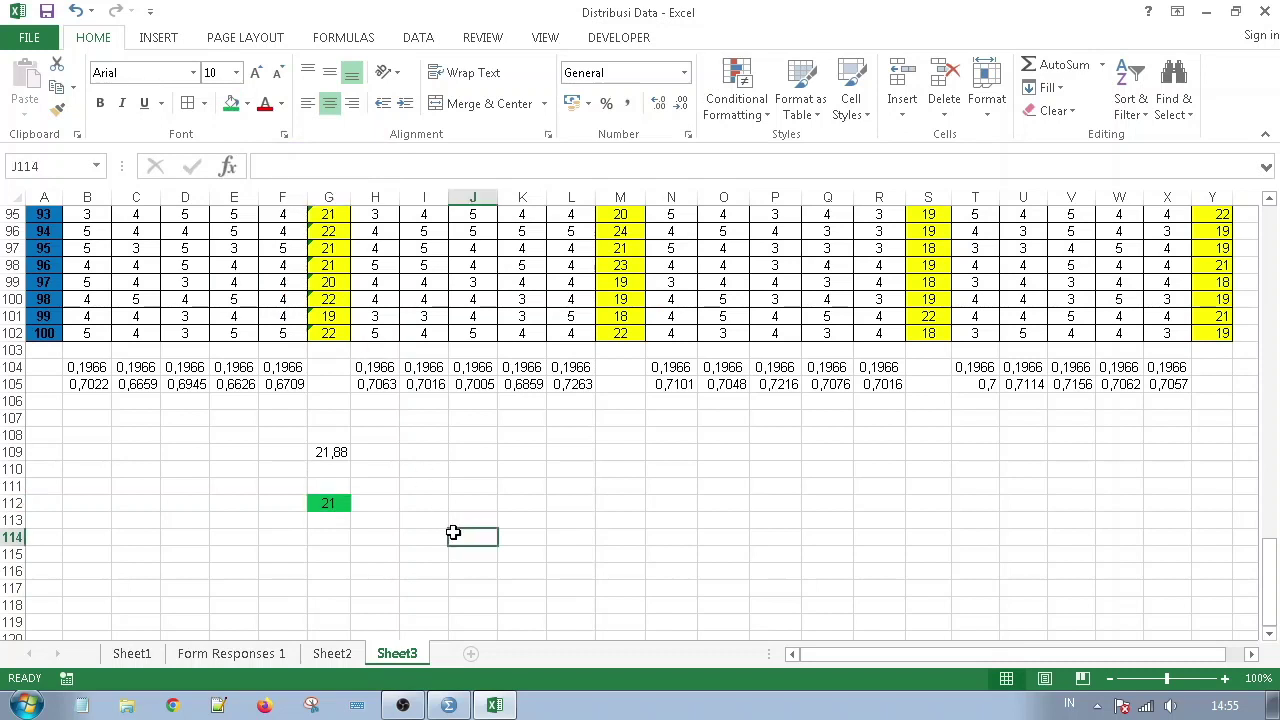
left_click(343, 507)
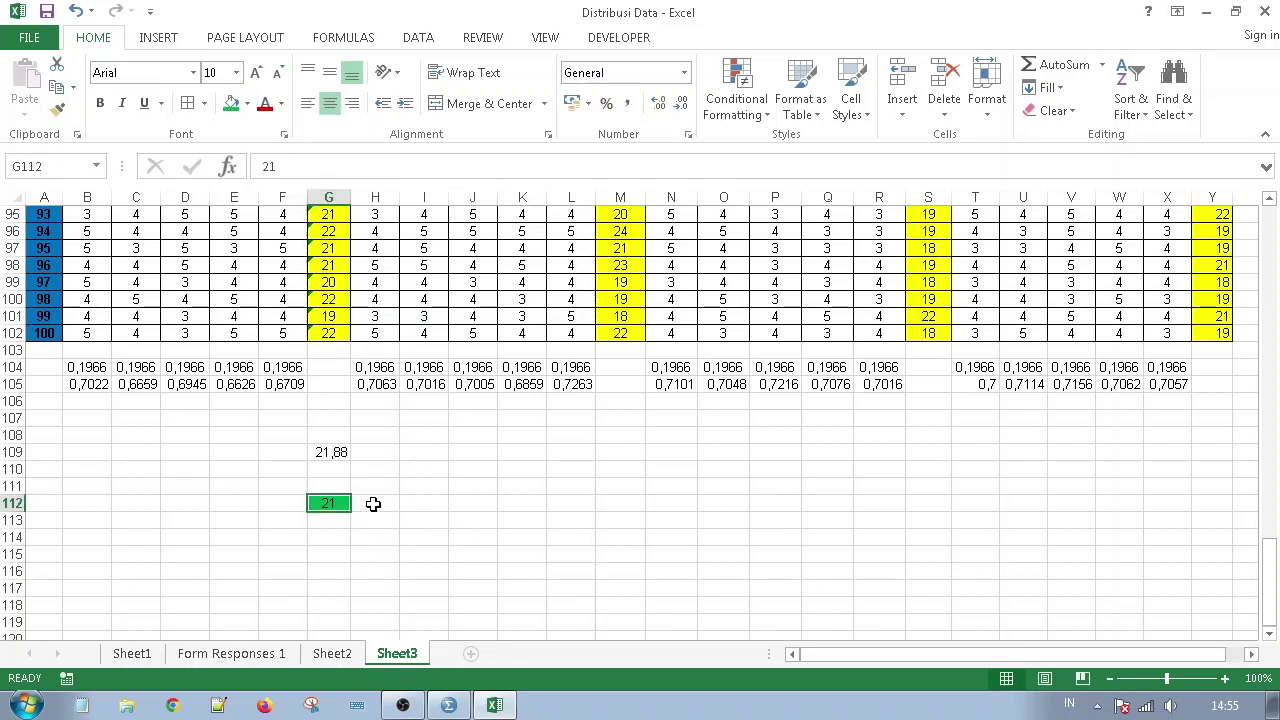
left_click(371, 503)
left_click(337, 503)
left_click(372, 505)
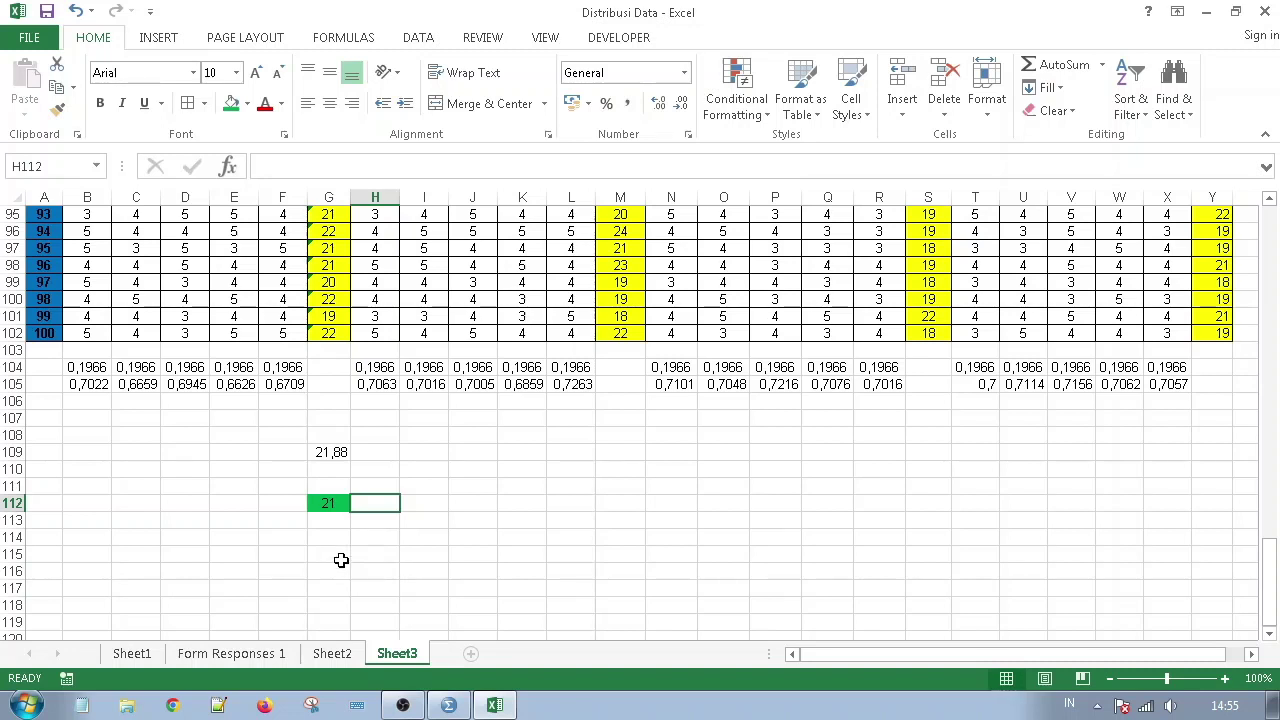
left_click(278, 537)
left_click(337, 505)
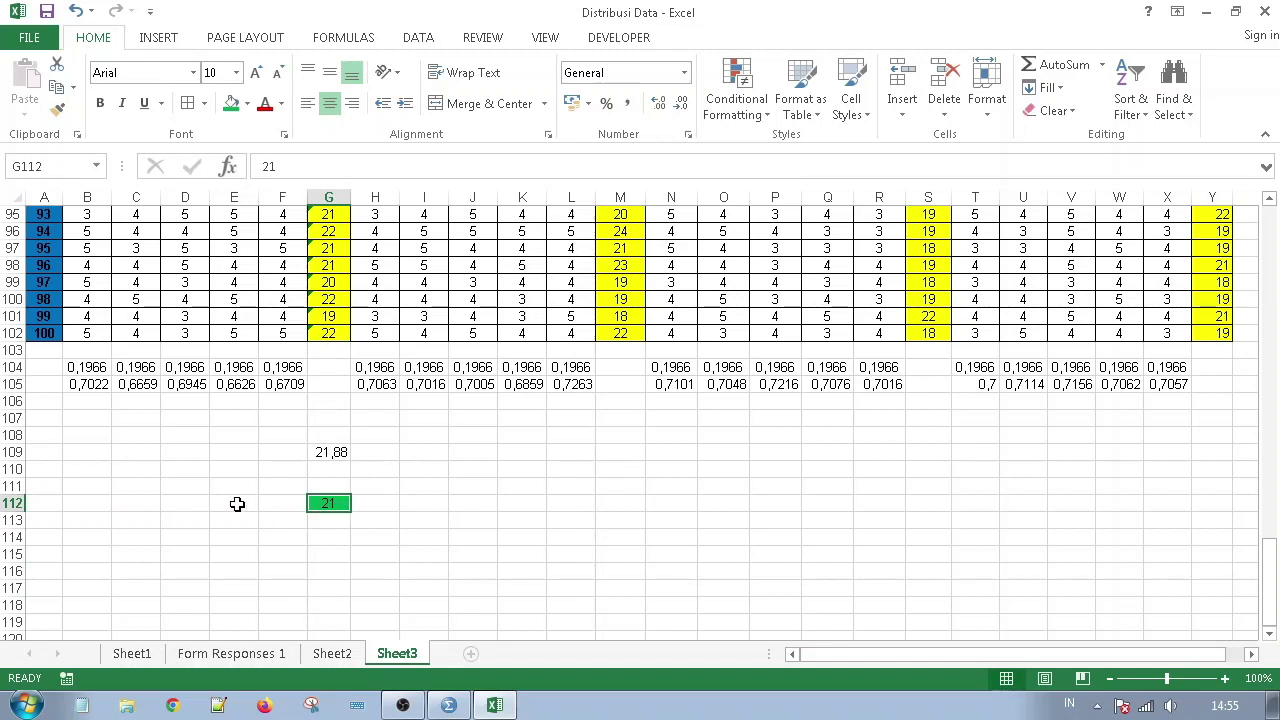
left_click_drag(229, 503, 376, 518)
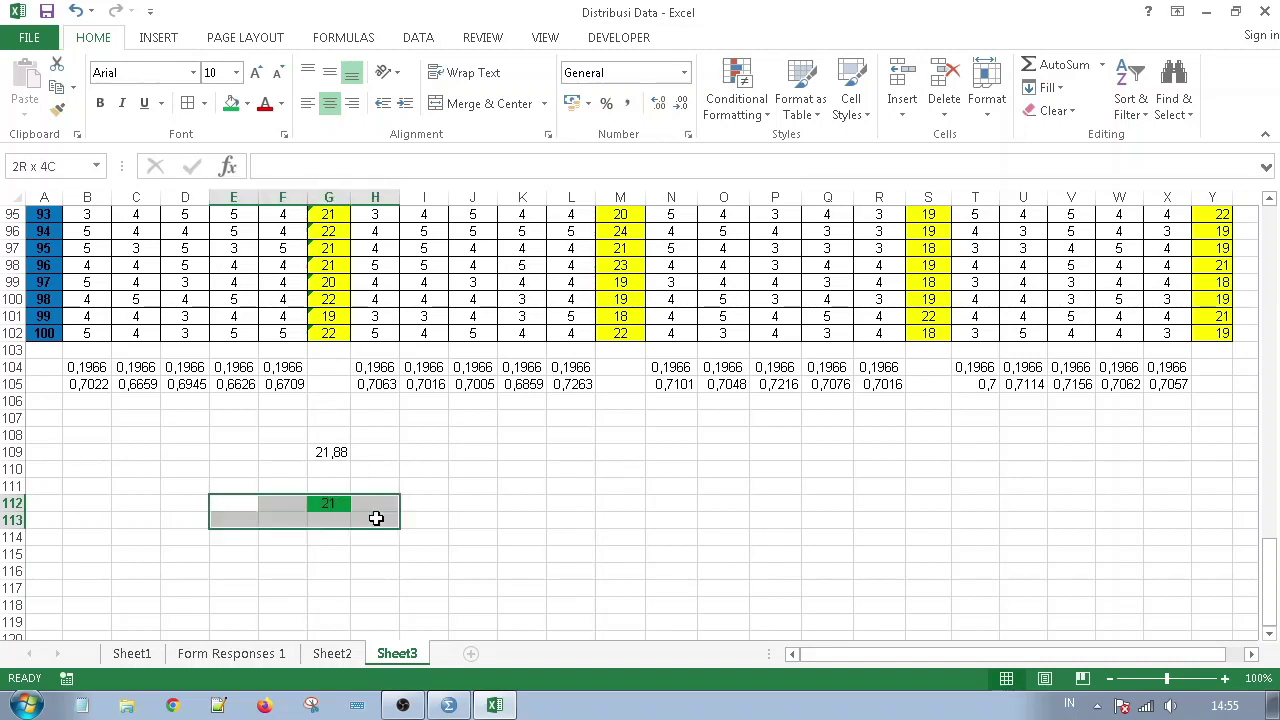
left_click(323, 540)
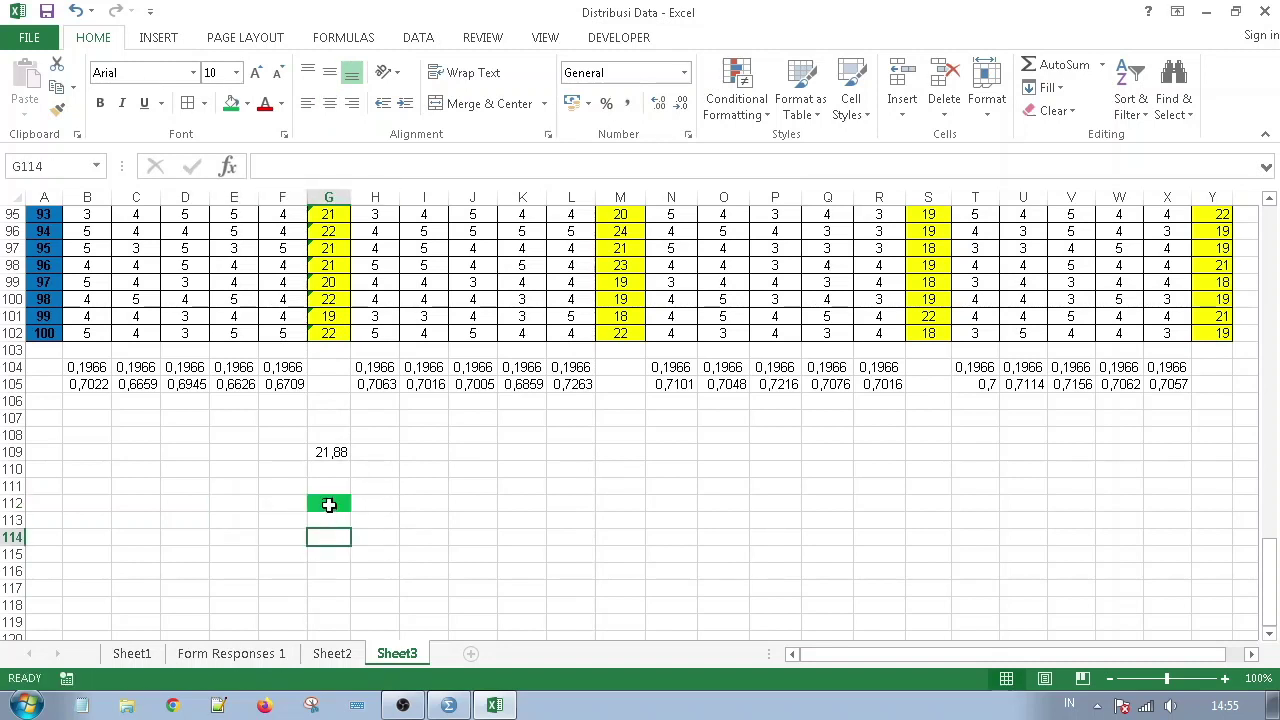
left_click(330, 504)
Enter 20 in cell H112 and 19 in cell I112, continuing the score row after the green 21
left_click(372, 503)
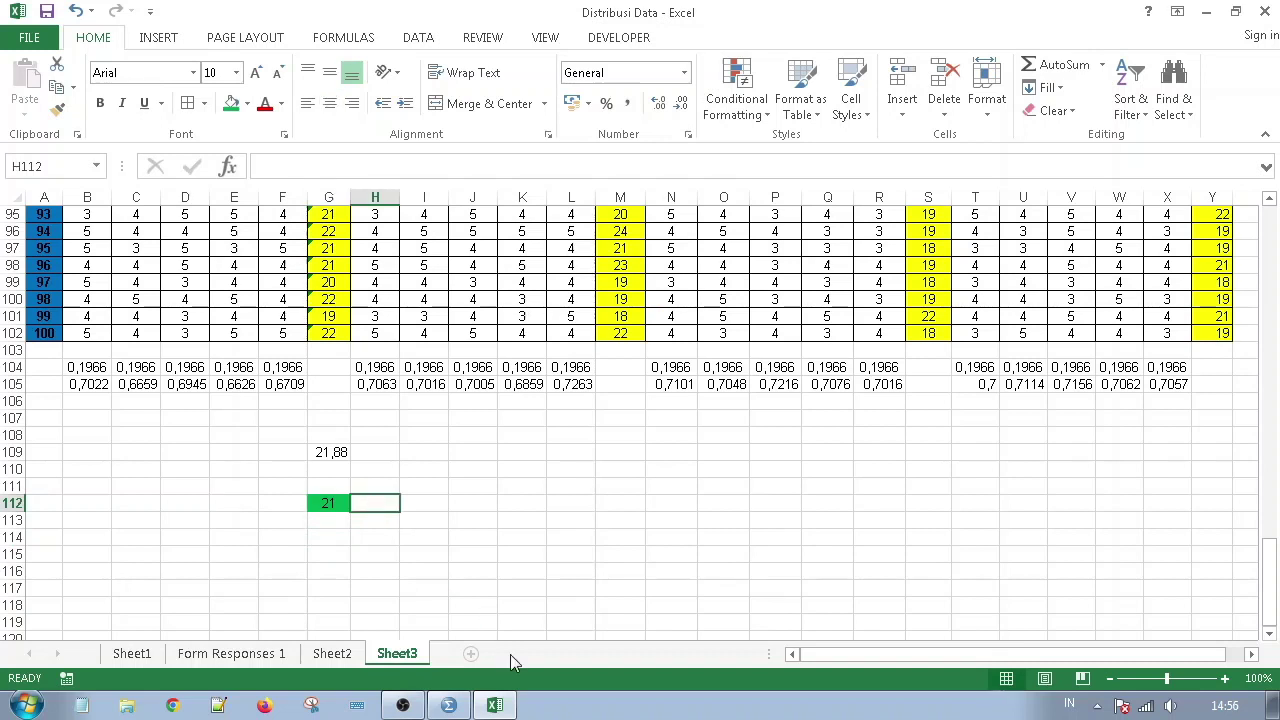
type("20")
key("Tab")
type("19")
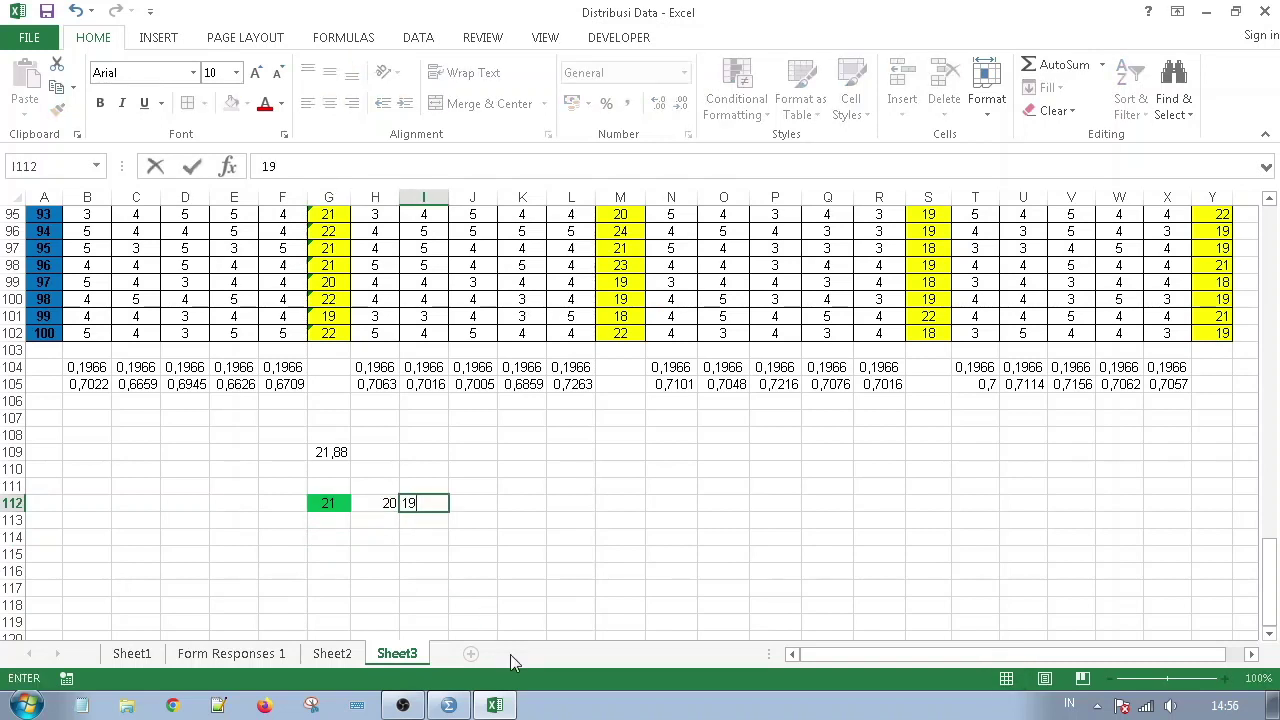
key("Left")
Enter 22 in cell F112 and 23 in cell E112, extending the score row before the green 21
key("Left")
key("Left")
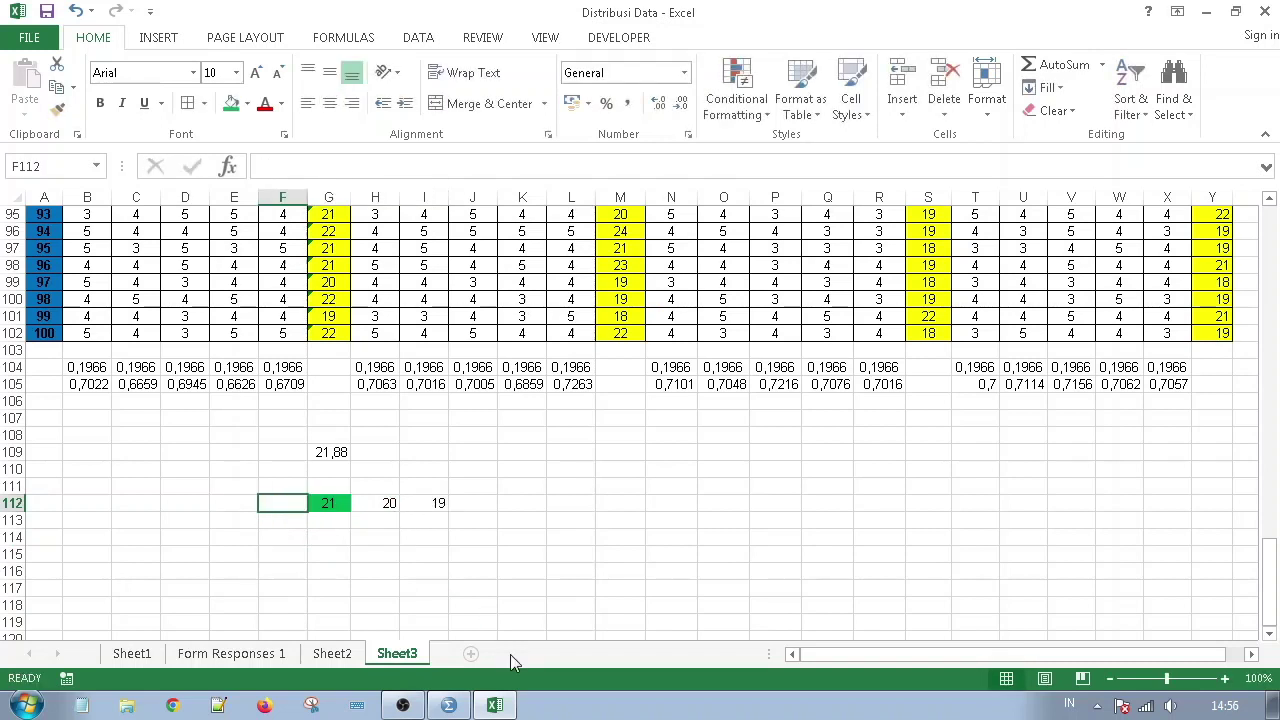
type("22")
key("Left")
type("23")
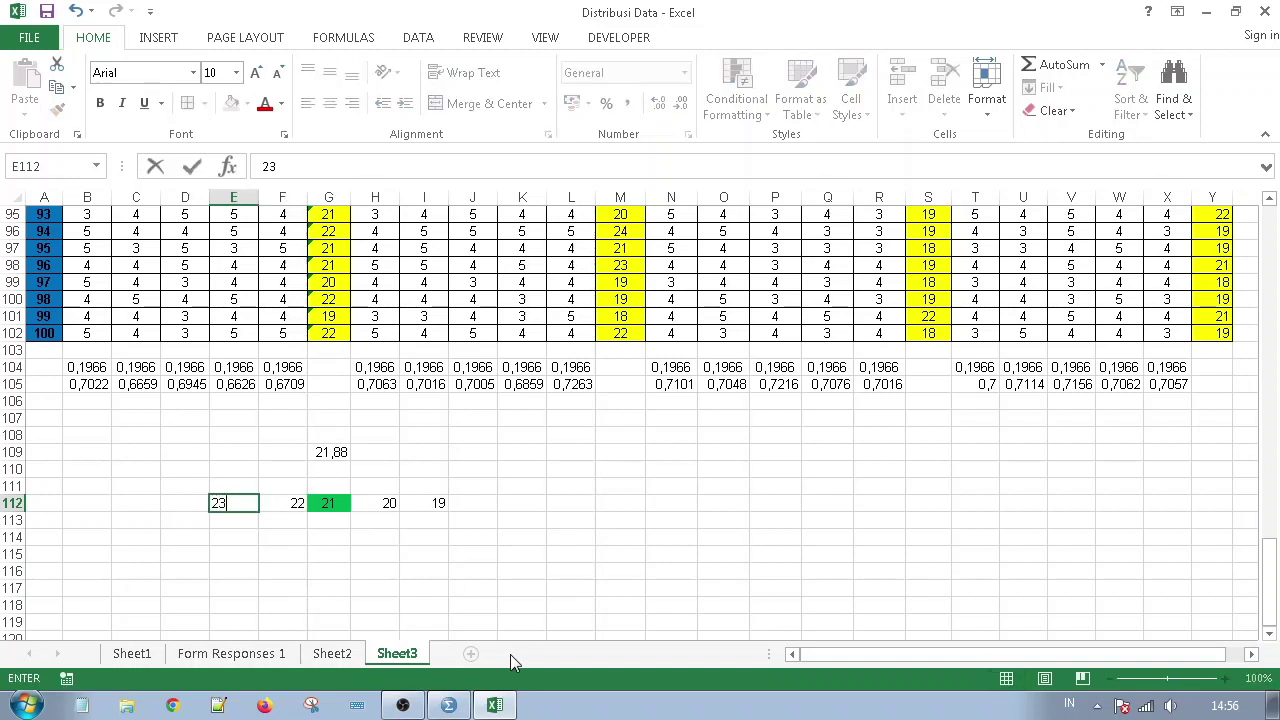
key("Return")
Compare the score row E112:I112 with the last X1 totals and inspect the empty cells beyond both ends of the row
left_click_drag(330, 333, 334, 212)
left_click(349, 557)
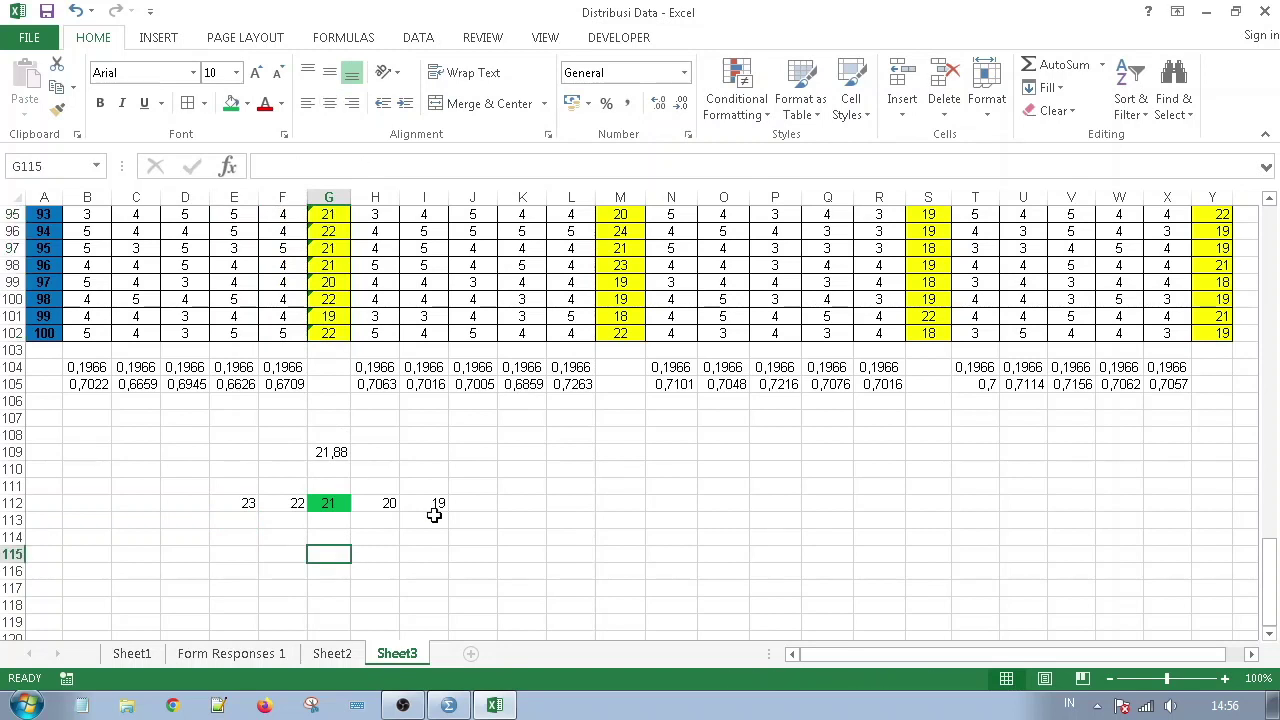
left_click_drag(436, 504, 481, 502)
left_click(437, 551)
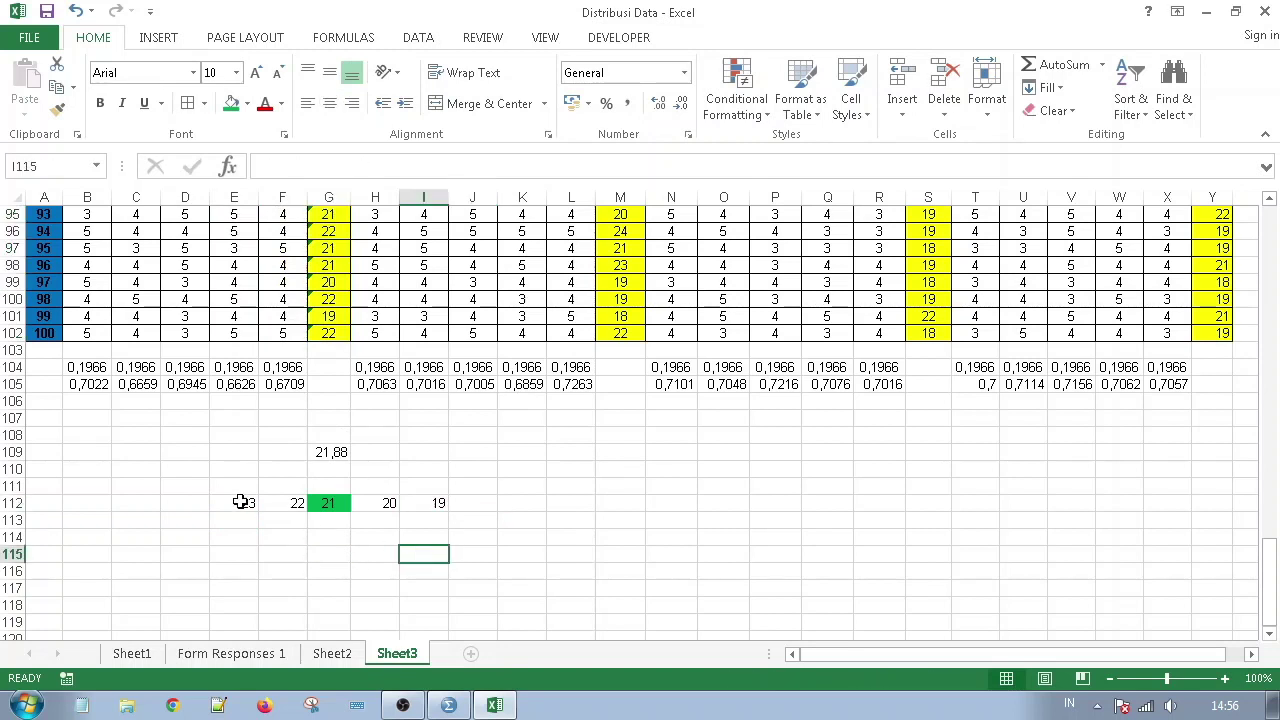
left_click_drag(243, 502, 171, 500)
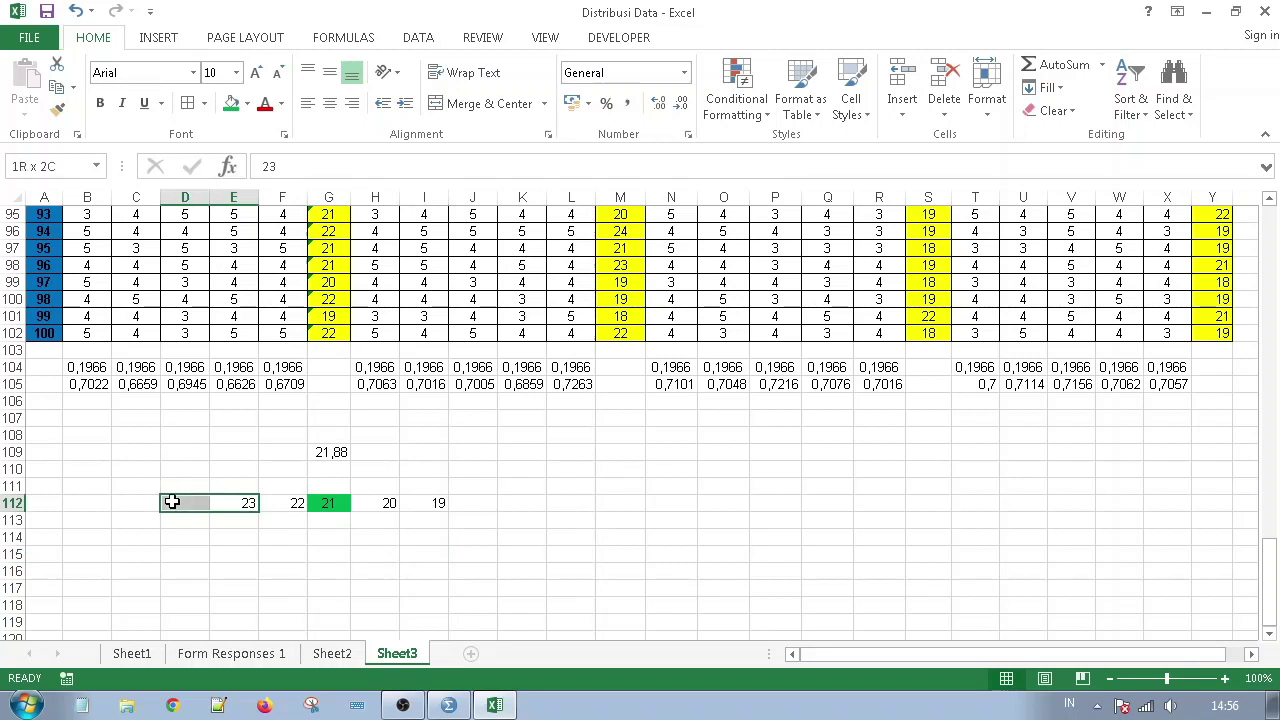
left_click(222, 535)
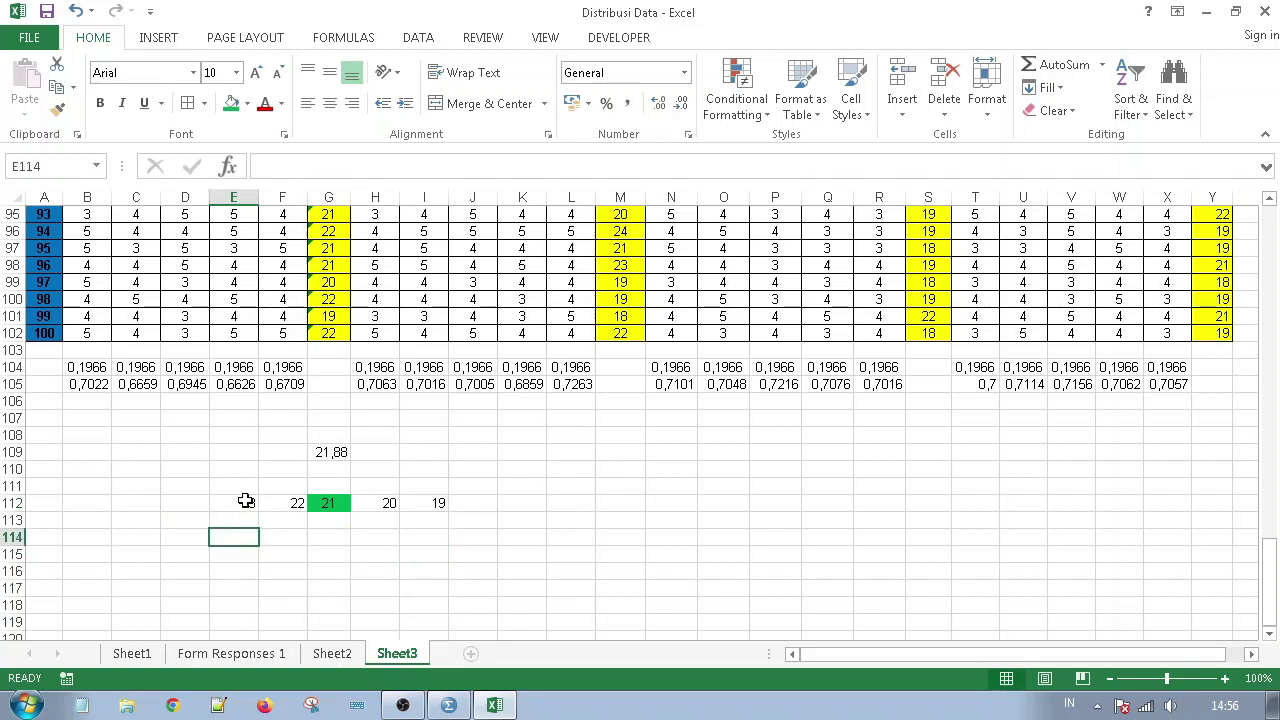
left_click_drag(245, 501, 198, 503)
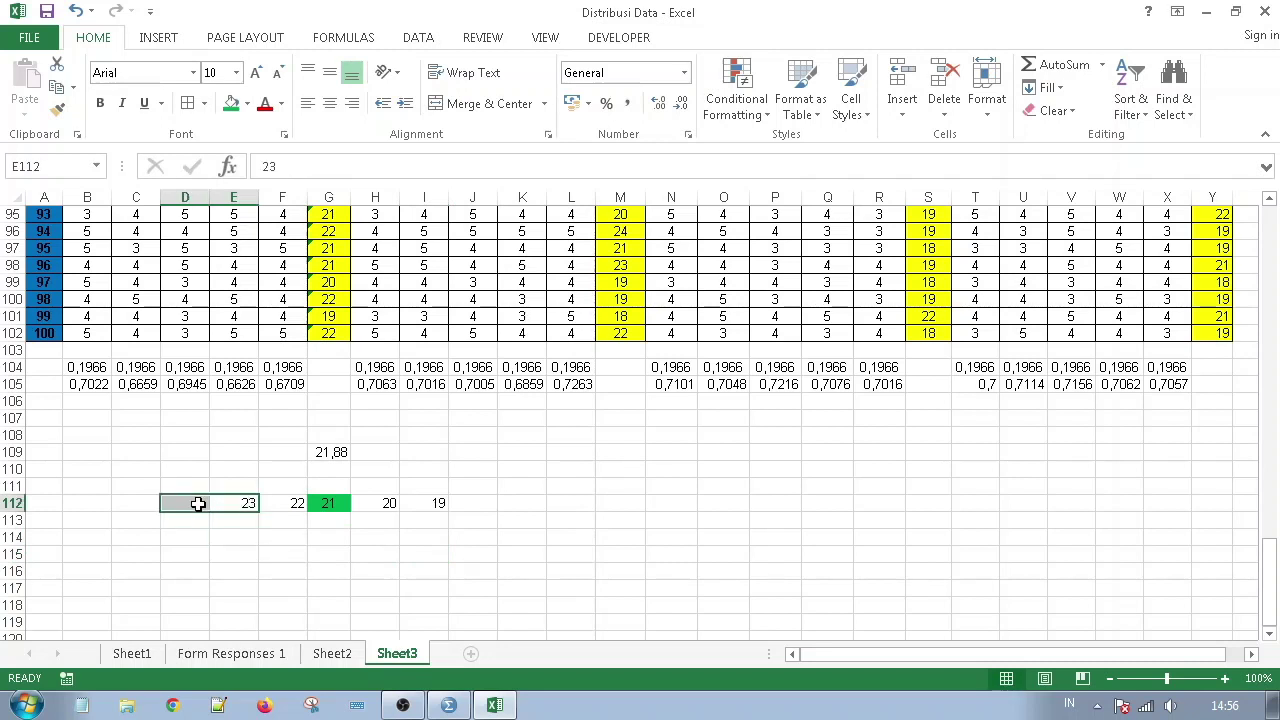
left_click(198, 503)
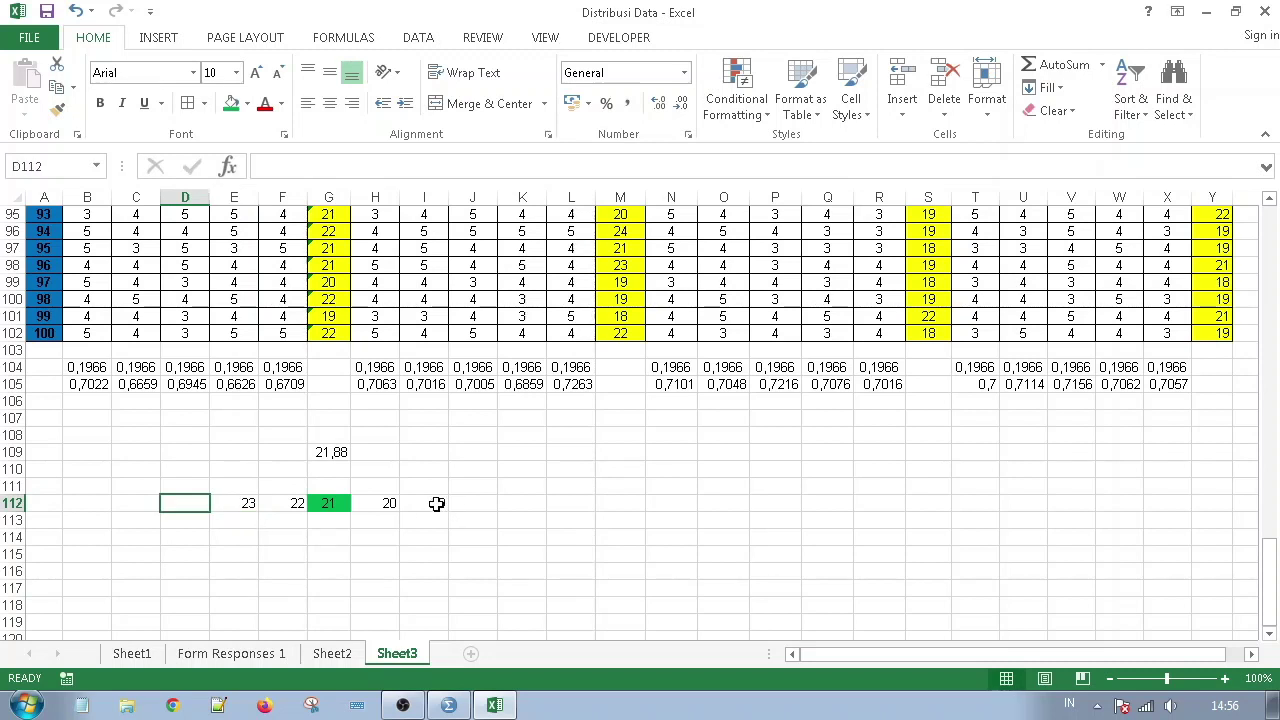
left_click_drag(437, 503, 486, 511)
left_click(477, 506)
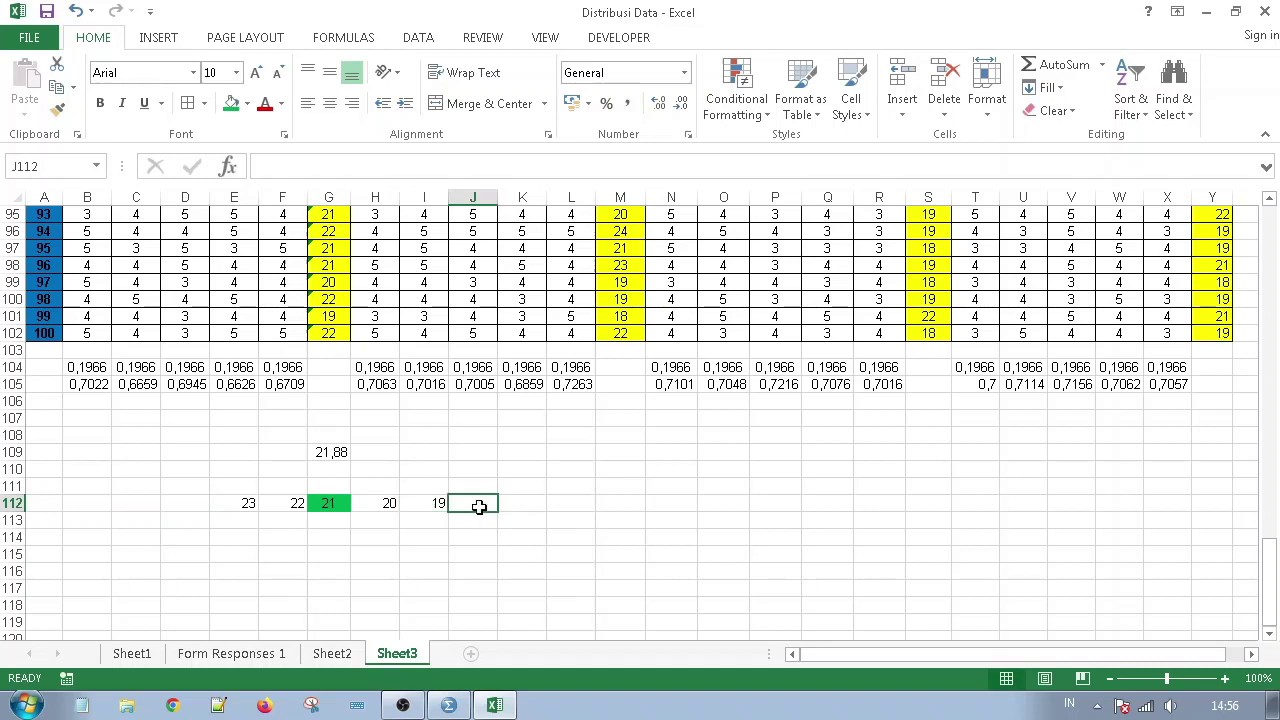
left_click(462, 537)
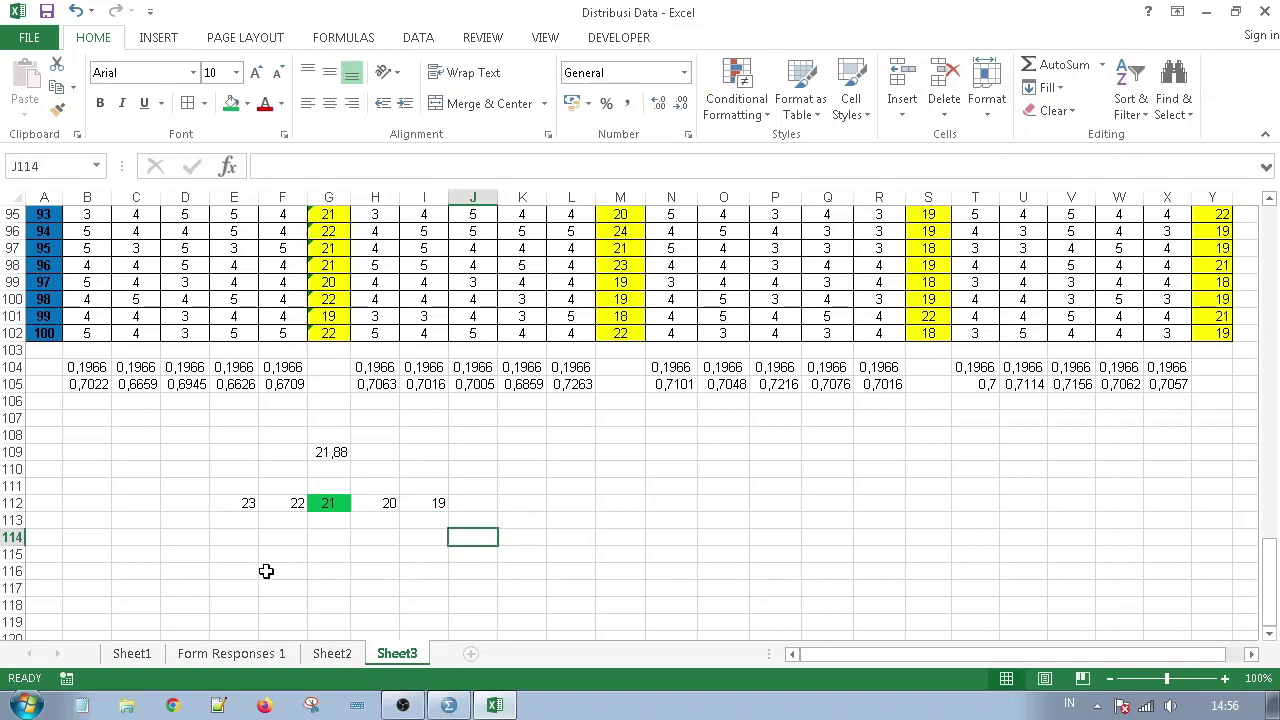
scroll(283, 540, "up", 2)
scroll(283, 540, "down", 2)
left_click(471, 468)
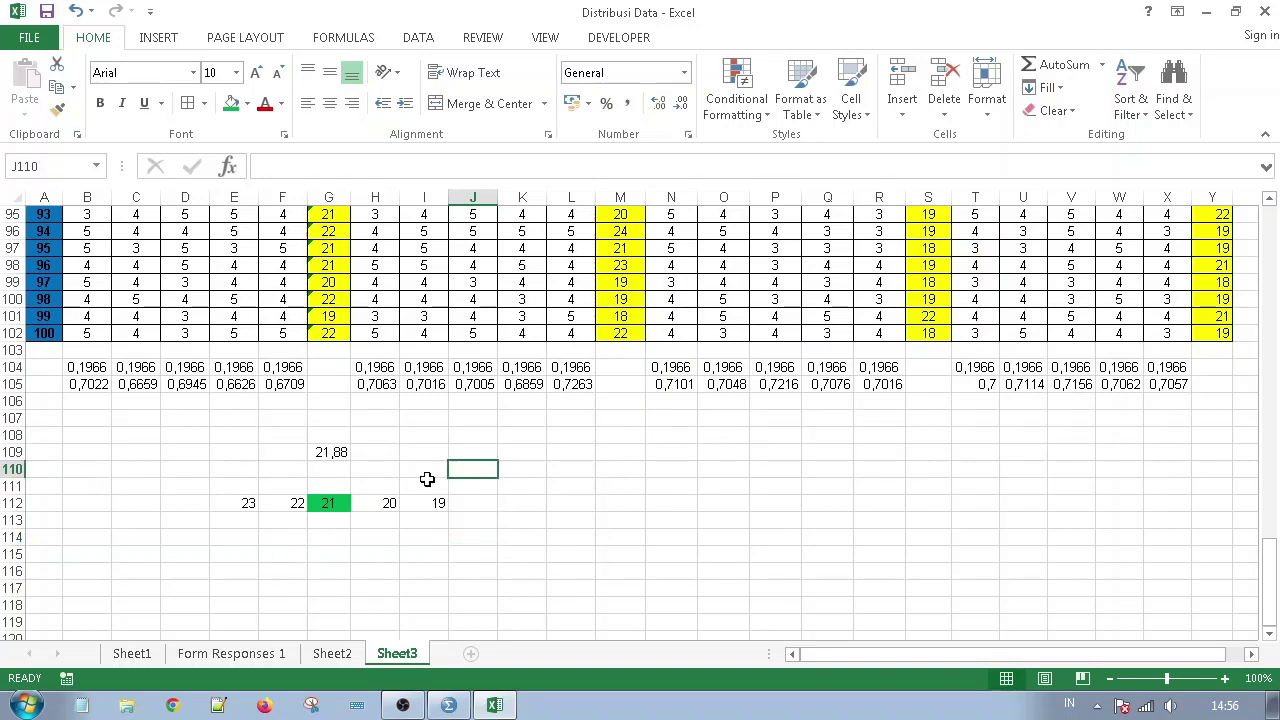
Review the X1 Total scores in column G from the last respondent back to the first, checking cells G80, G24 and G27 for outlying scores
scroll(343, 350, "up", 2)
scroll(340, 383, "up", 4)
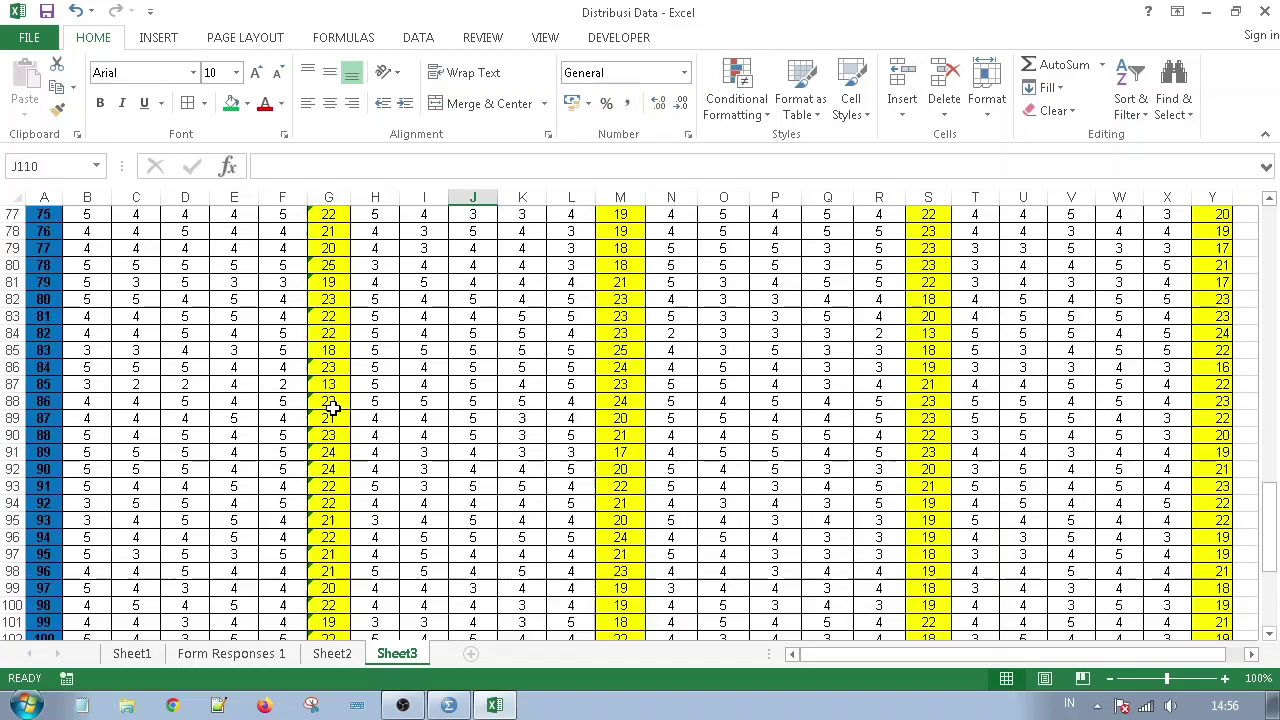
scroll(333, 400, "up", 1)
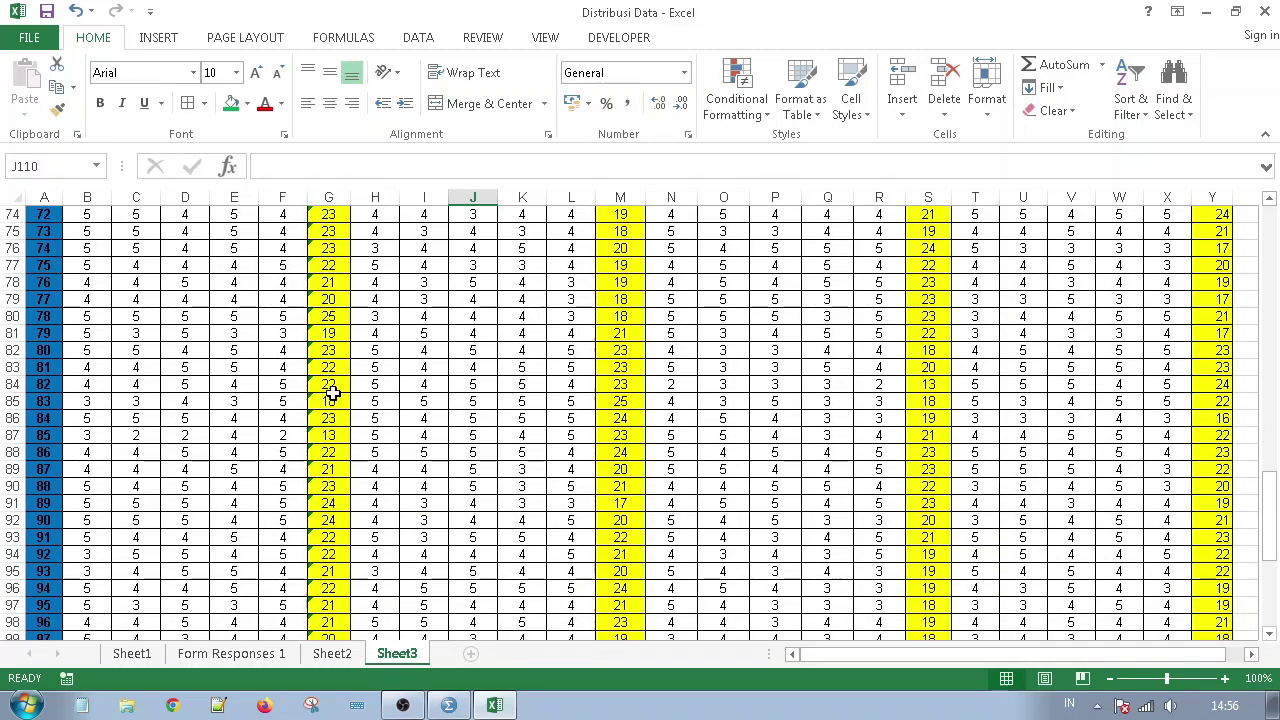
left_click(334, 318)
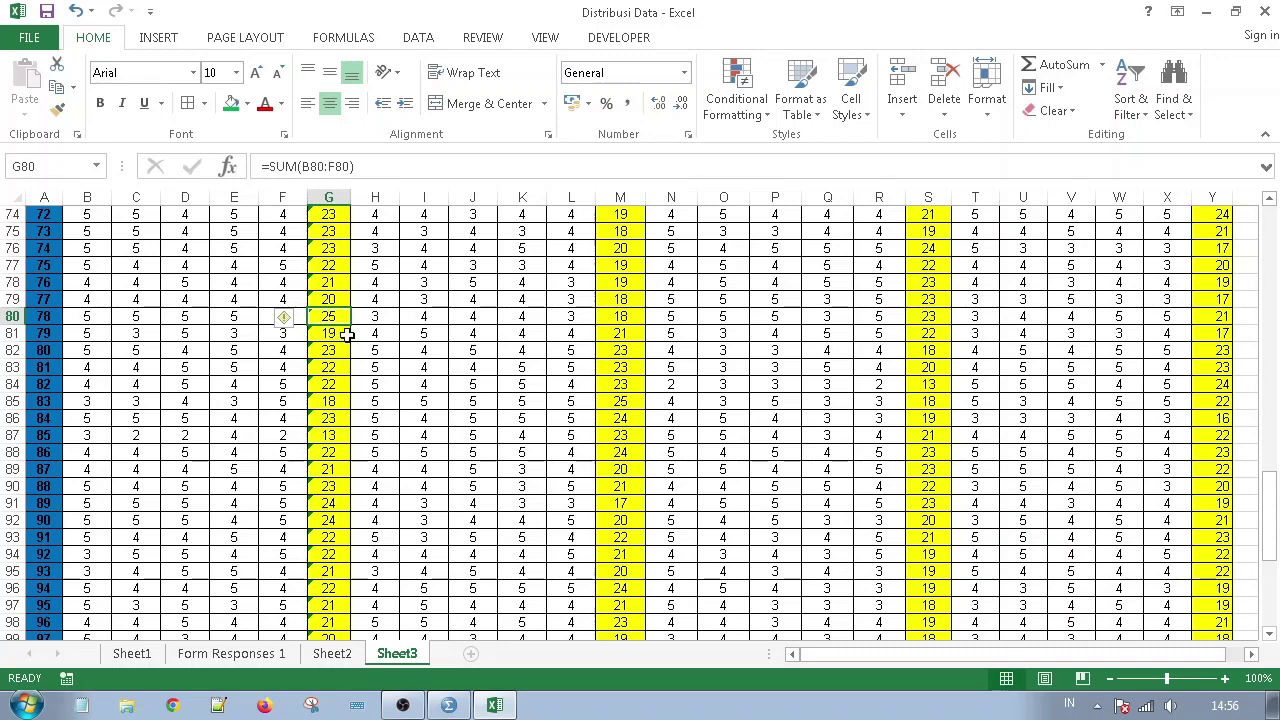
scroll(344, 370, "up", 2)
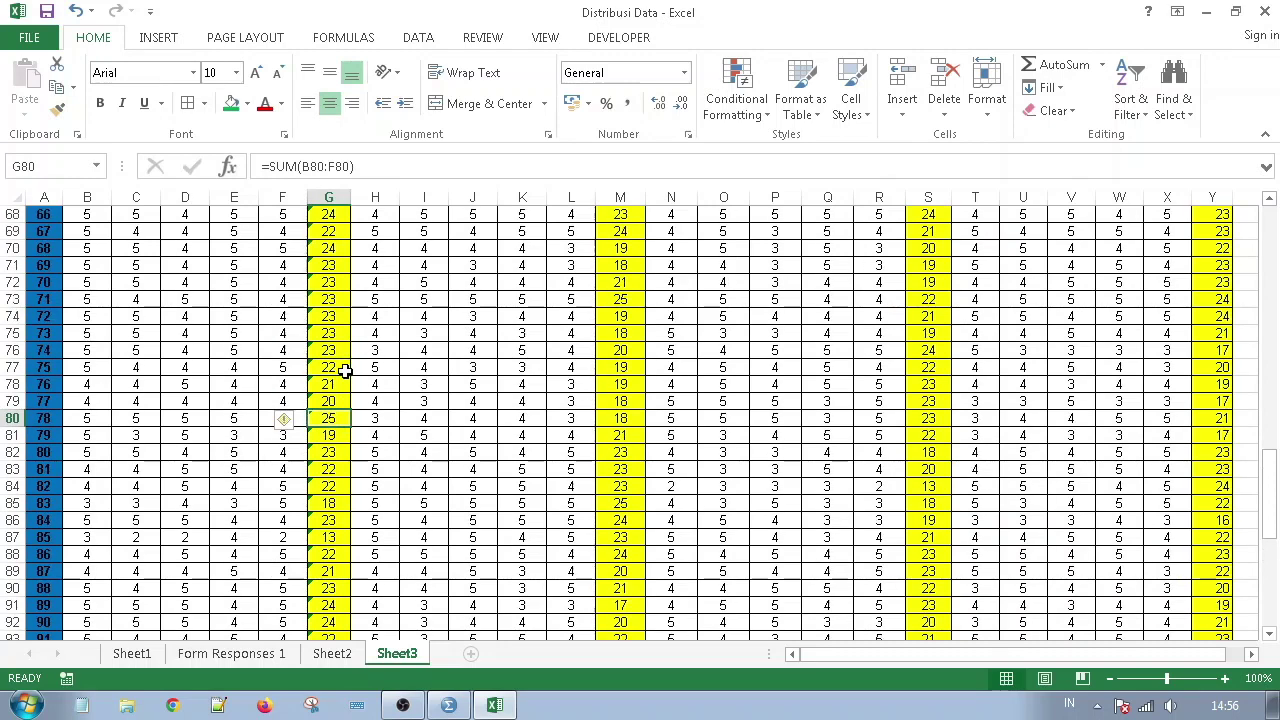
scroll(344, 370, "up", 7)
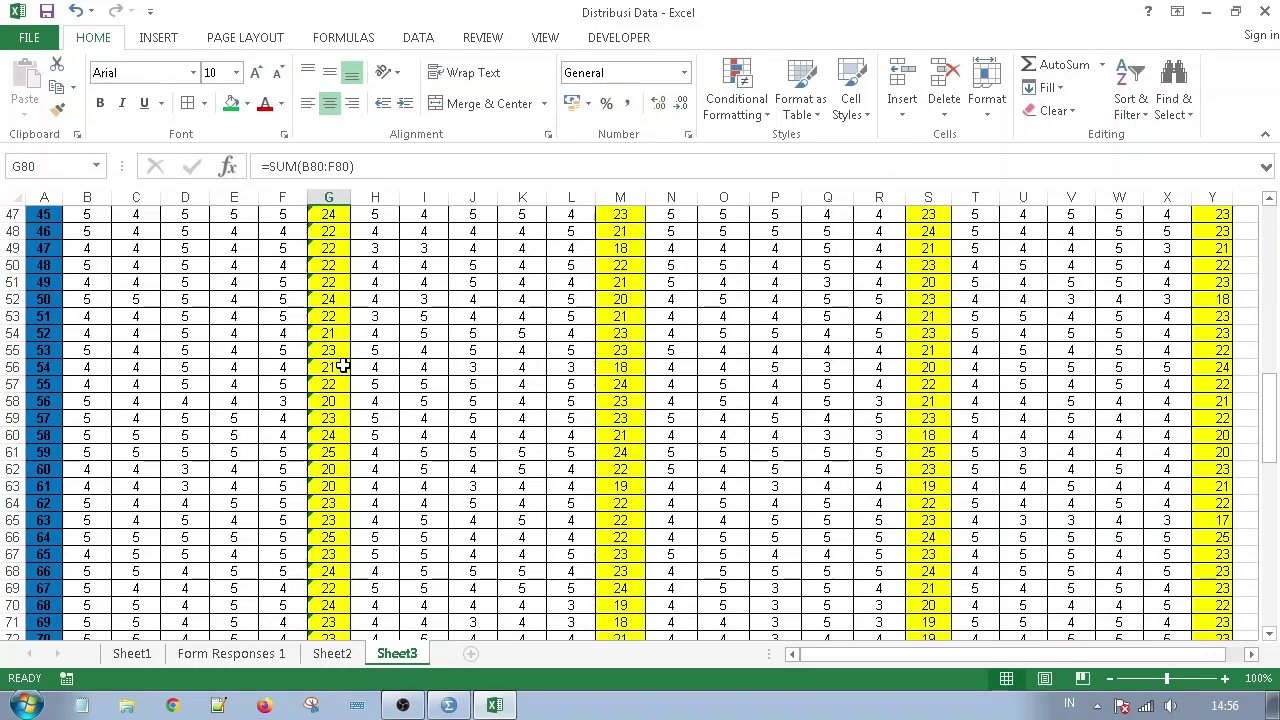
scroll(343, 367, "up", 9)
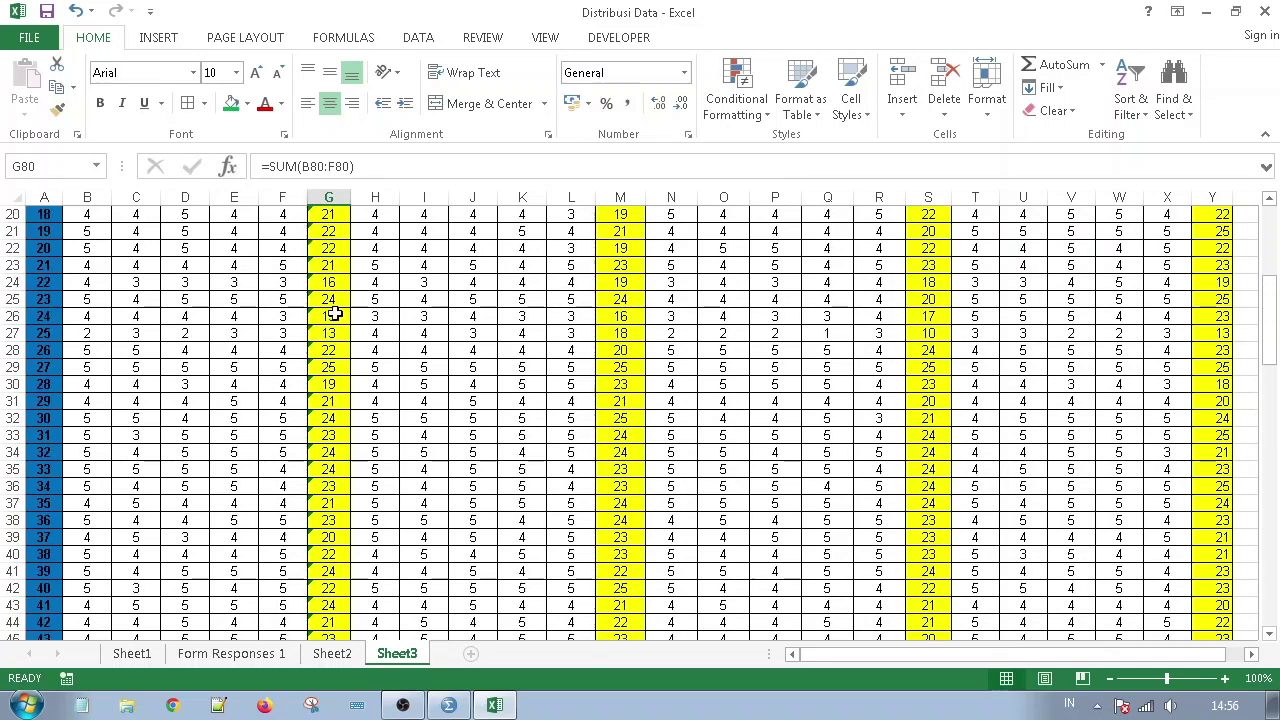
left_click(333, 285)
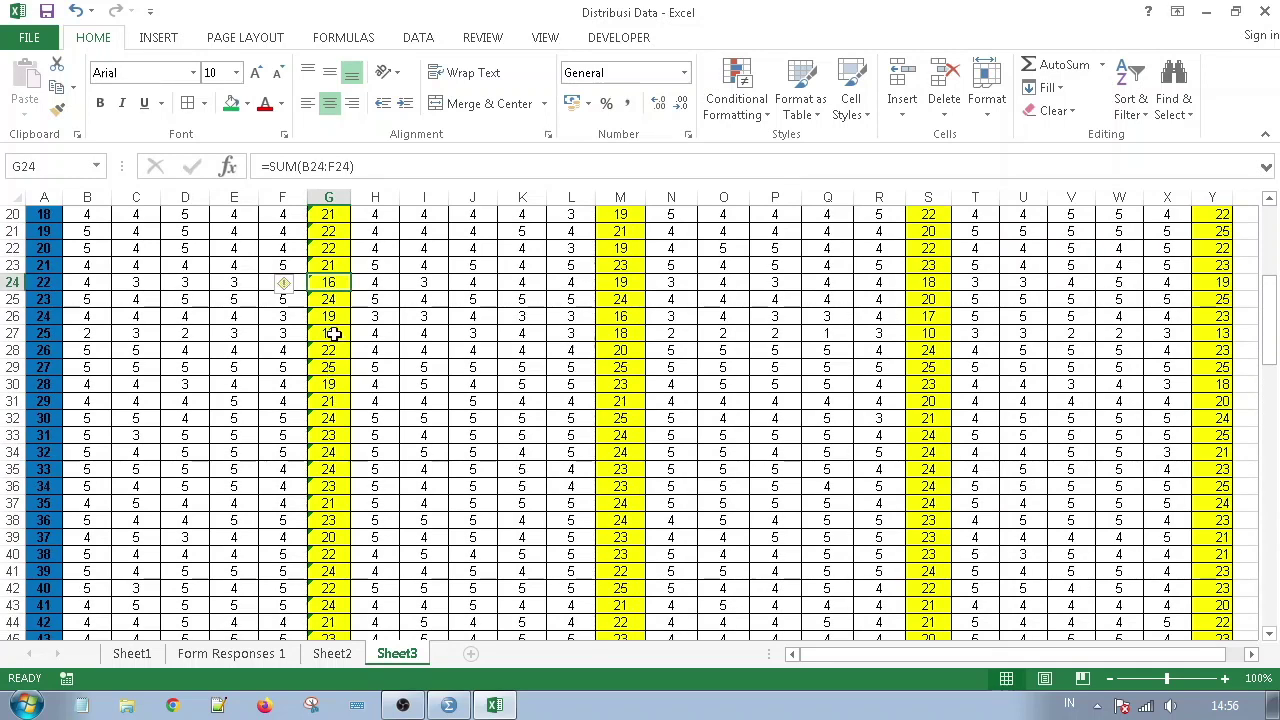
left_click(333, 335)
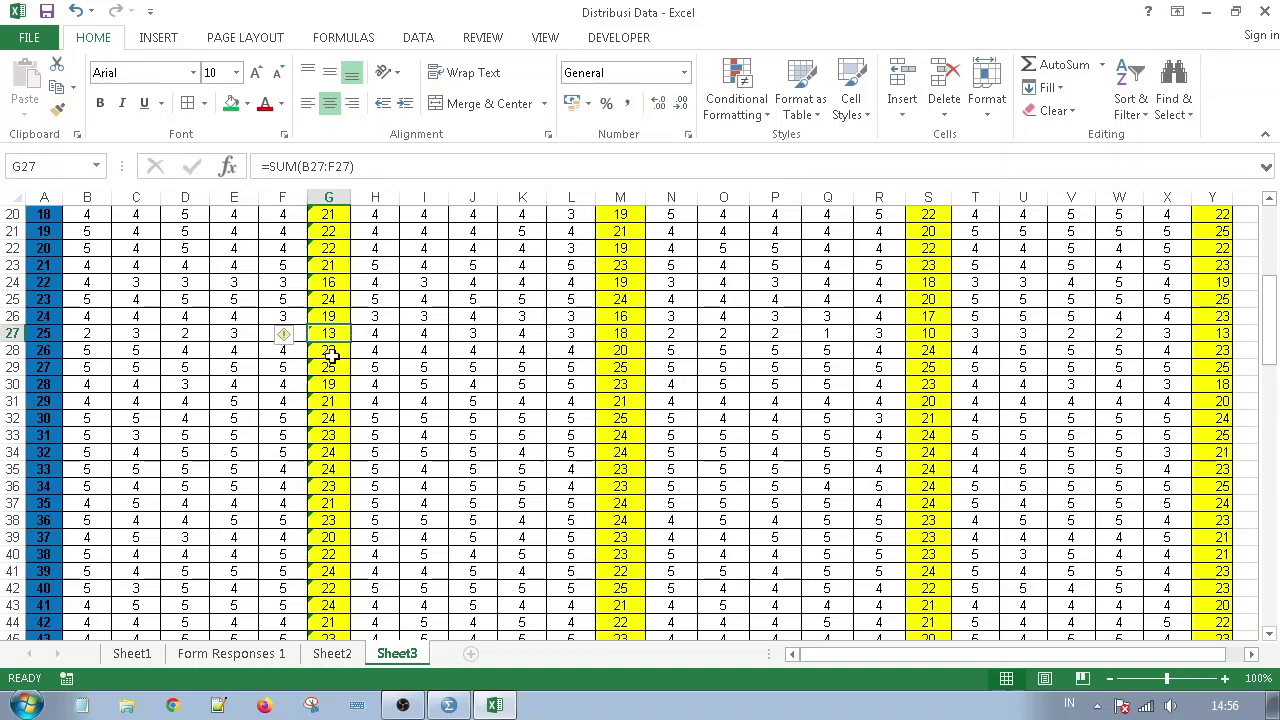
scroll(320, 390, "up", 6)
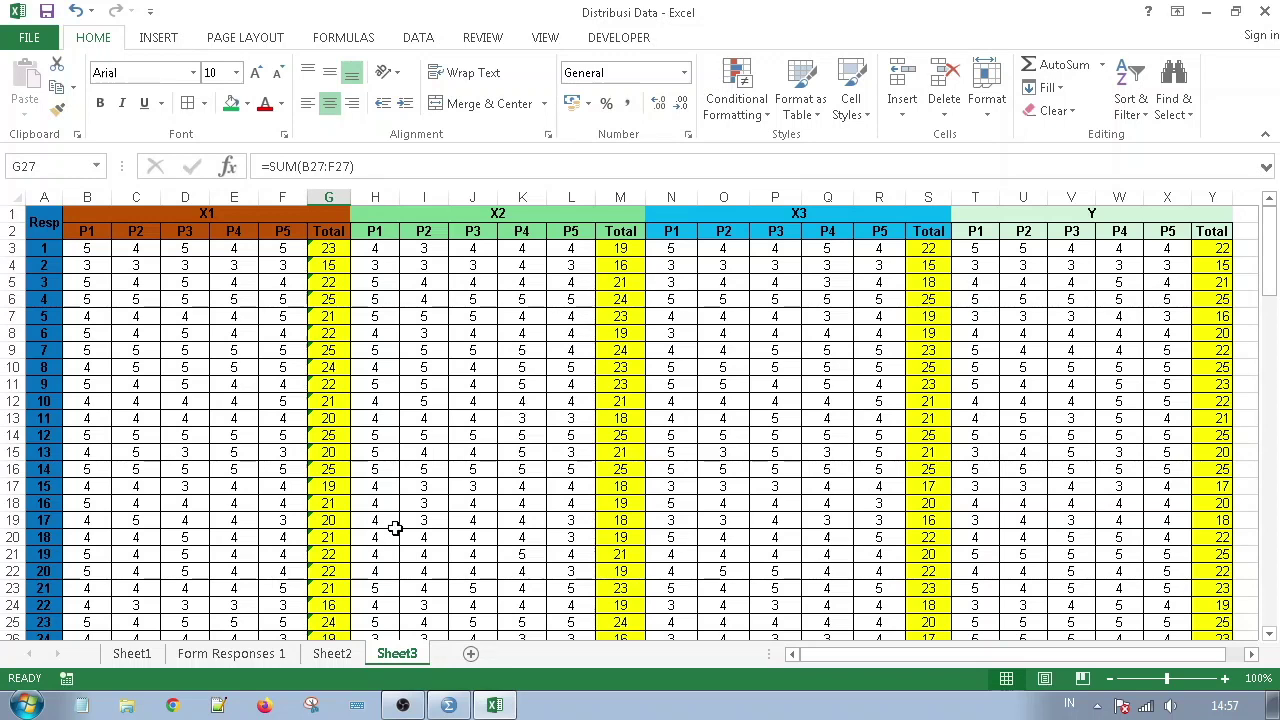
Switch to the SPSS Statistics Data Editor and define the first variable with the name x1
left_click(448, 700)
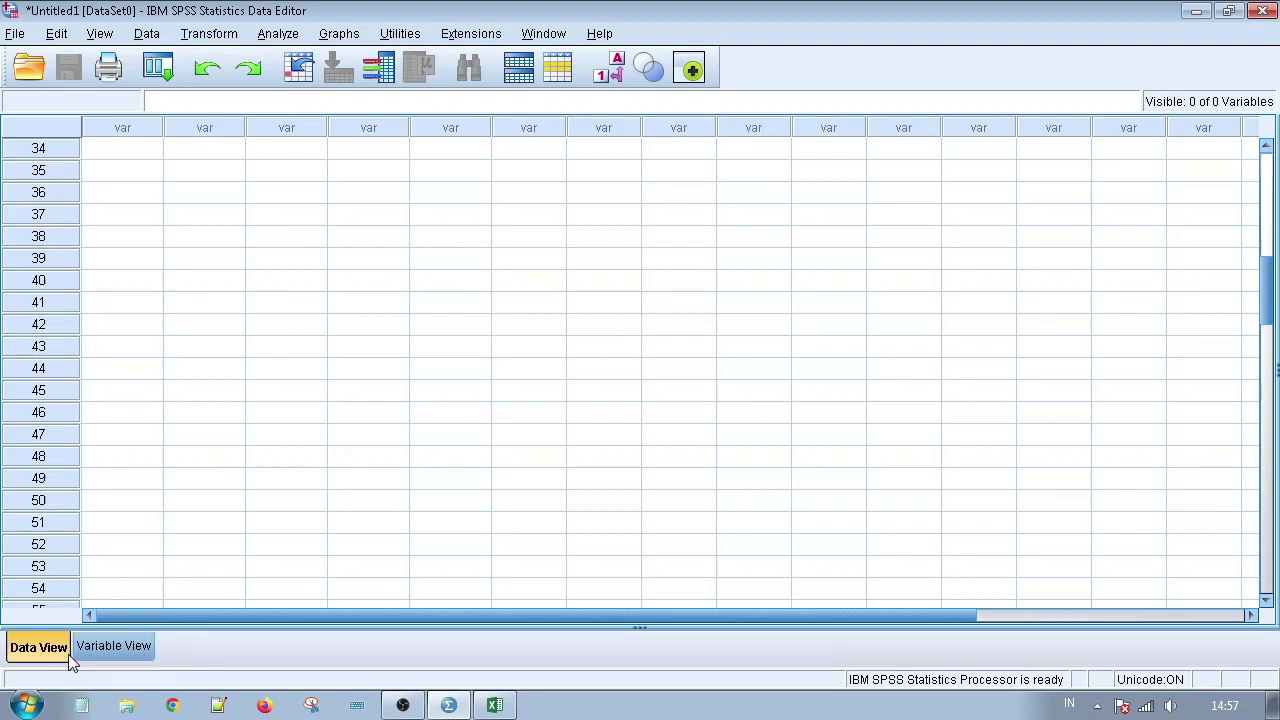
left_click(115, 648)
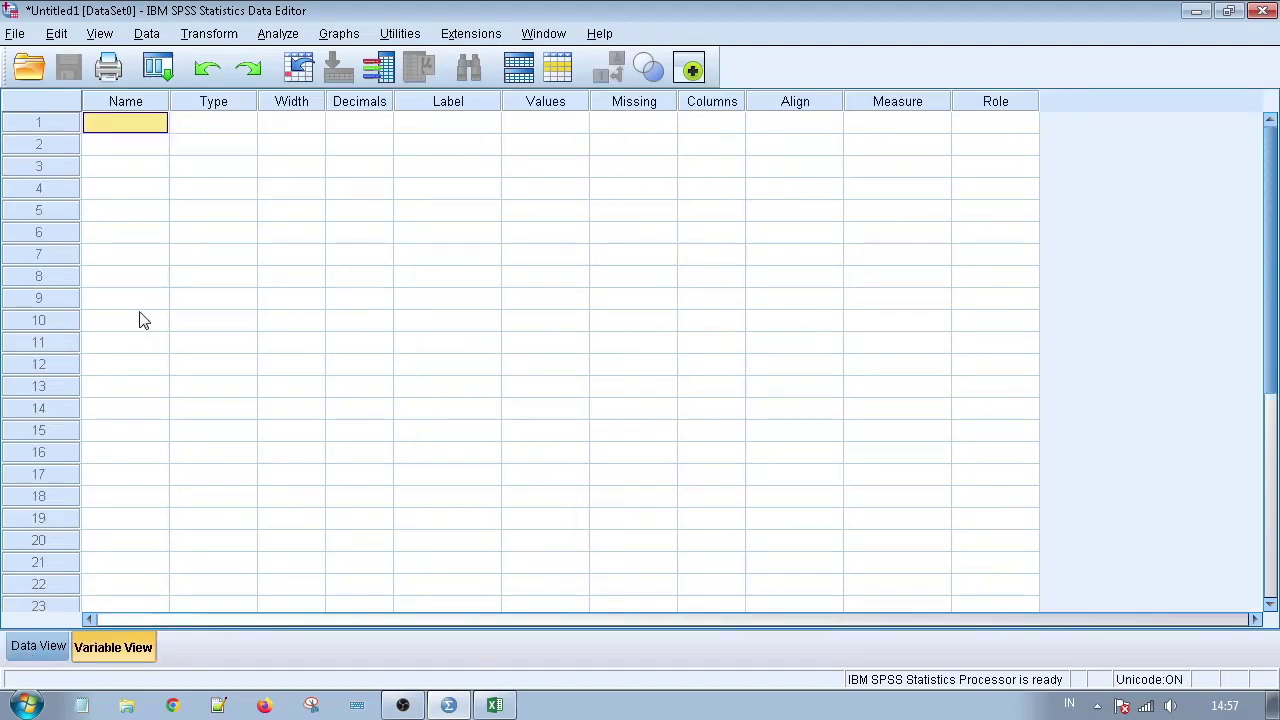
type("x1")
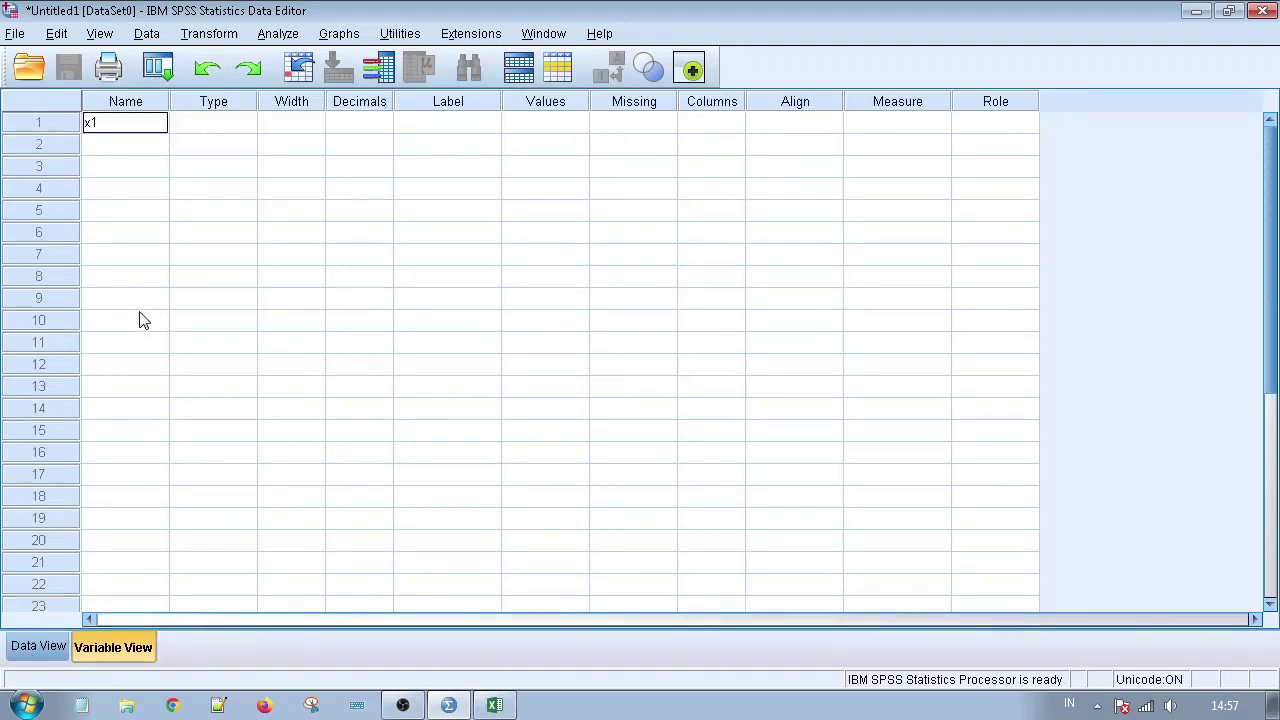
key("Tab")
key("Left")
key("Down")
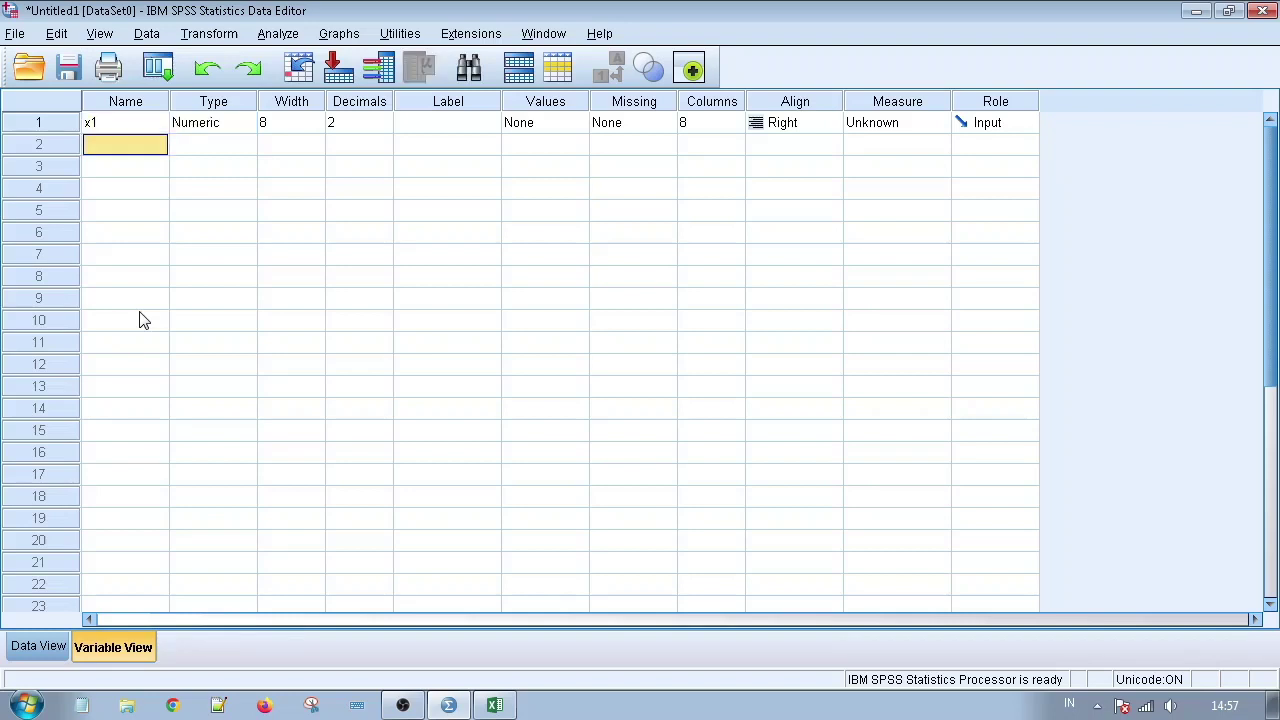
Add three more variables named x2, x3 and y below x1
type("x2")
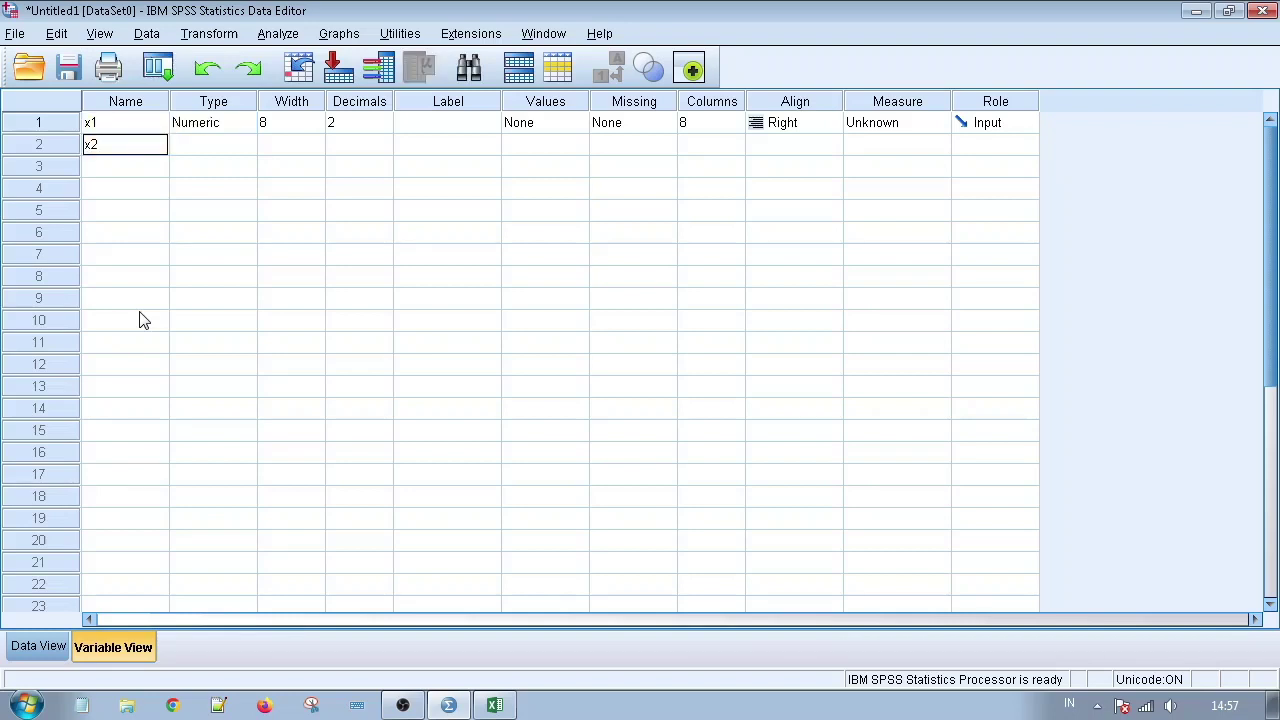
key("Return")
type("x3")
key("Return")
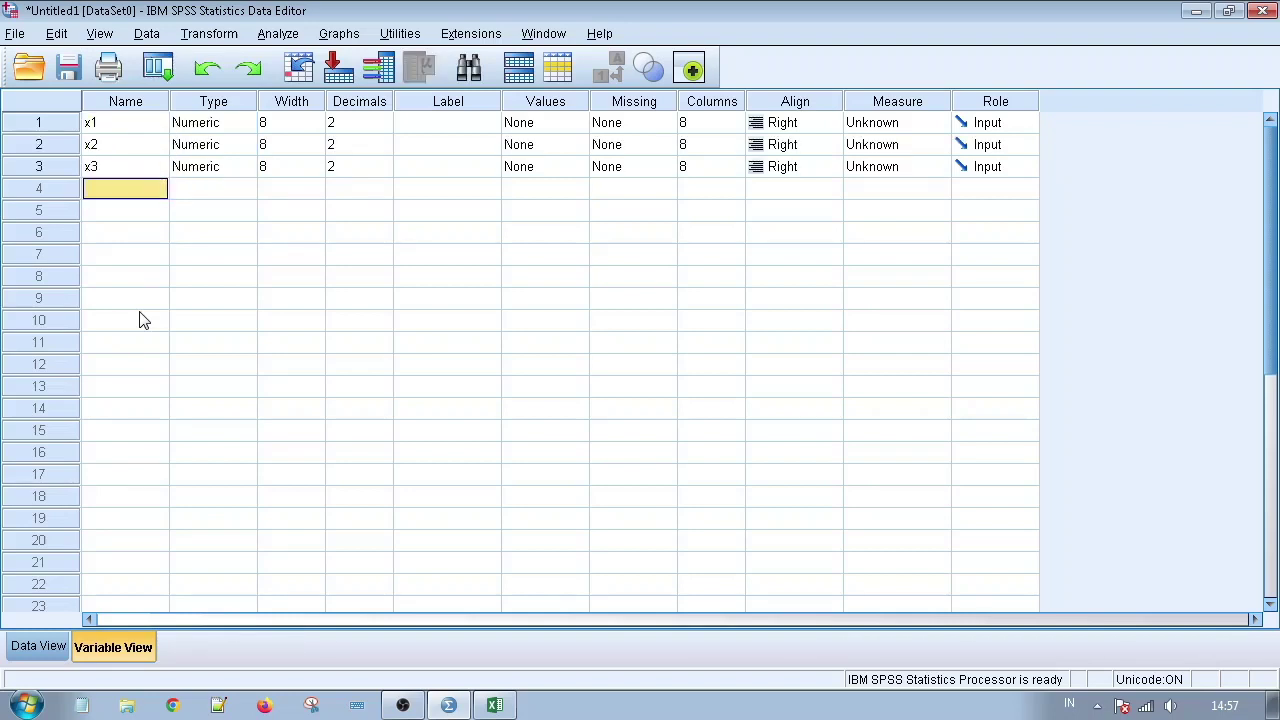
type("y")
left_click(238, 258)
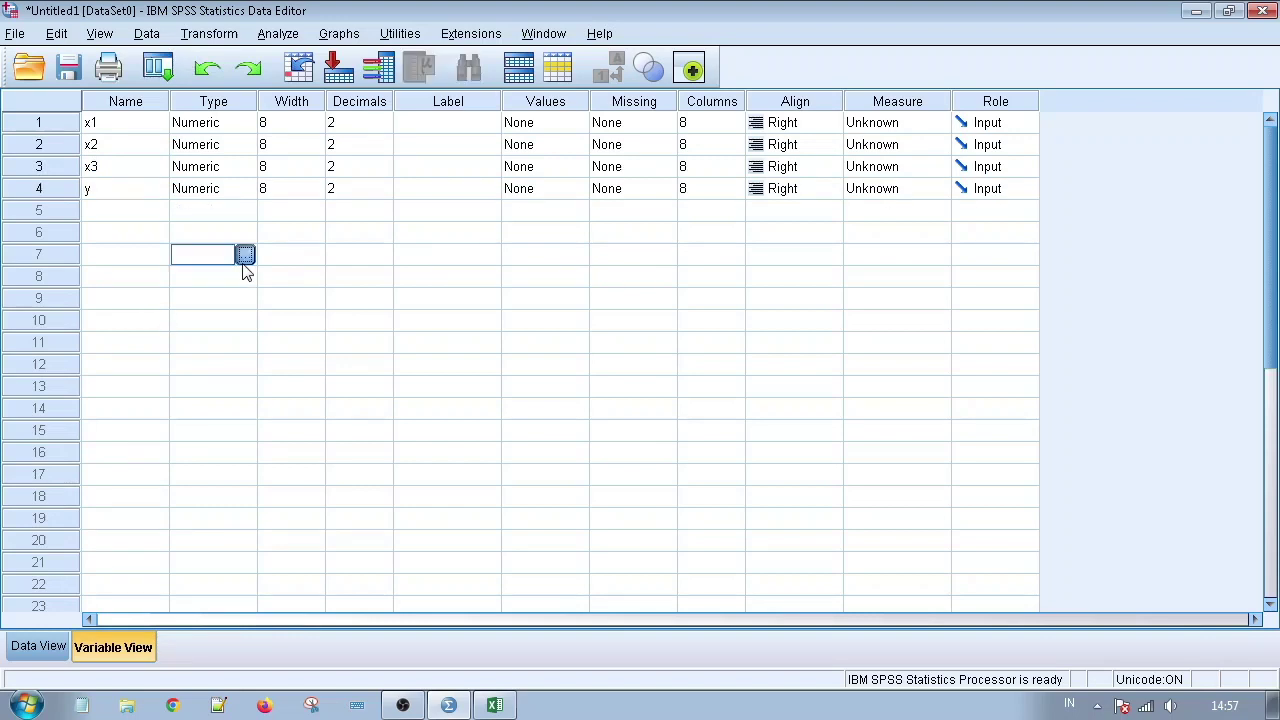
left_click(247, 256)
left_click(640, 486)
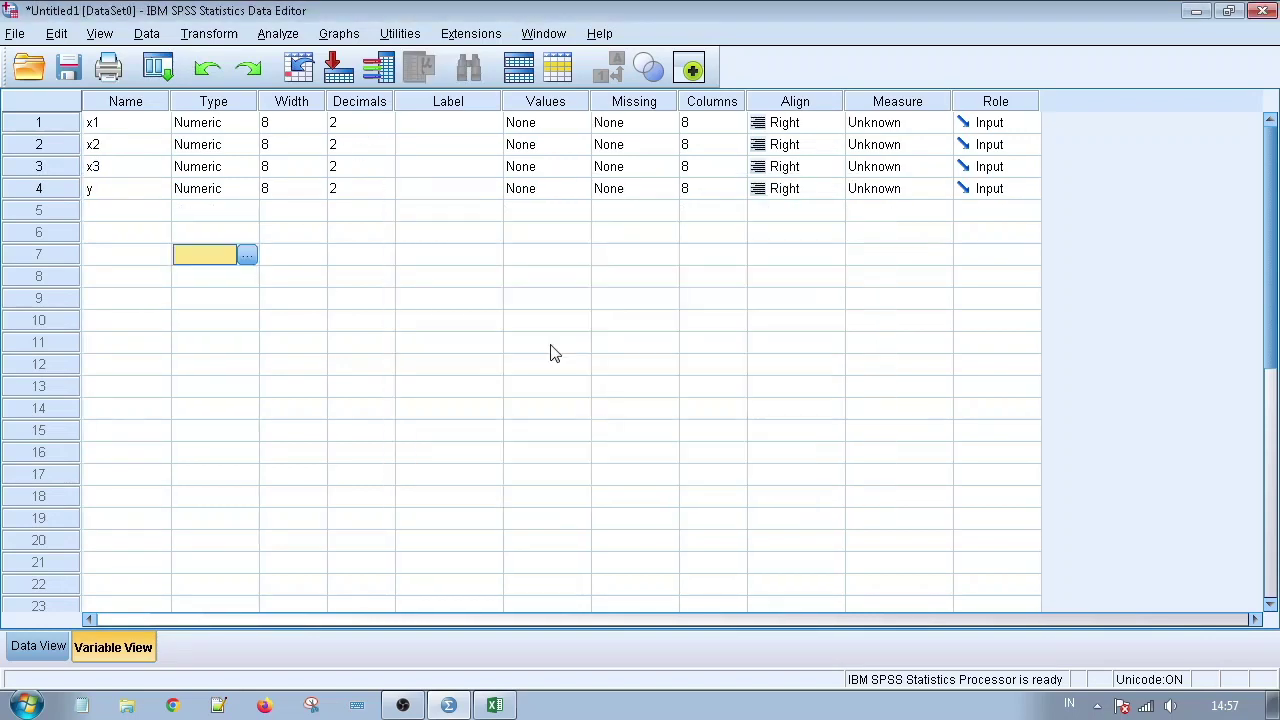
Set the decimals of x1 to 0 and copy that setting to x2, x3 and y
left_click(360, 122)
left_click(338, 124)
type("0")
left_click(412, 130)
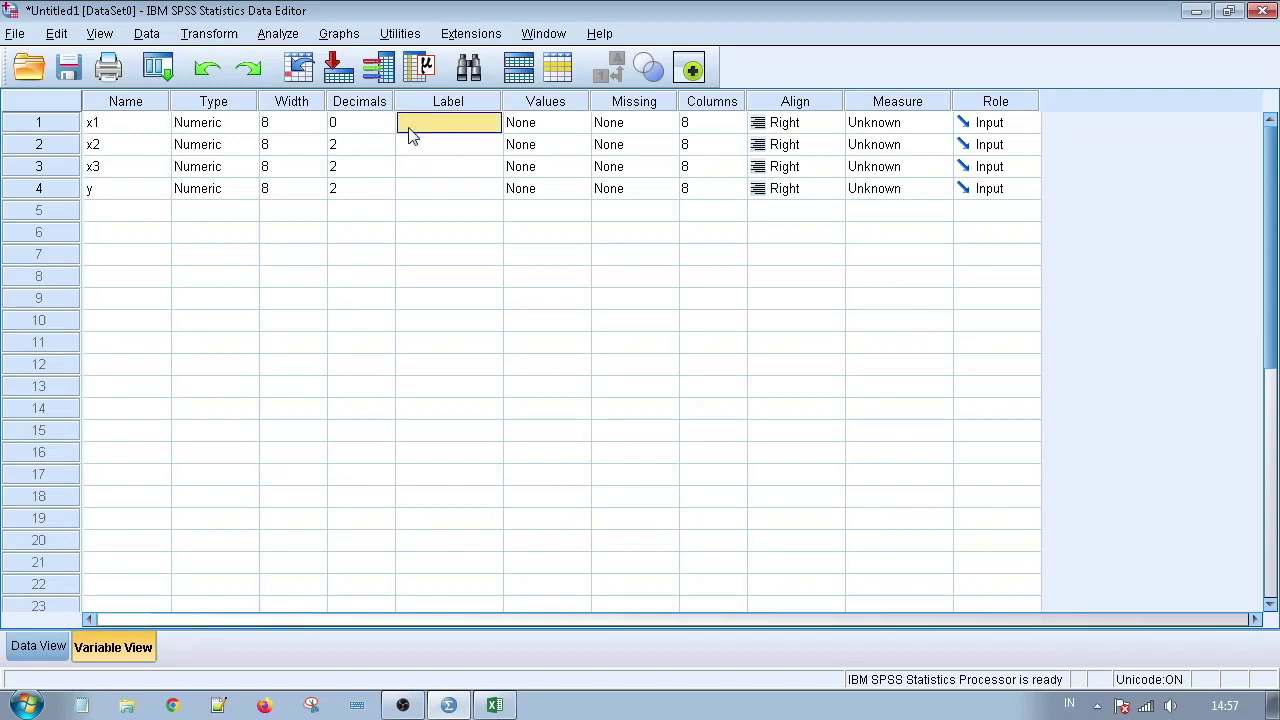
left_click(345, 130)
key("ctrl+c")
left_click_drag(362, 144, 363, 188)
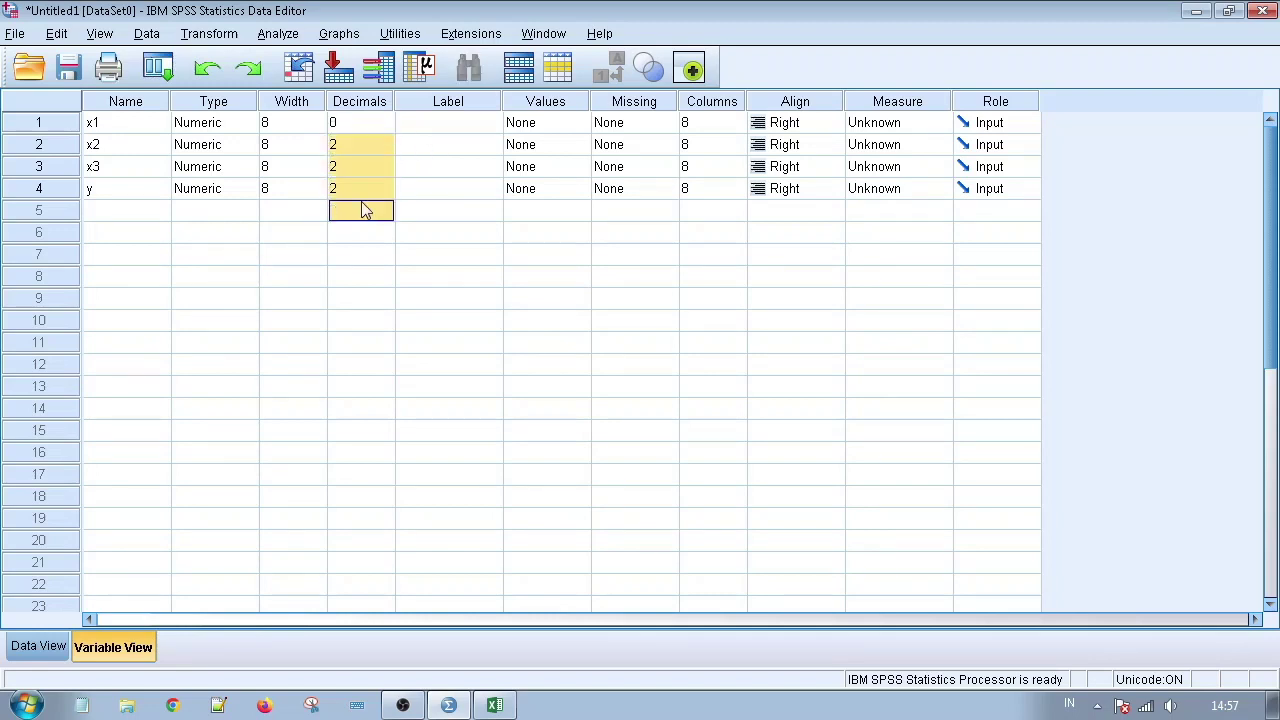
key("ctrl+v")
Label the variable x1 as Produk
left_click(450, 127)
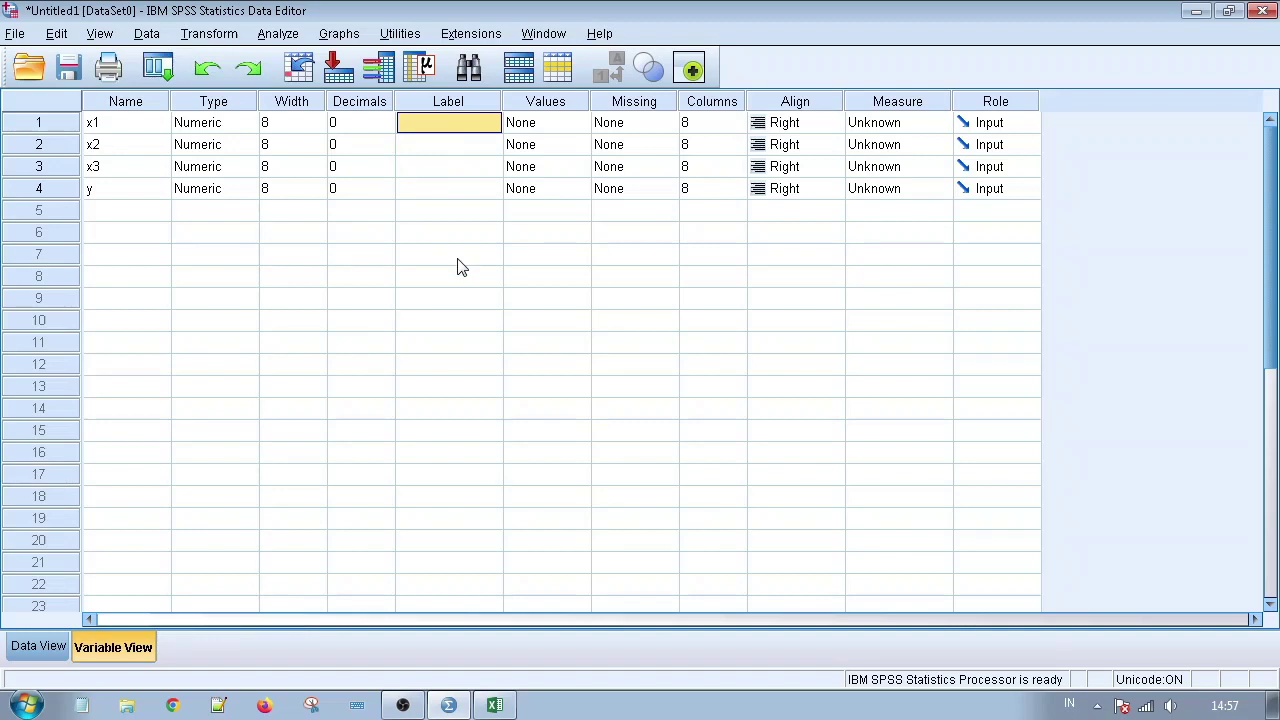
type("Produk")
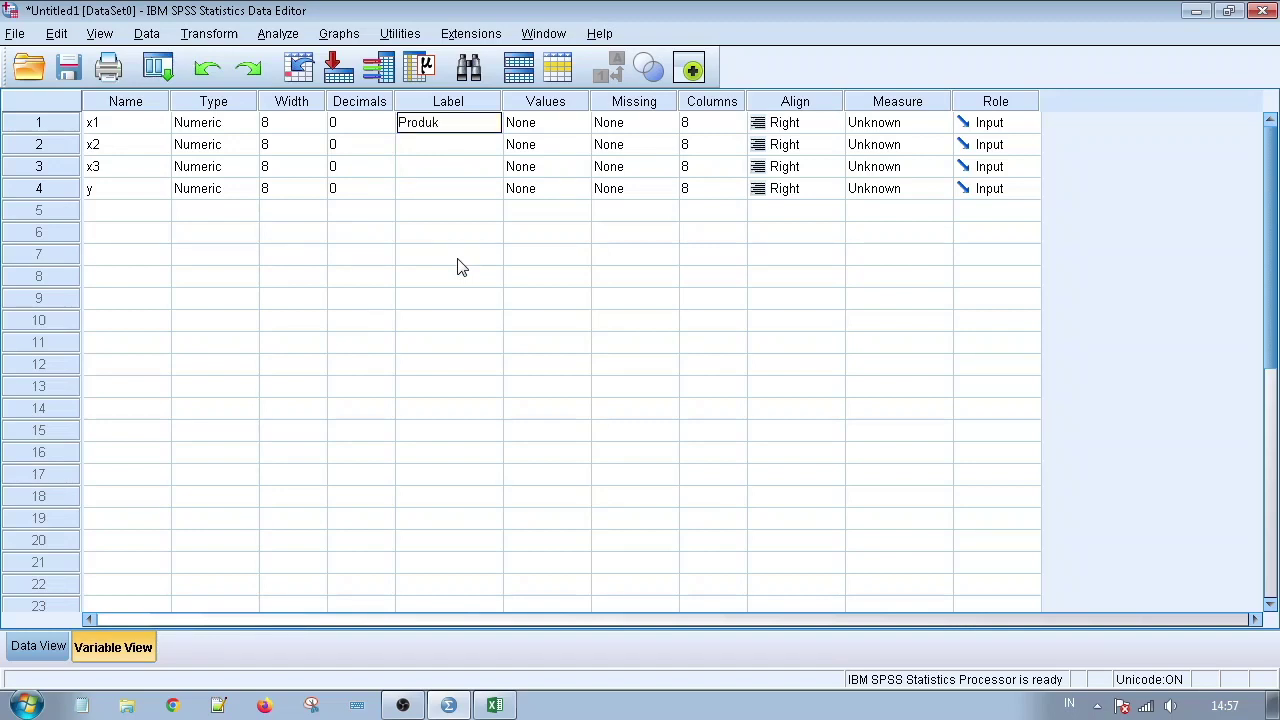
key("Return")
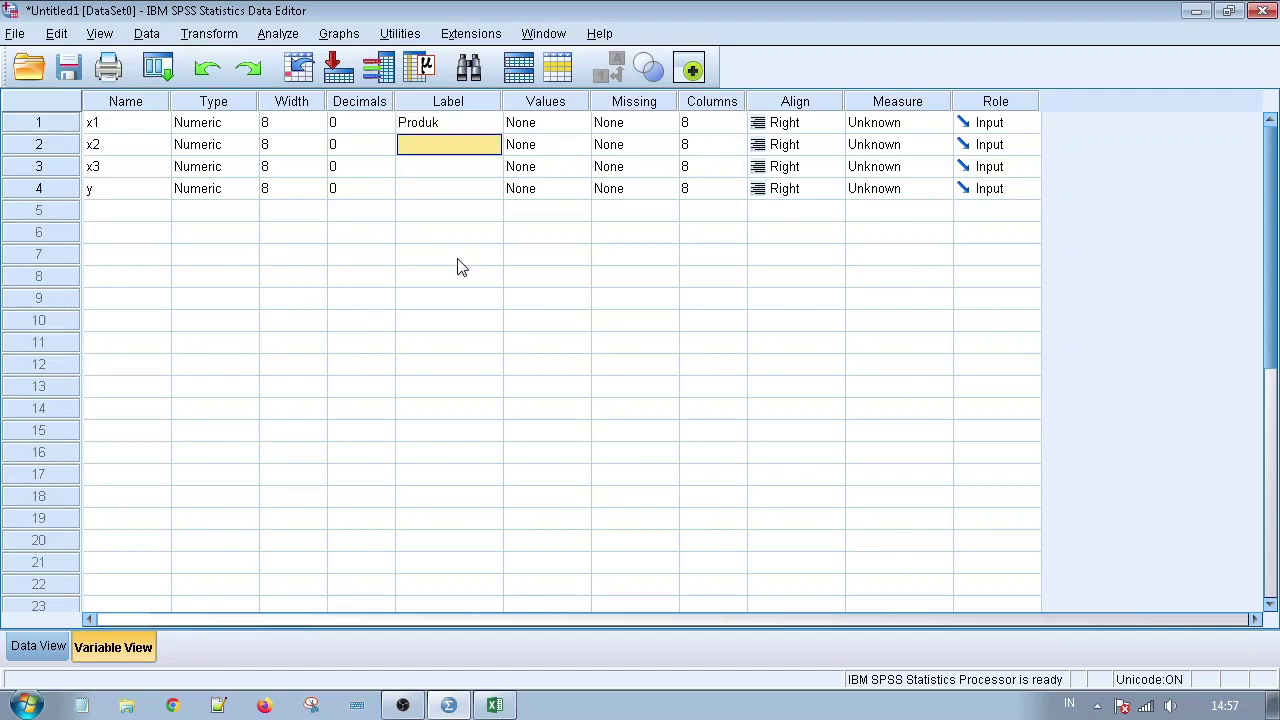
Label the variables x2, x3 and y as Harga, Pelayanan and Kepuasan
type("Harga")
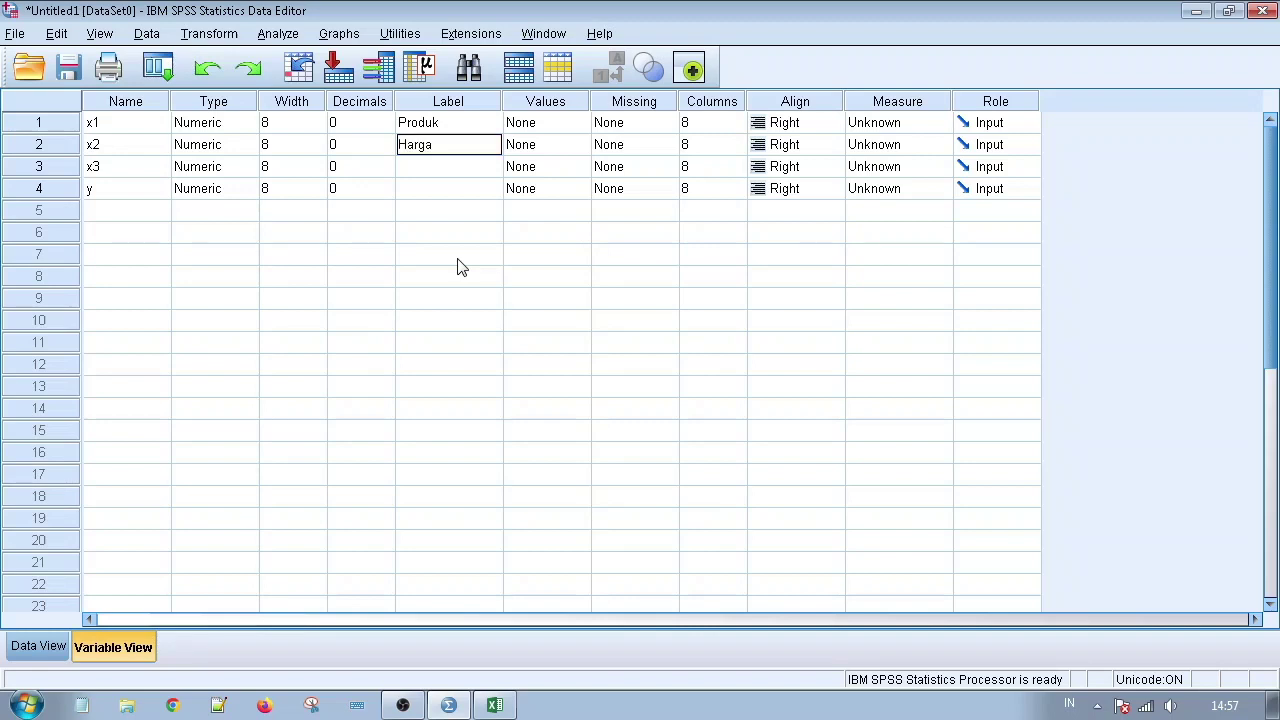
key("Return")
type("Pelayanan")
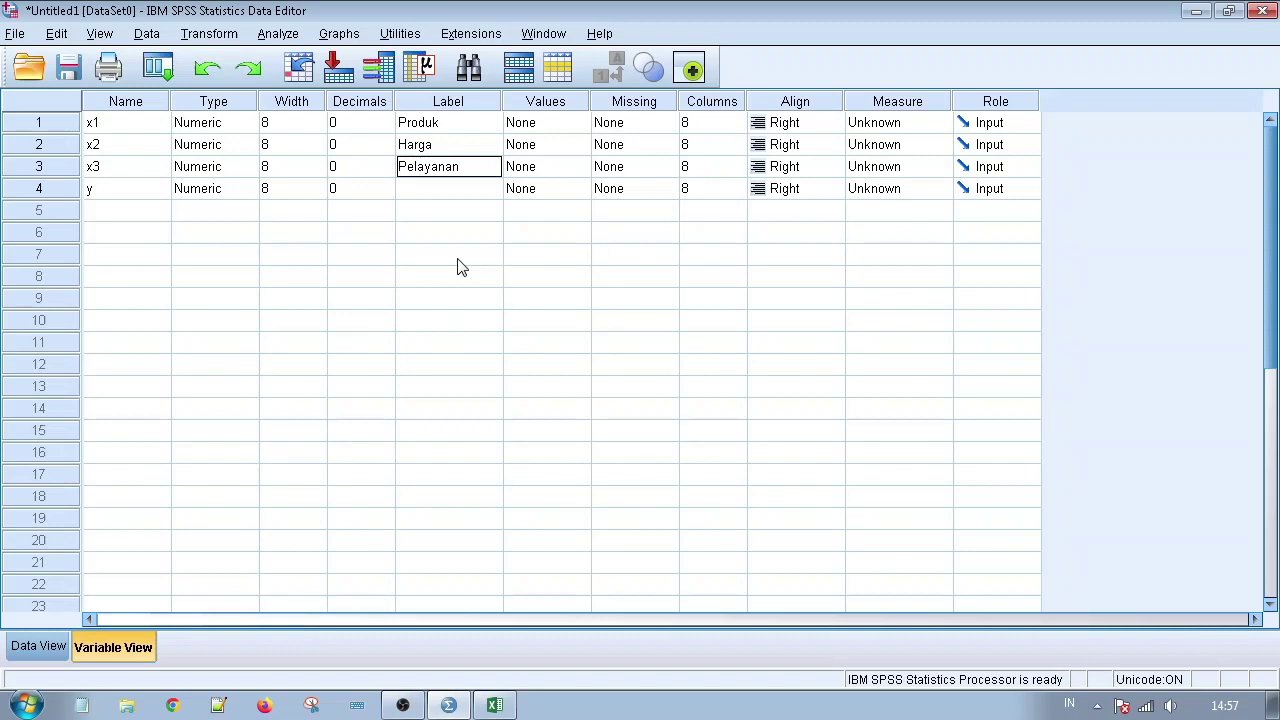
key("Return")
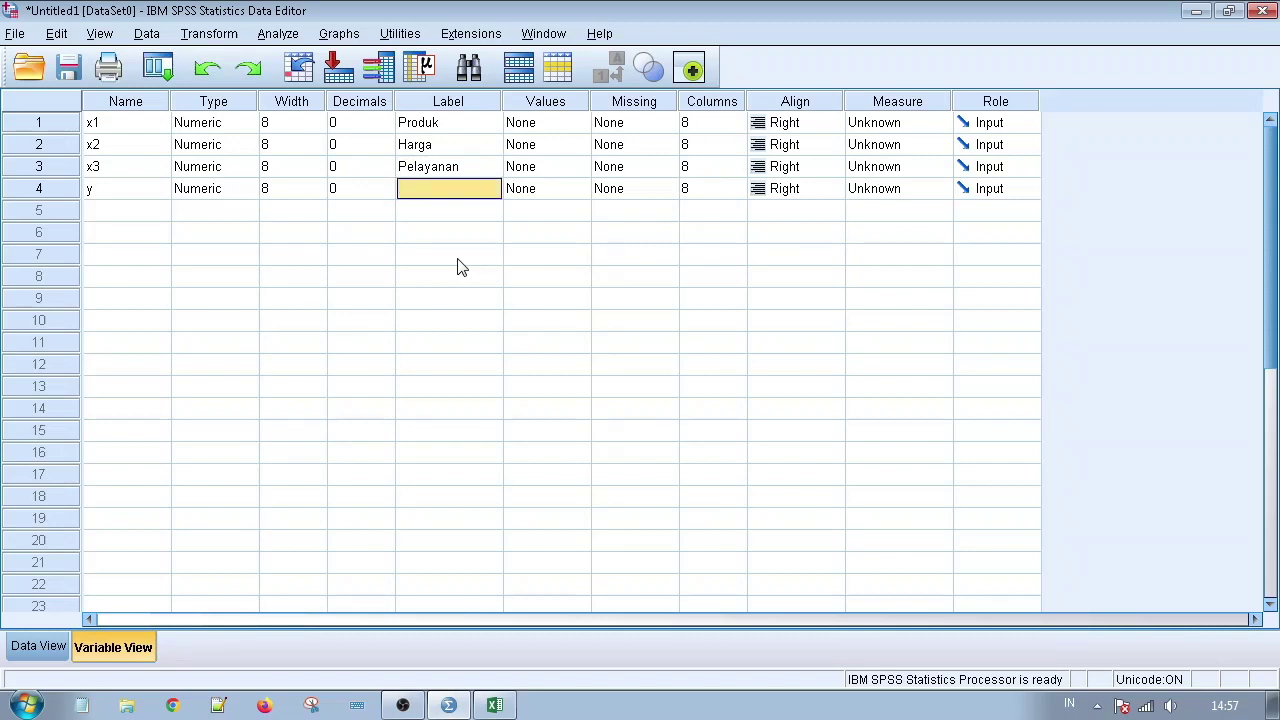
type("Kepuasan")
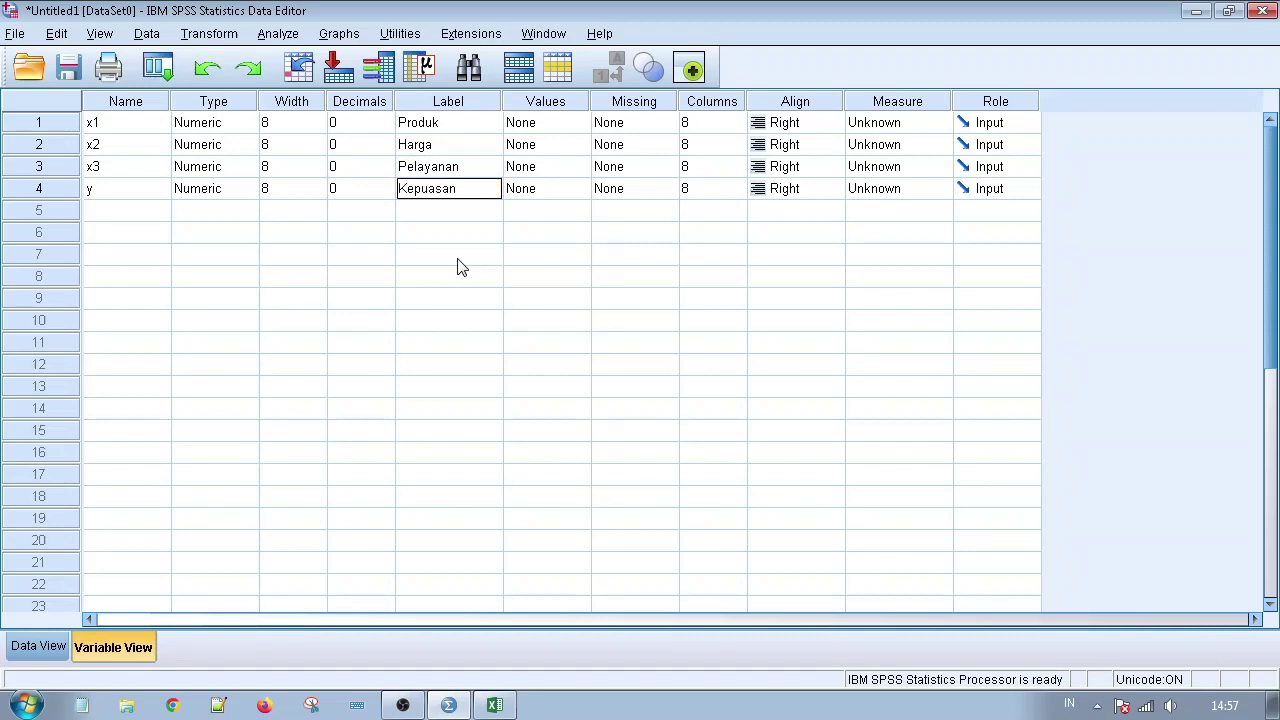
left_click(422, 214)
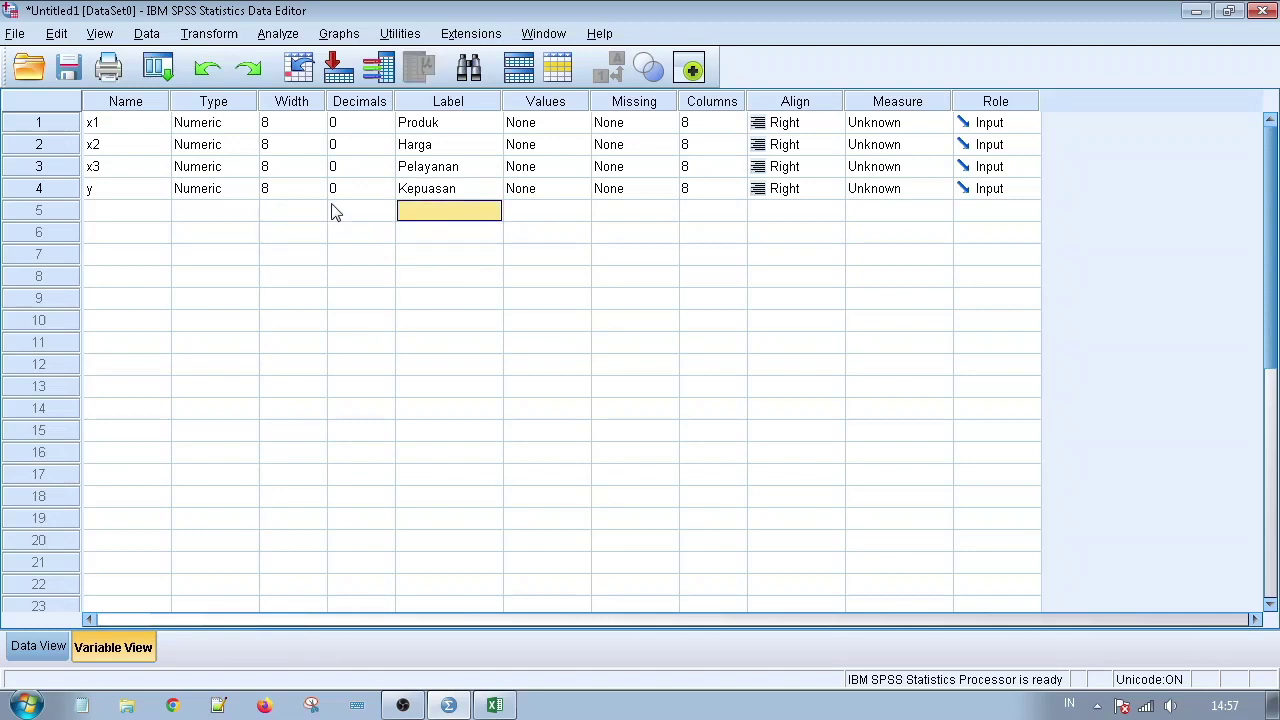
Copy all X1 totals for the 100 respondents from Sheet3 in Excel into the x1 column of the SPSS data
left_click(38, 648)
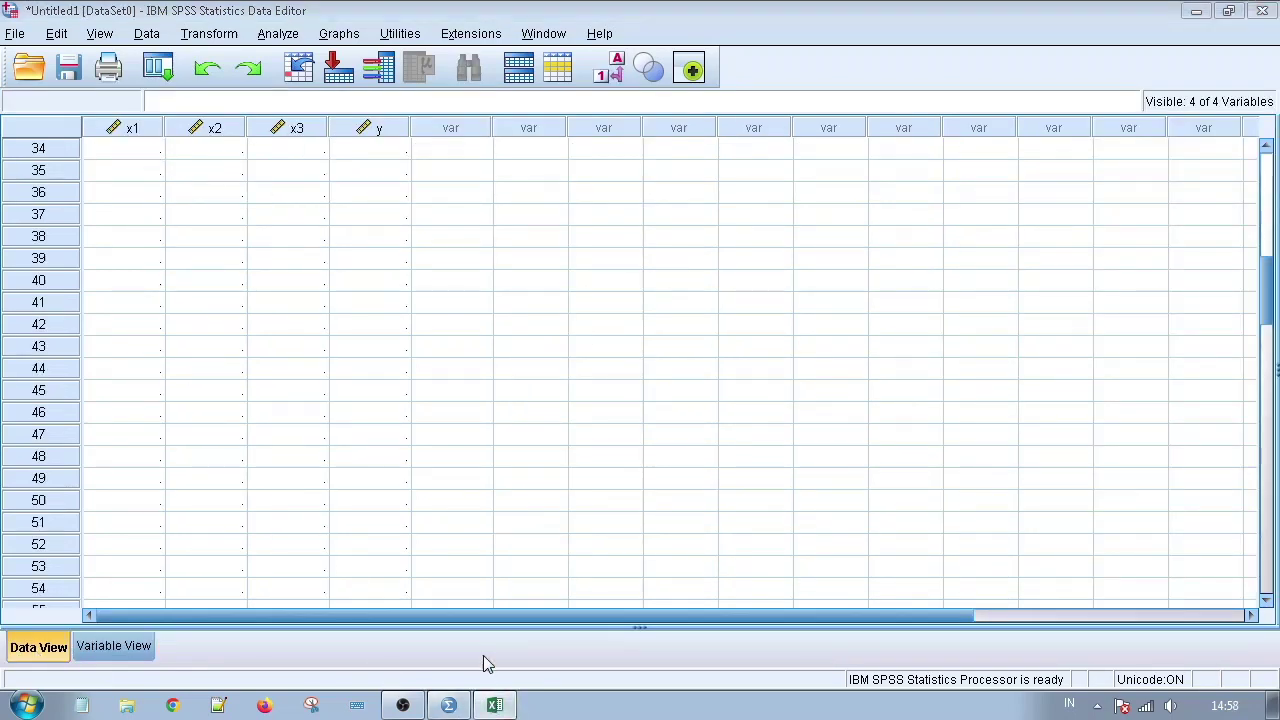
left_click(500, 705)
left_click(237, 348)
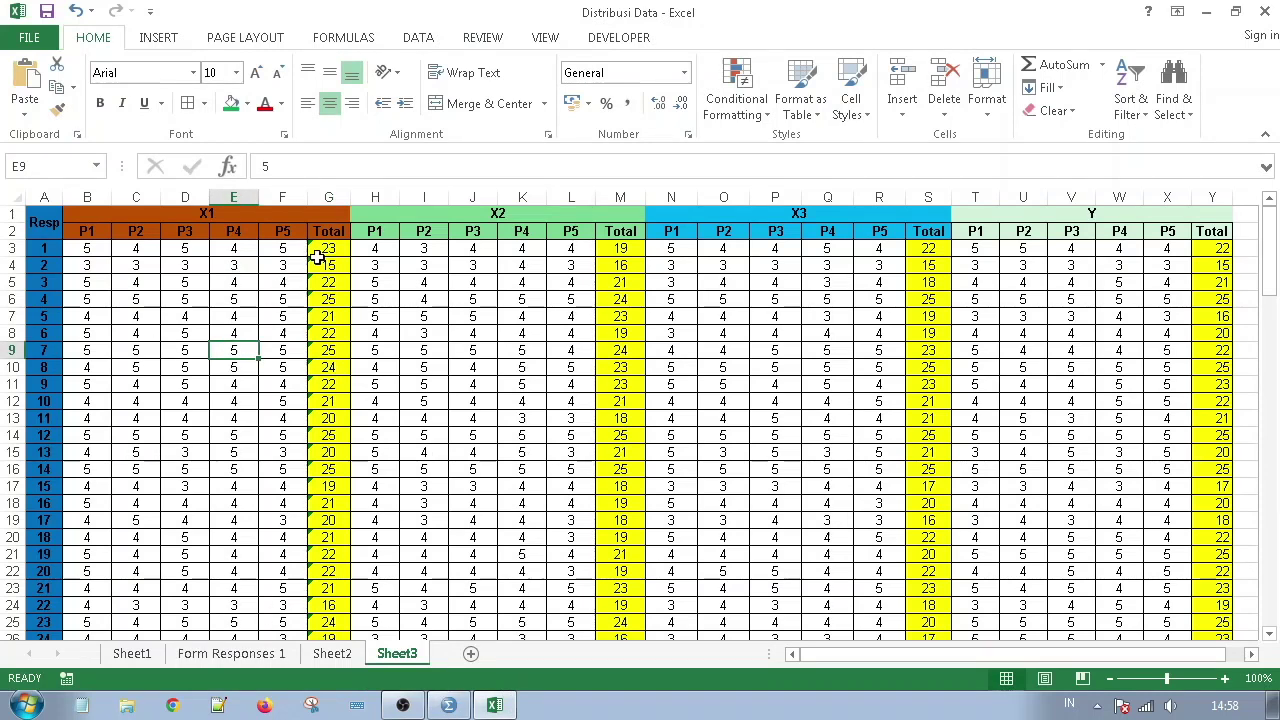
left_click(328, 249)
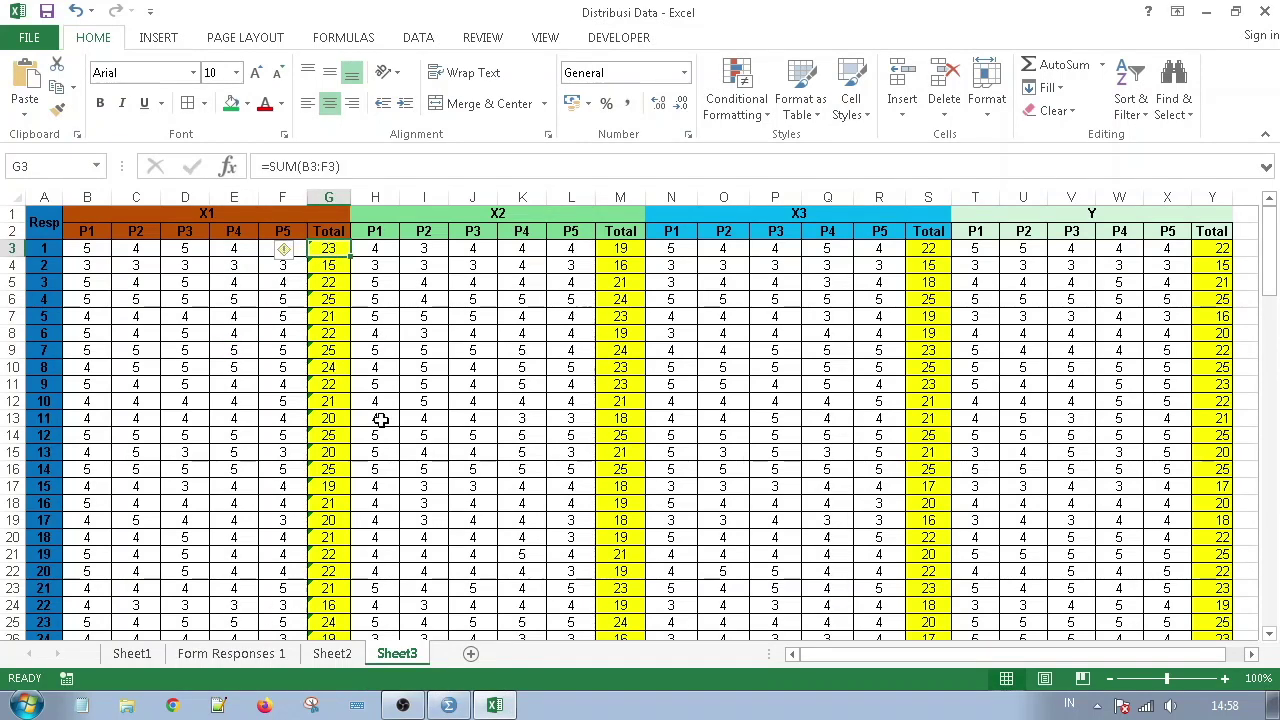
scroll(343, 530, "down", 19)
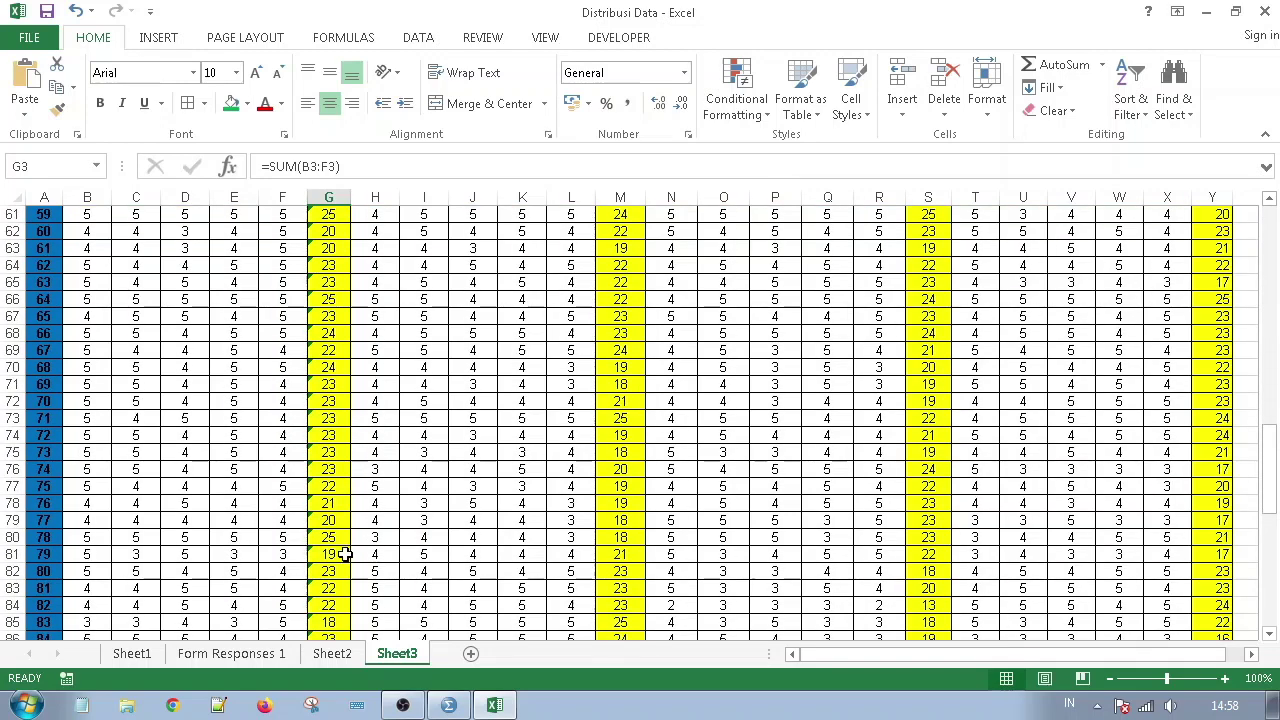
key("ctrl+shift+Down")
key("ctrl+c")
scroll(328, 490, "up", 20)
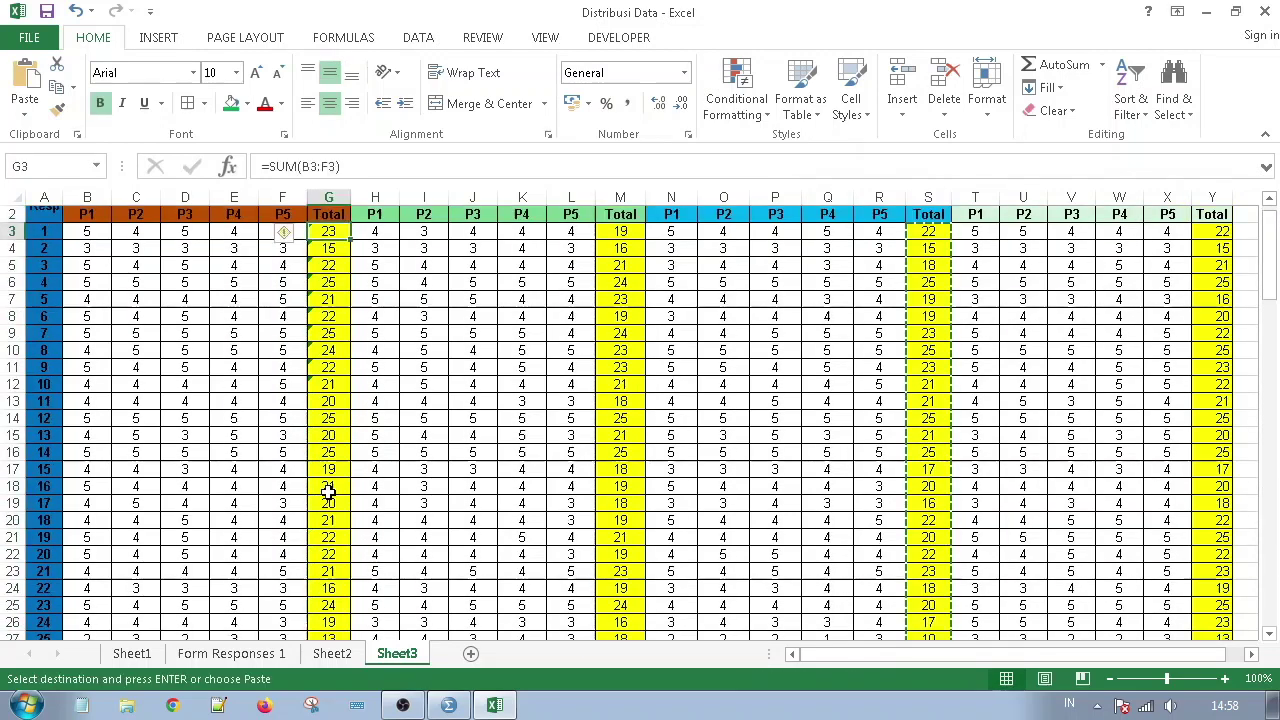
scroll(328, 490, "down", 20)
key("alt+Tab")
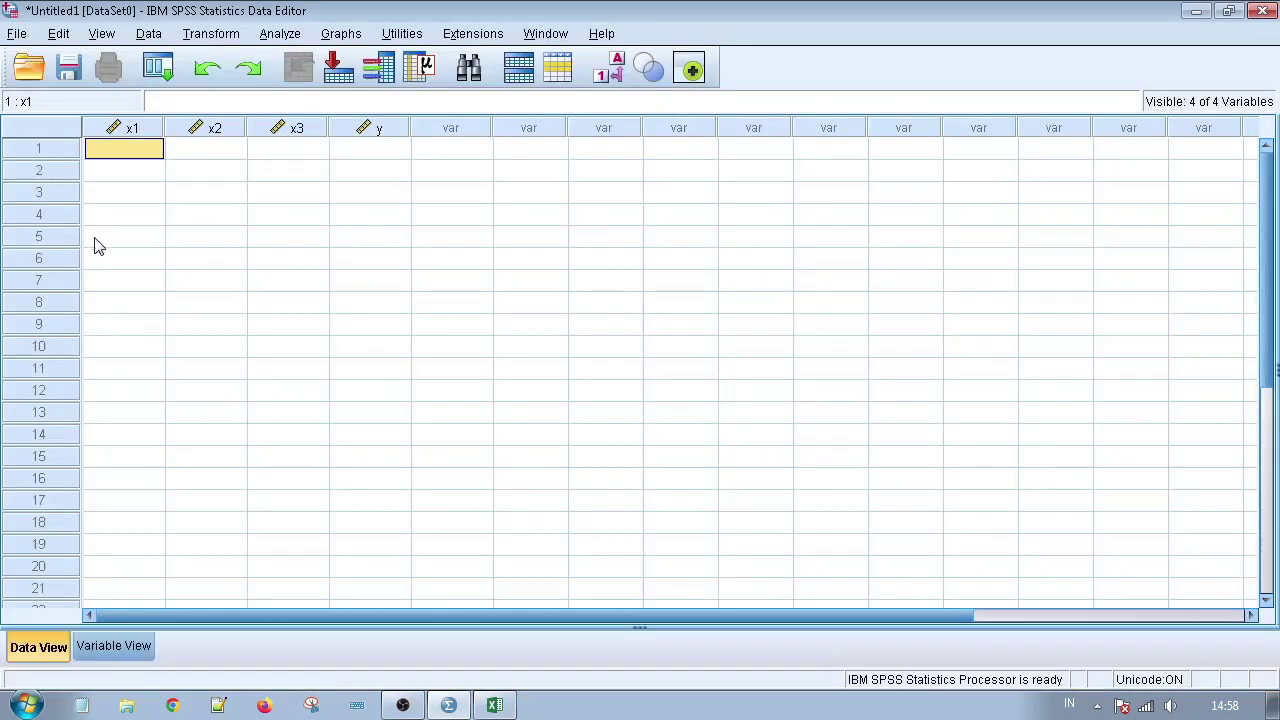
key("ctrl+v")
Copy all X2 totals from column M of the Excel sheet into the x2 column in SPSS, starting at case 1
key("alt+Tab")
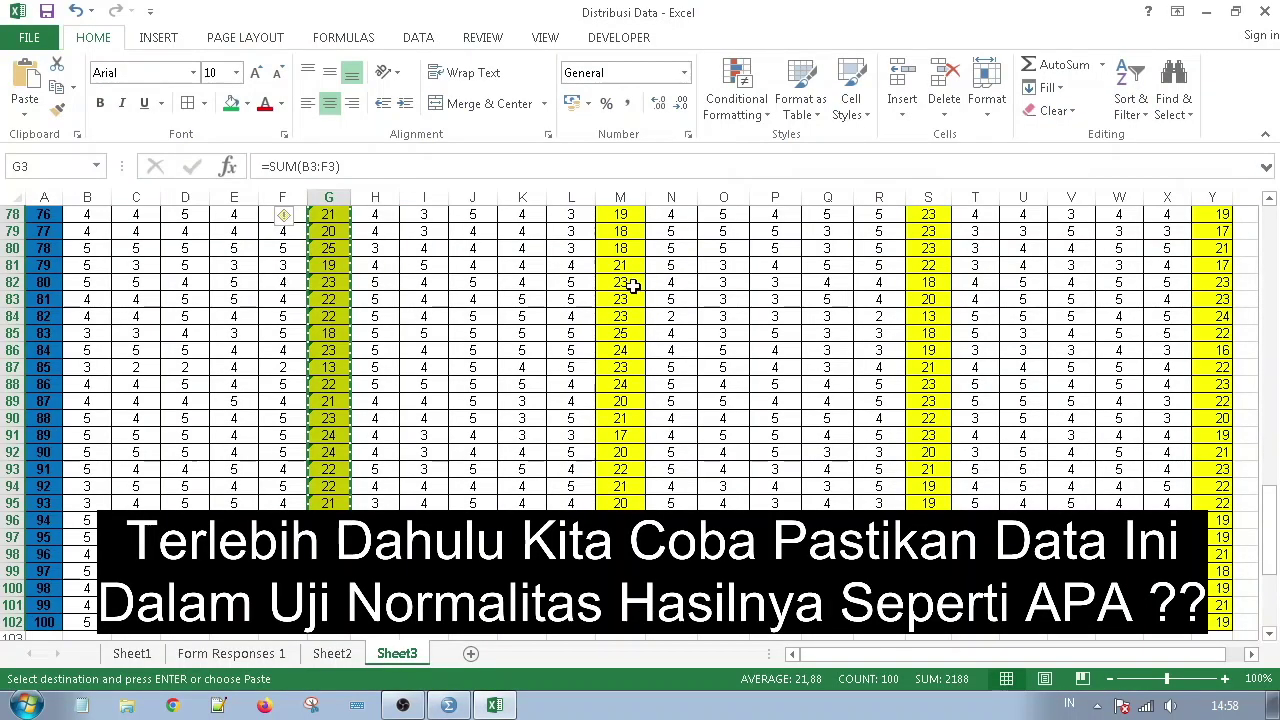
left_click(632, 287)
key("ctrl+Up")
key("Down")
key("ctrl+shift+Down")
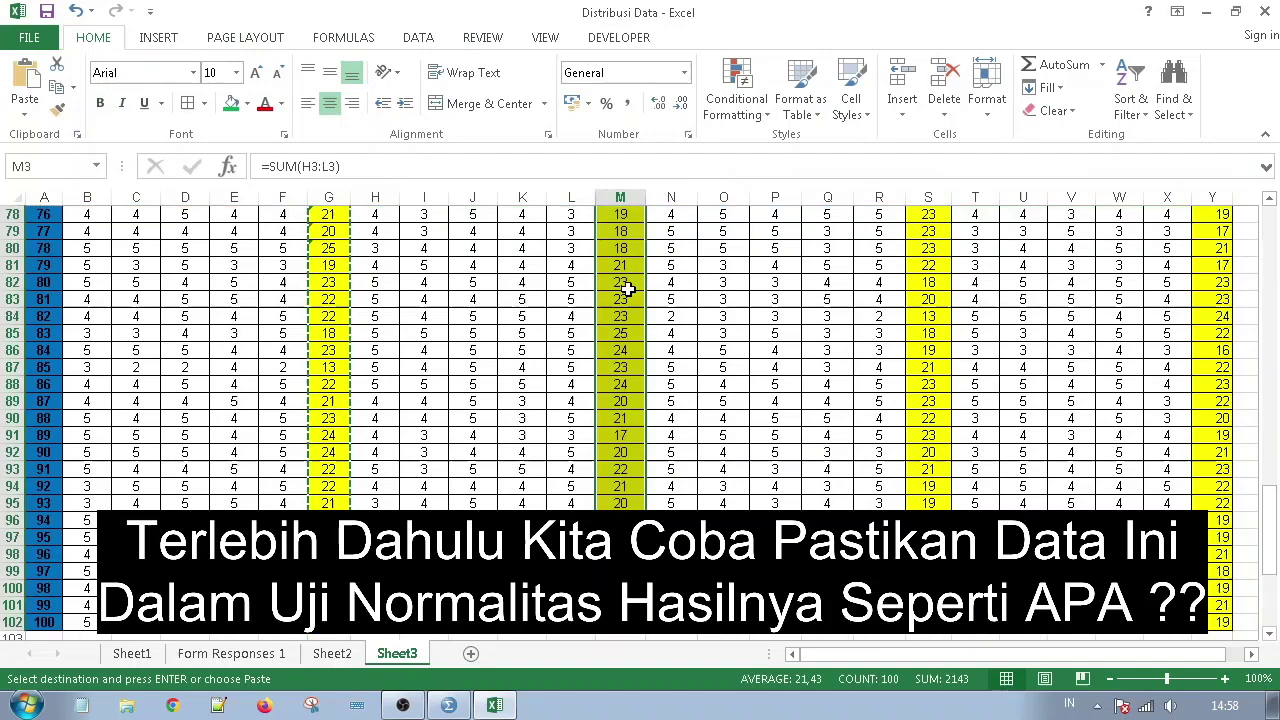
key("ctrl+c")
key("alt+Tab")
left_click(230, 156)
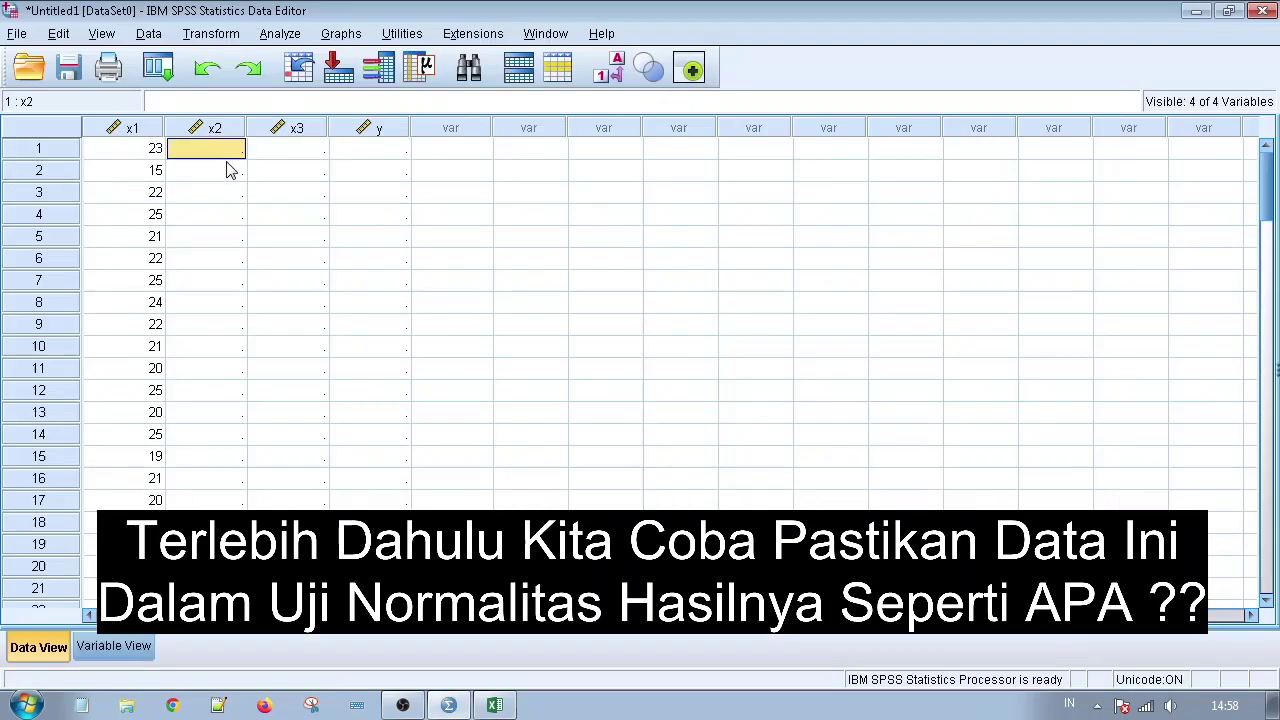
key("ctrl+v")
Copy all X3 totals from column S of the Excel sheet into the x3 column in SPSS, starting at case 1
key("alt+Tab")
left_click(924, 380)
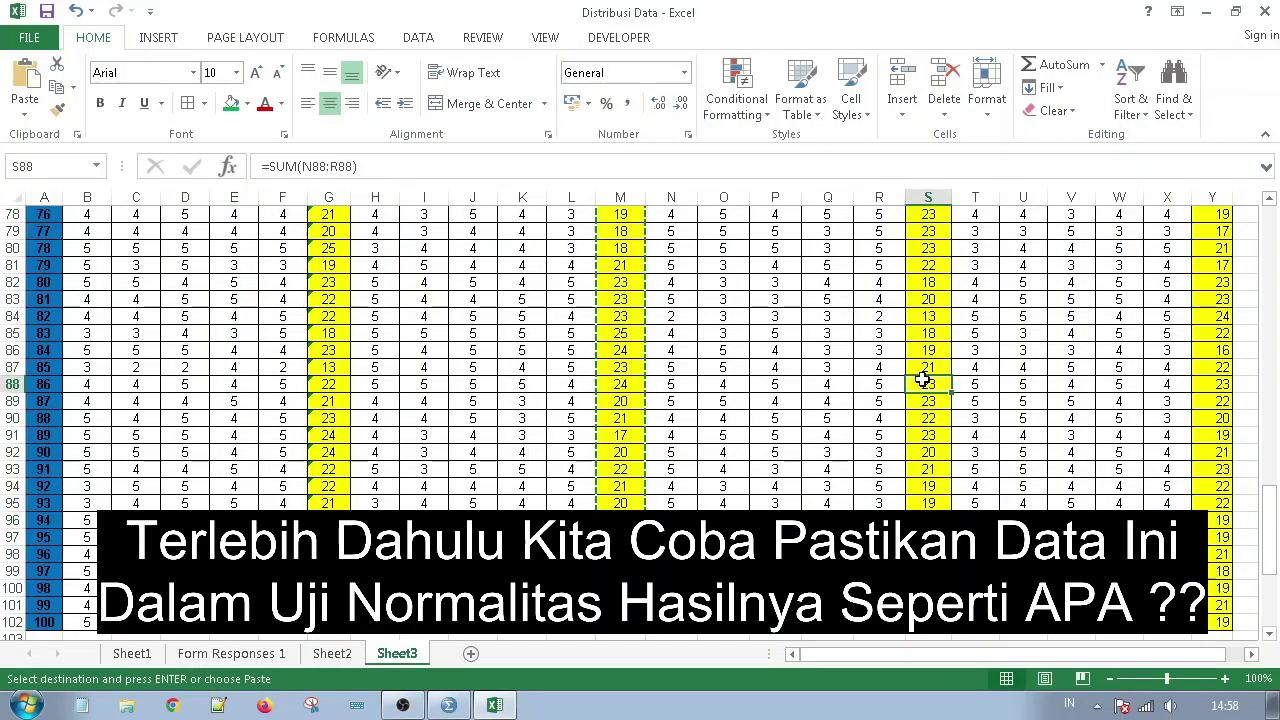
key("ctrl+Up")
key("Down")
key("ctrl+shift+Down")
key("ctrl+c")
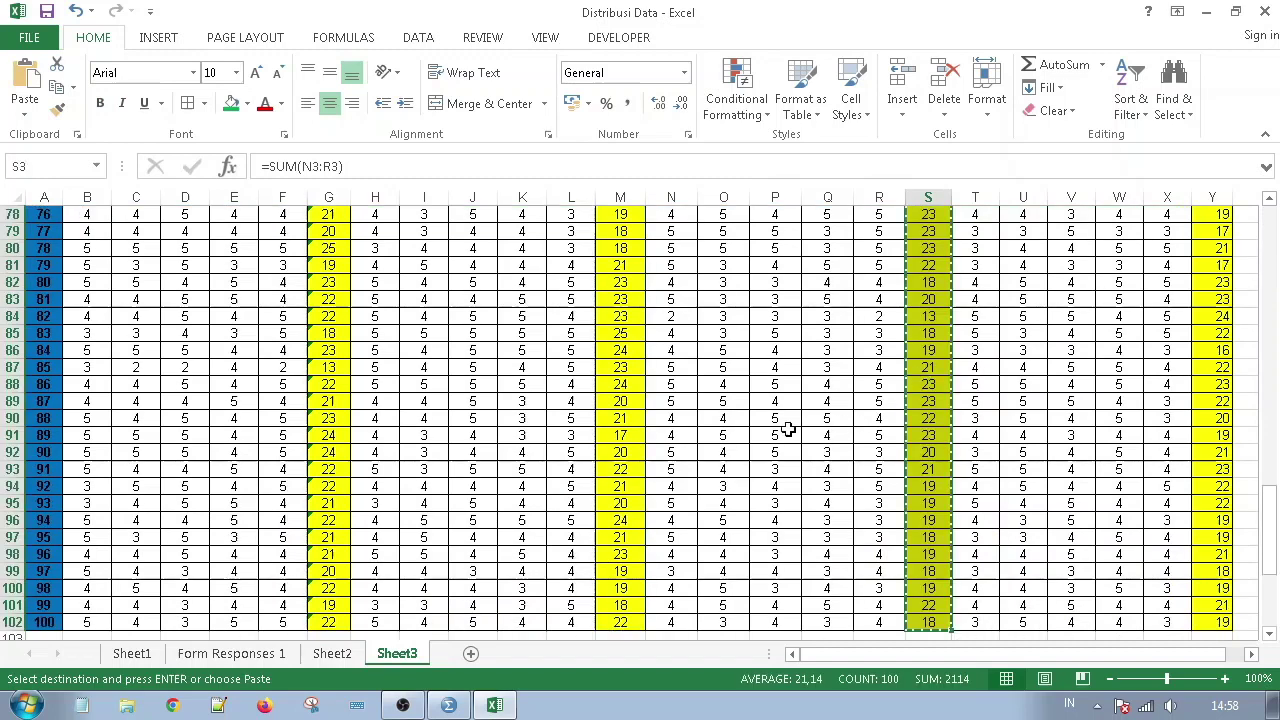
key("alt+Tab")
left_click(295, 160)
key("ctrl+v")
Copy all Y totals from column Y of the Excel sheet into the y column in SPSS, starting at case 1
key("alt+Tab")
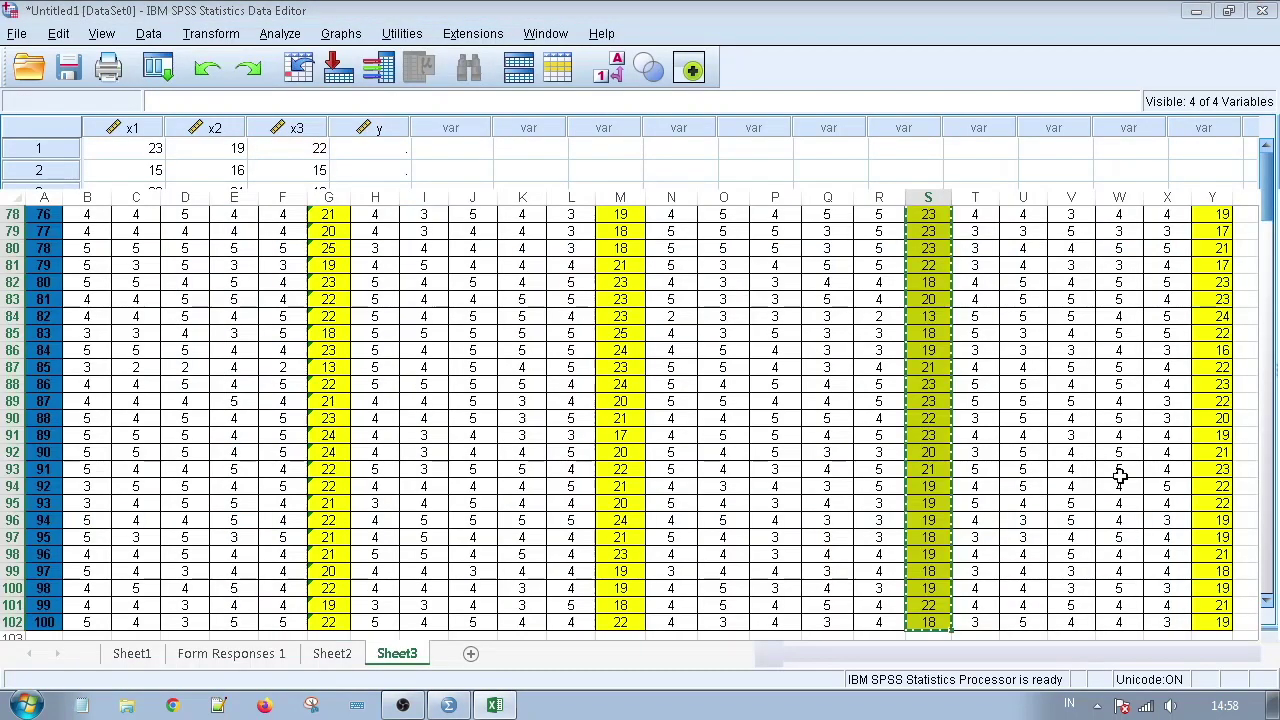
left_click(1224, 513)
key("ctrl+Up")
key("Down")
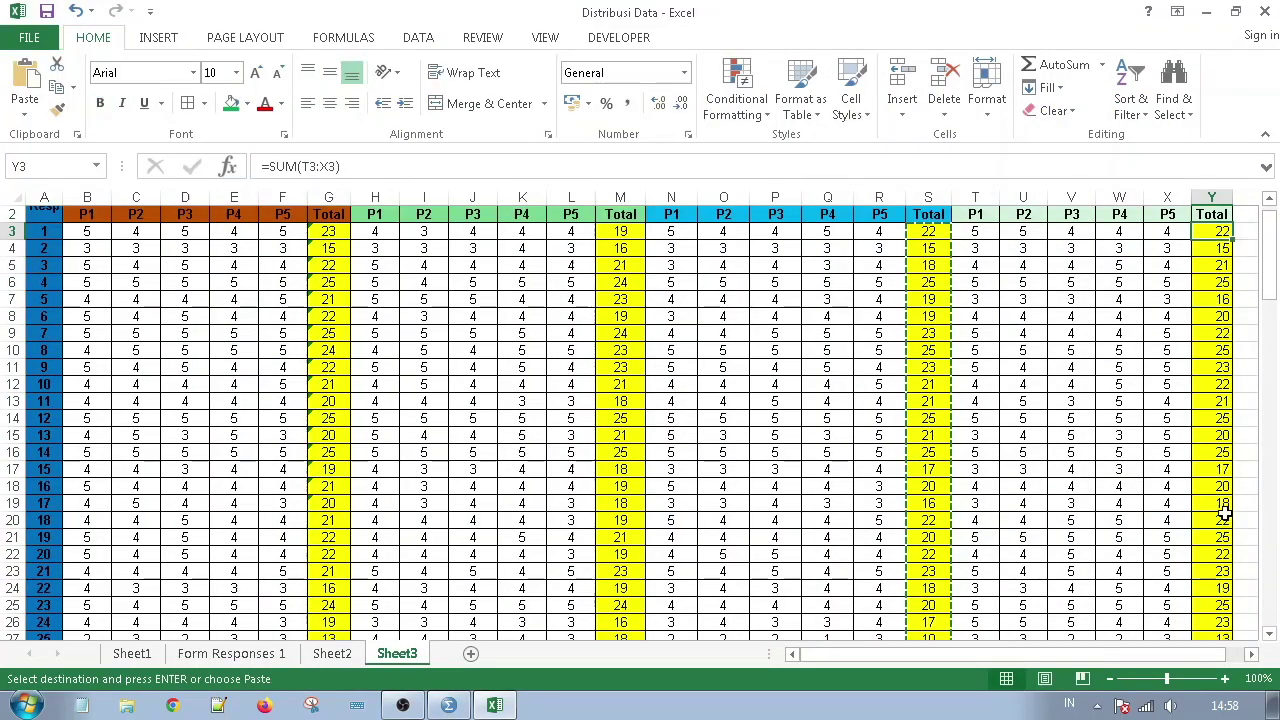
key("ctrl+shift+Down")
key("ctrl+c")
key("alt+Tab")
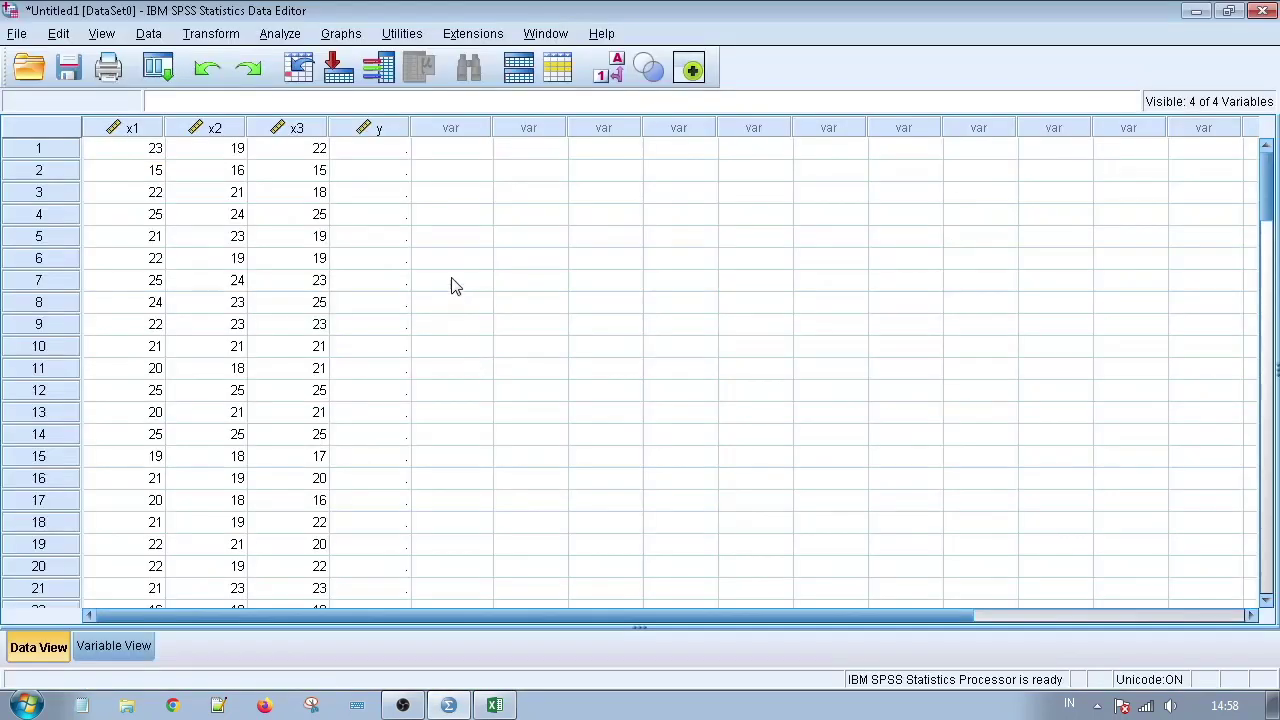
left_click(363, 148)
key("ctrl+v")
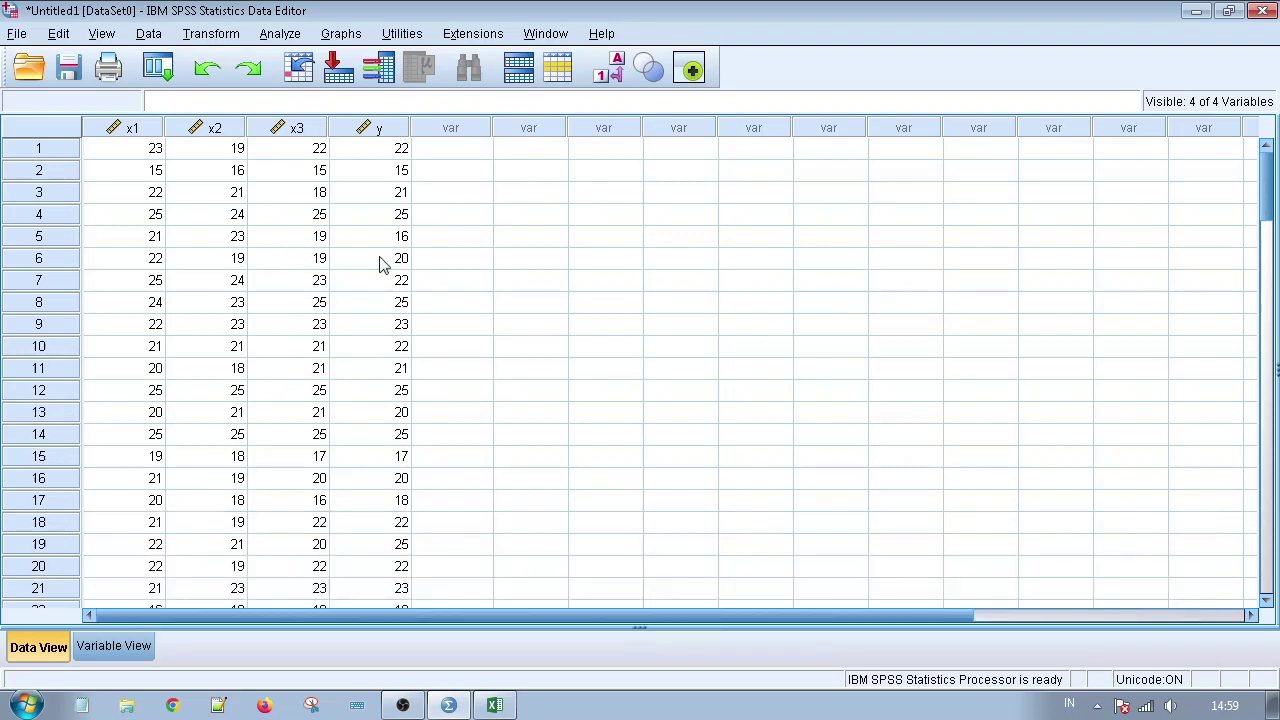
Open a Linear Regression analysis and reset its previous variable settings
left_click(284, 34)
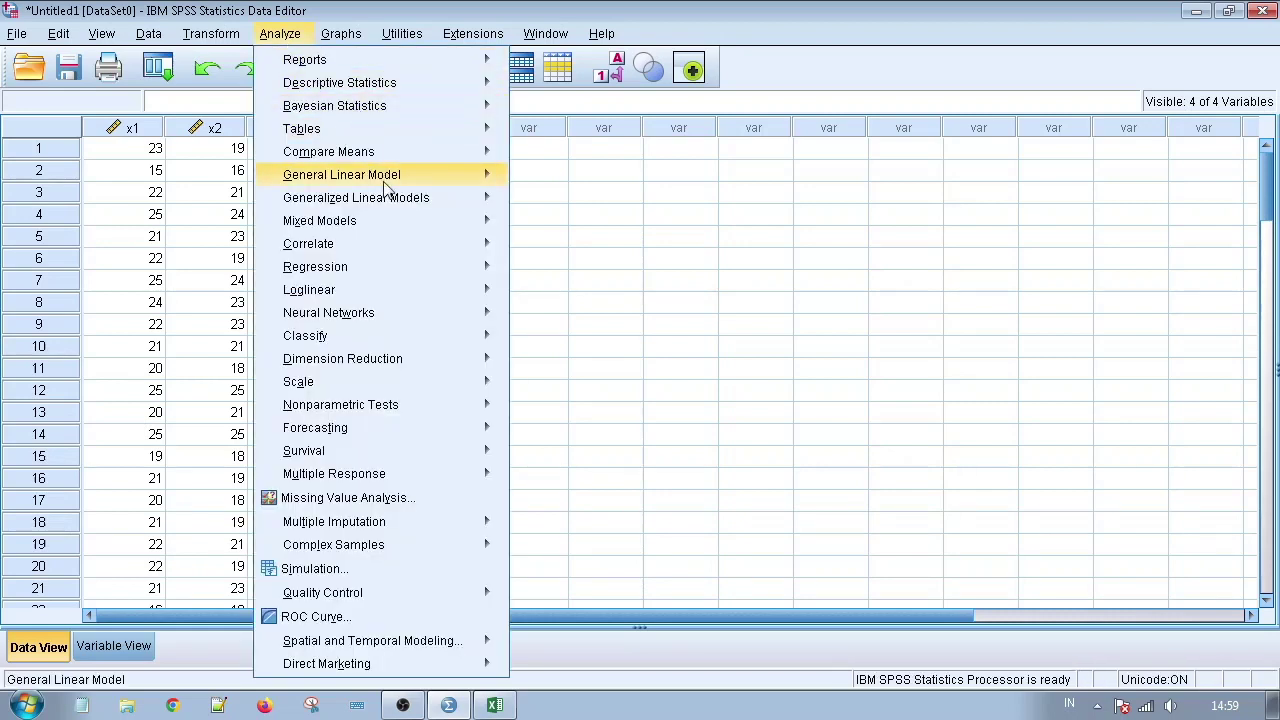
mouse_move(410, 278)
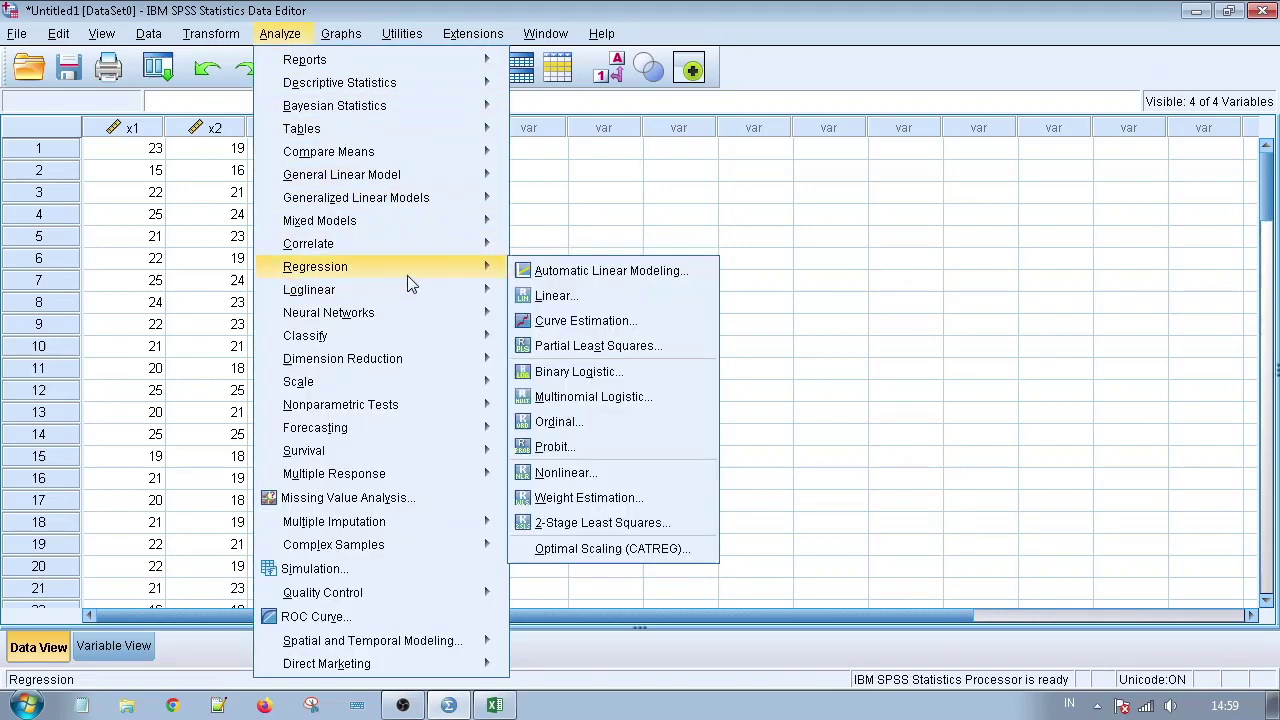
left_click(565, 298)
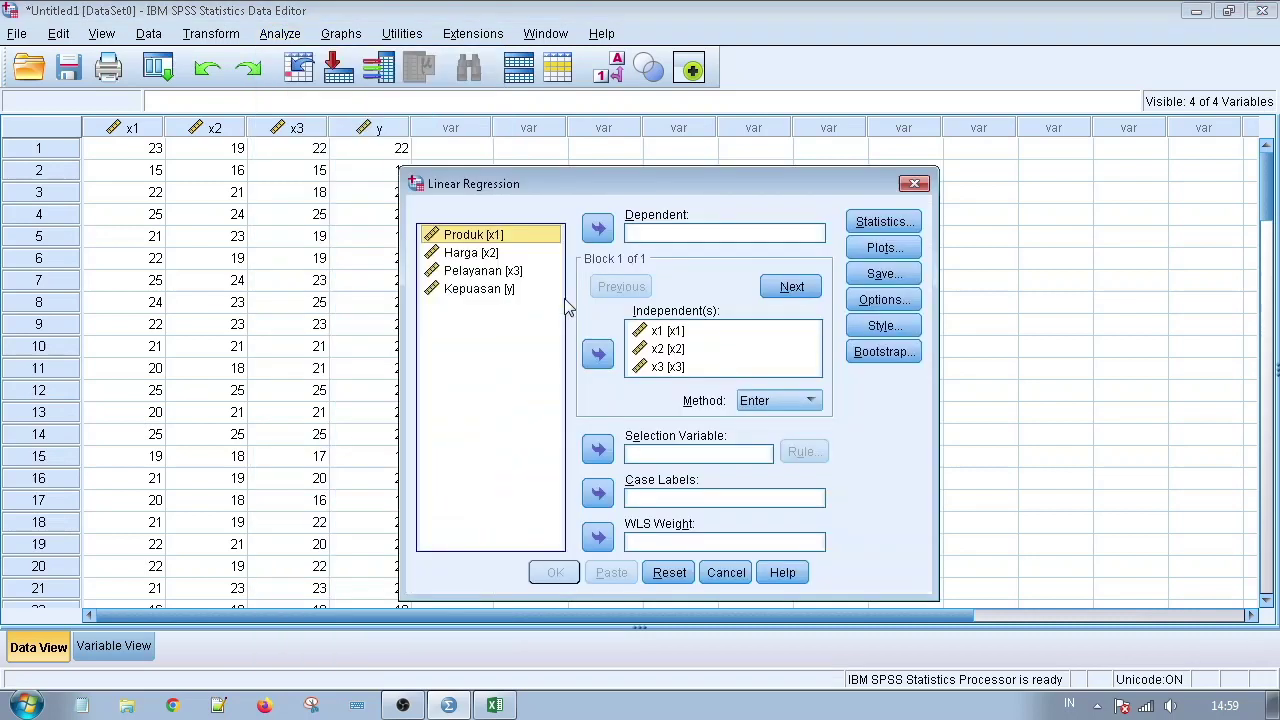
left_click(546, 331)
left_click(679, 580)
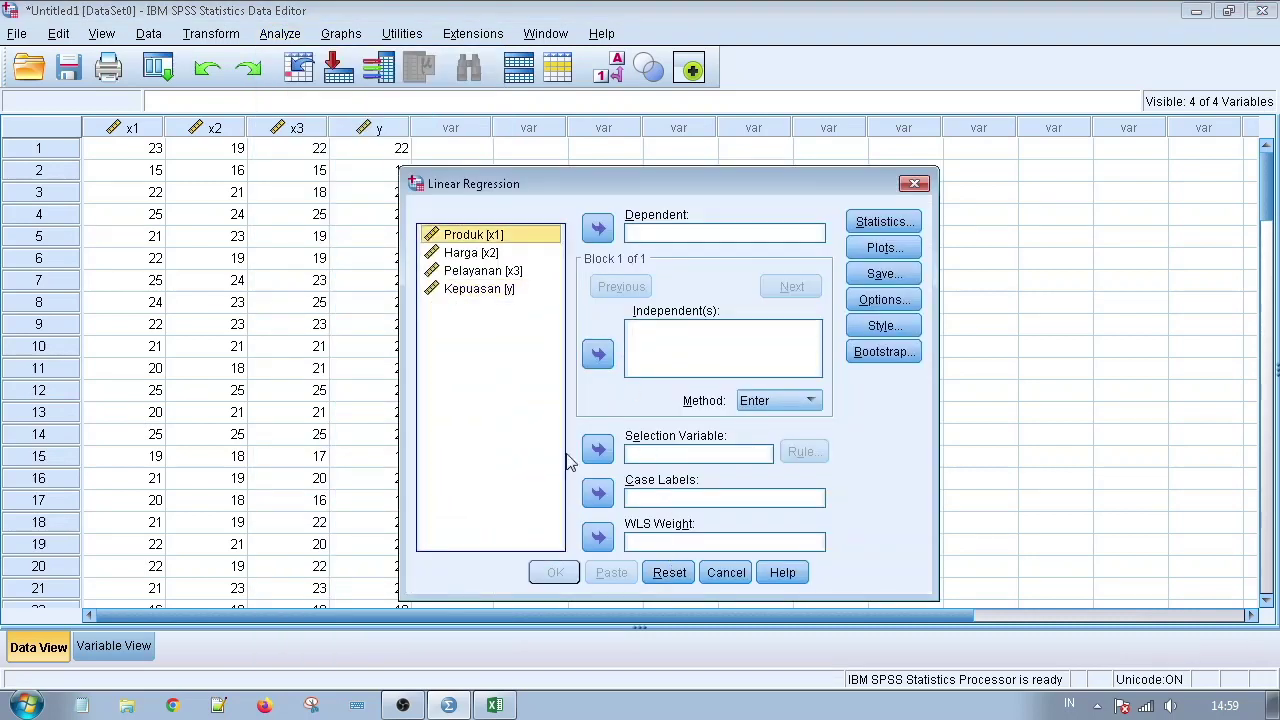
left_click(530, 414)
Assign Produk, Harga and Pelayanan as the independent variables and Kepuasan as the dependent variable of the regression
left_click(481, 240)
left_click(500, 276, "shift")
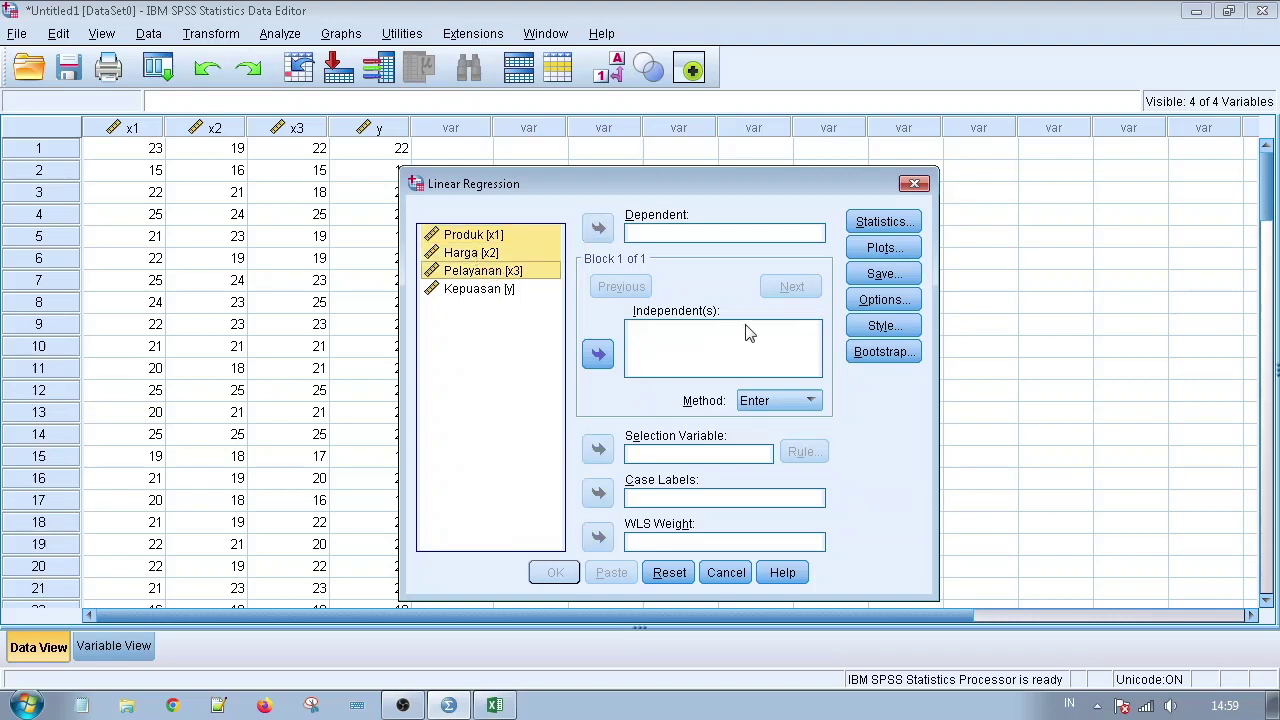
left_click(598, 355)
left_click(498, 292)
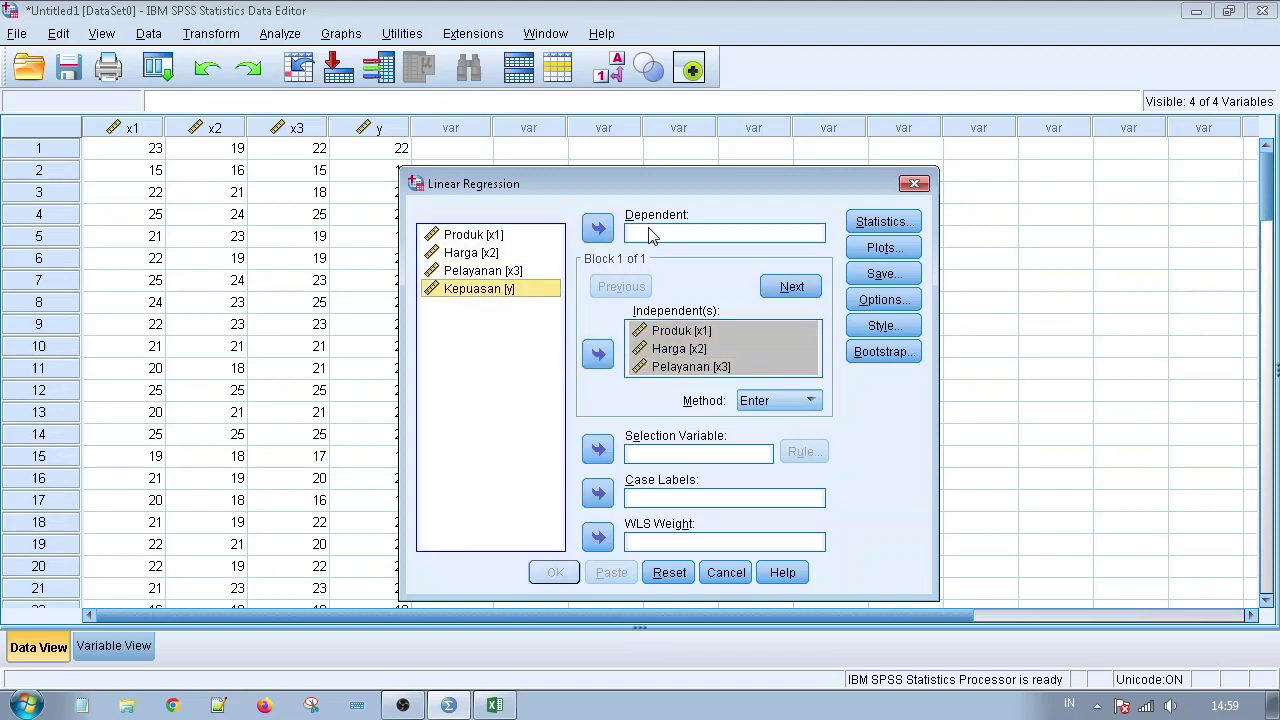
left_click(597, 230)
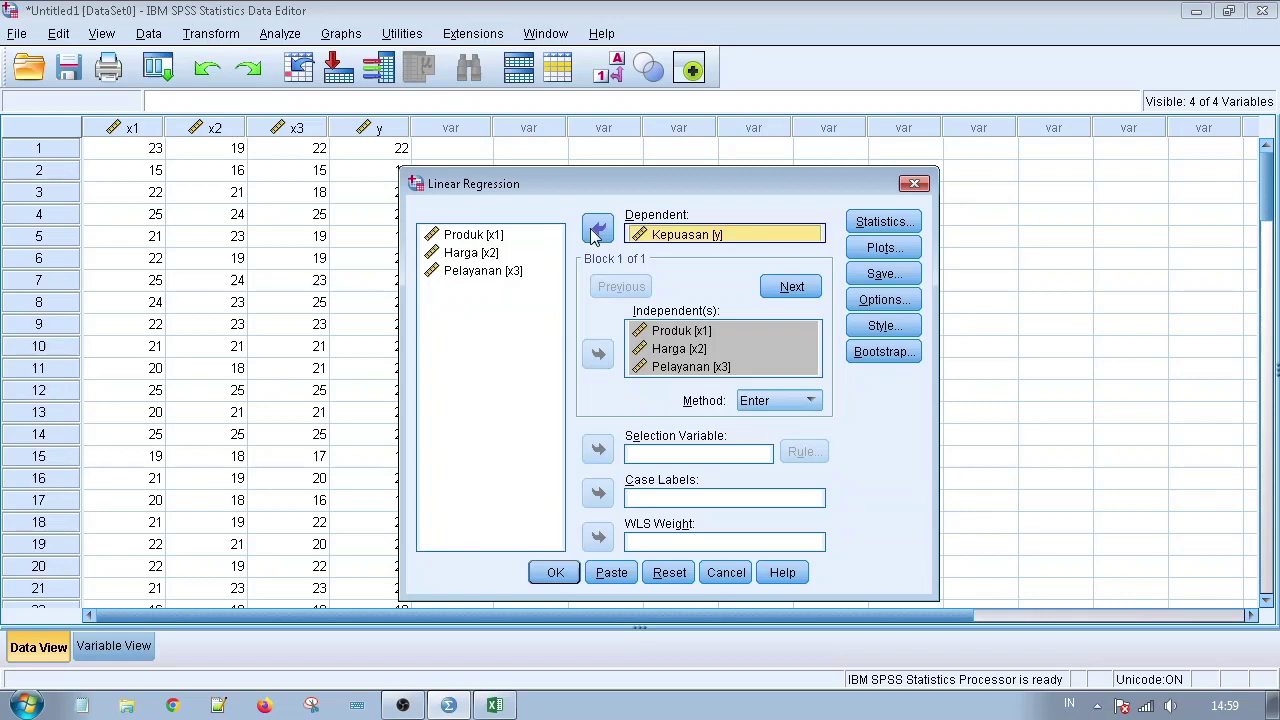
Save the unstandardized residuals as a new variable and run the linear regression
left_click(882, 276)
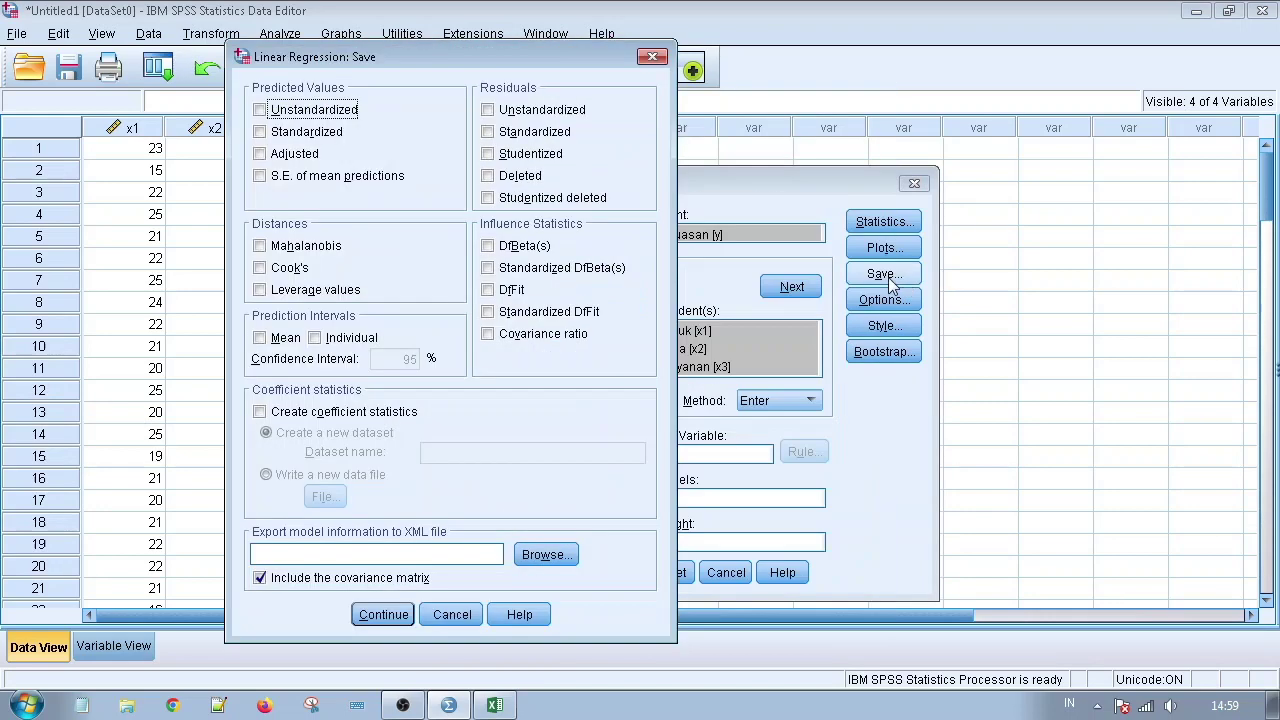
left_click(545, 110)
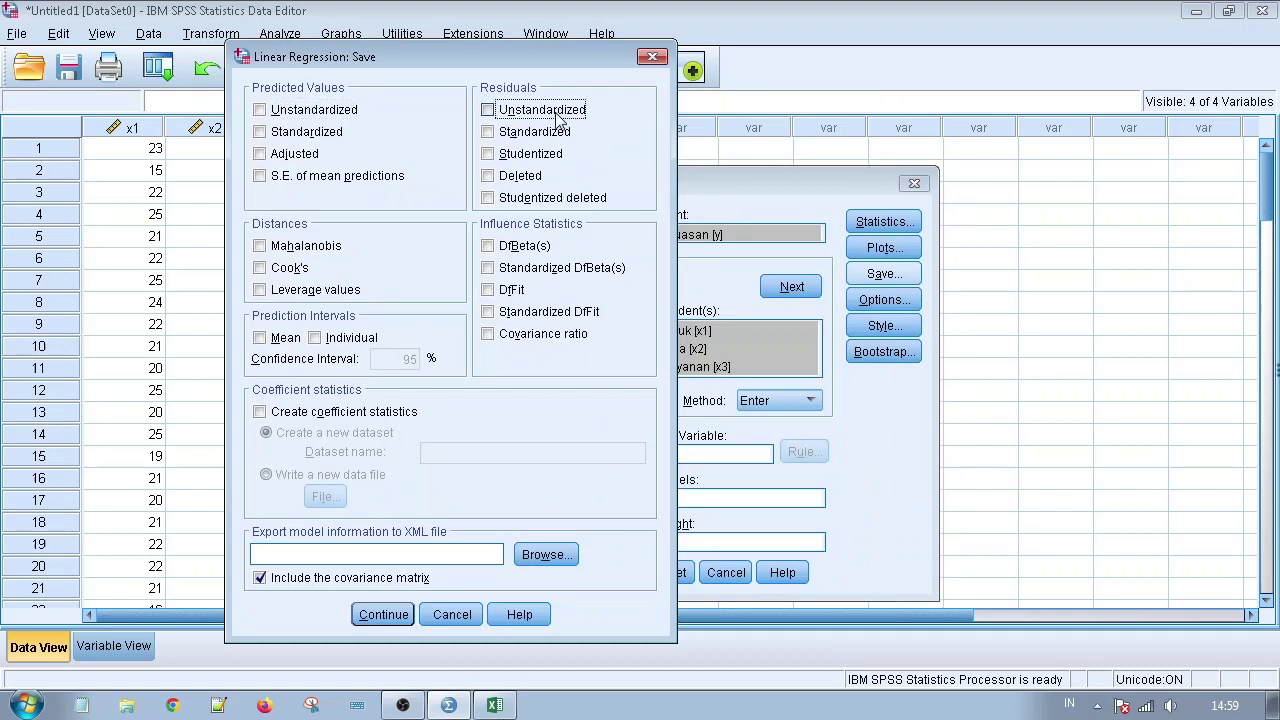
left_click(384, 615)
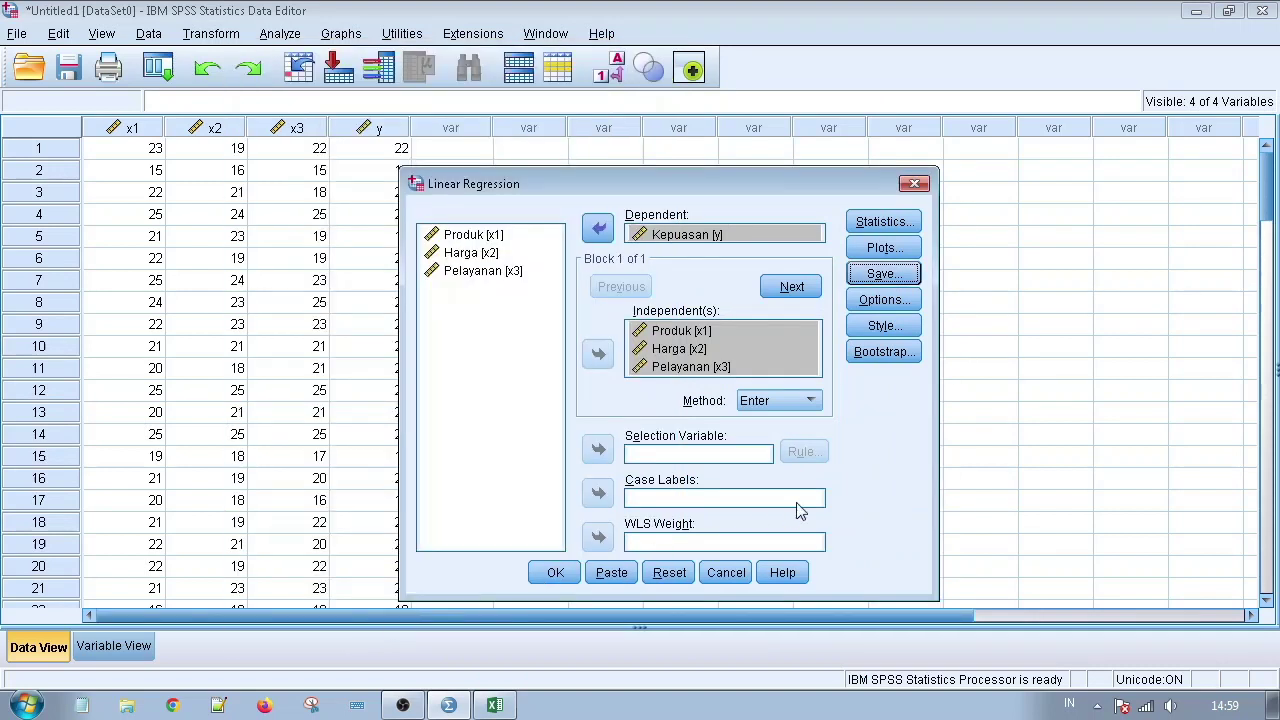
left_click(545, 577)
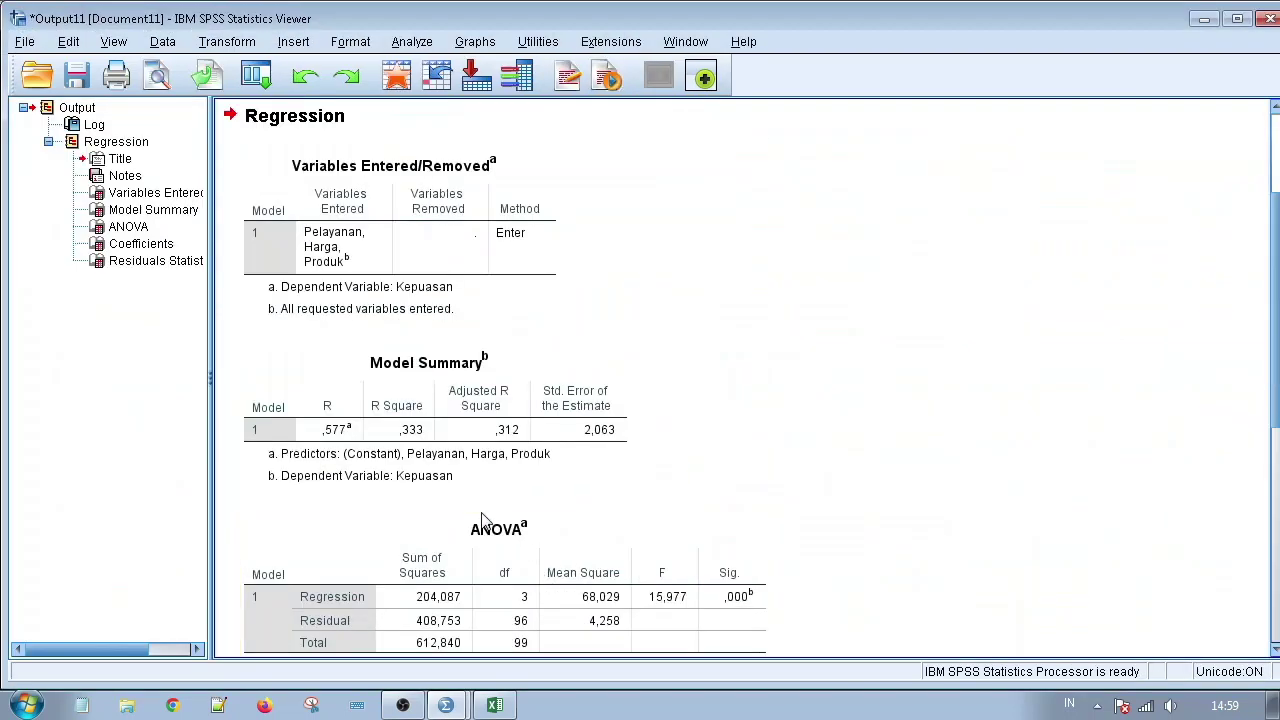
Review the regression output down to the Residuals Statistics table and close the output viewer
scroll(423, 509, "down", 5)
scroll(508, 485, "down", 3)
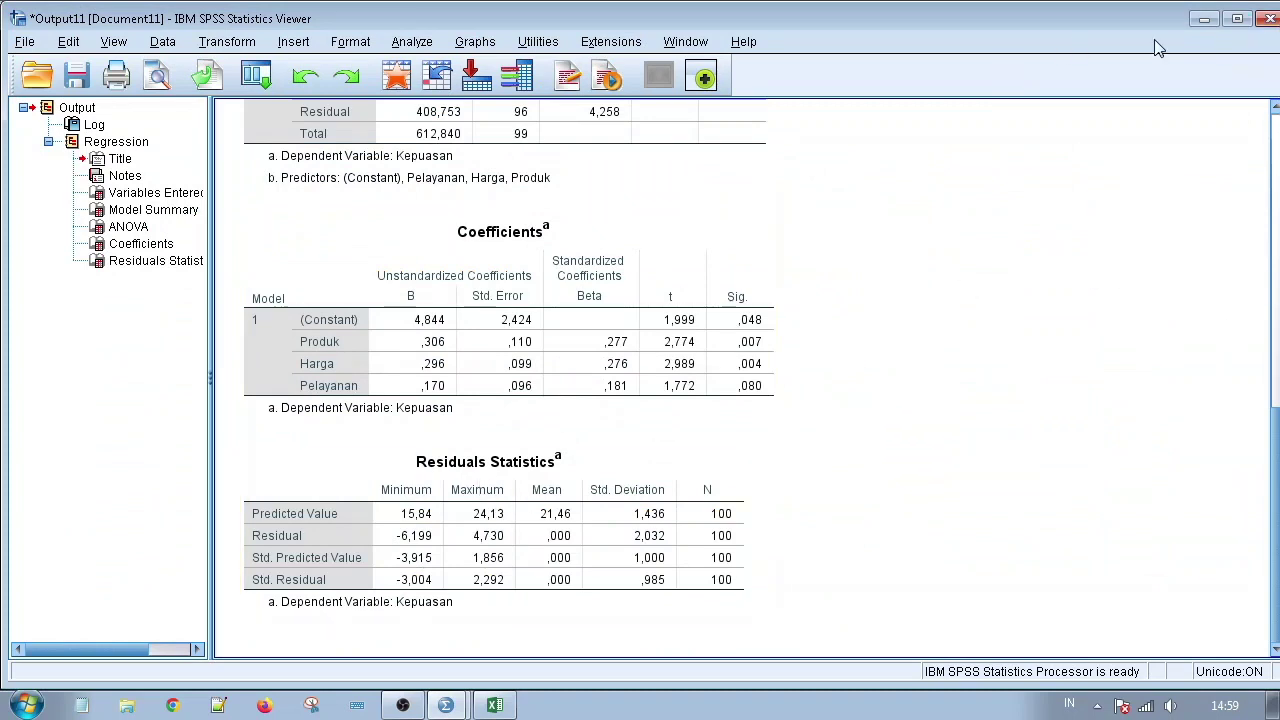
left_click(1272, 18)
left_click(655, 382)
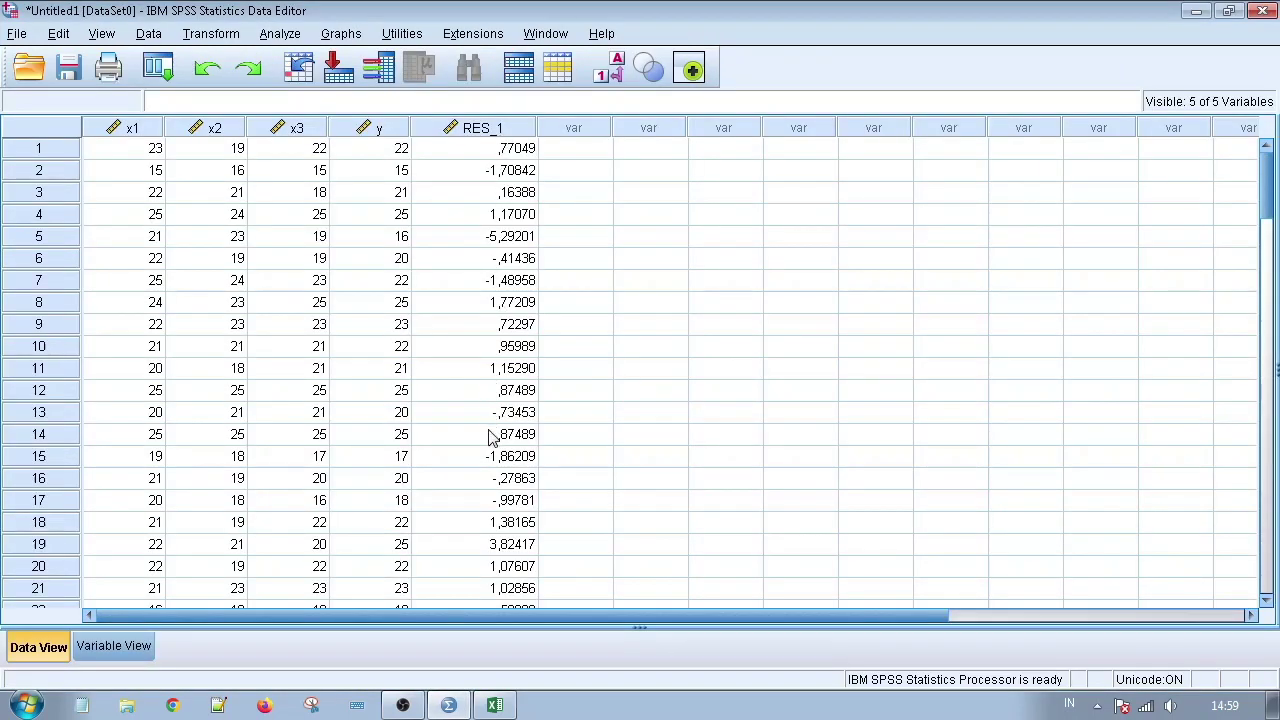
Open the legacy nonparametric One-Sample Kolmogorov-Smirnov test for the dataset that contains the saved residuals
mouse_move(480, 138)
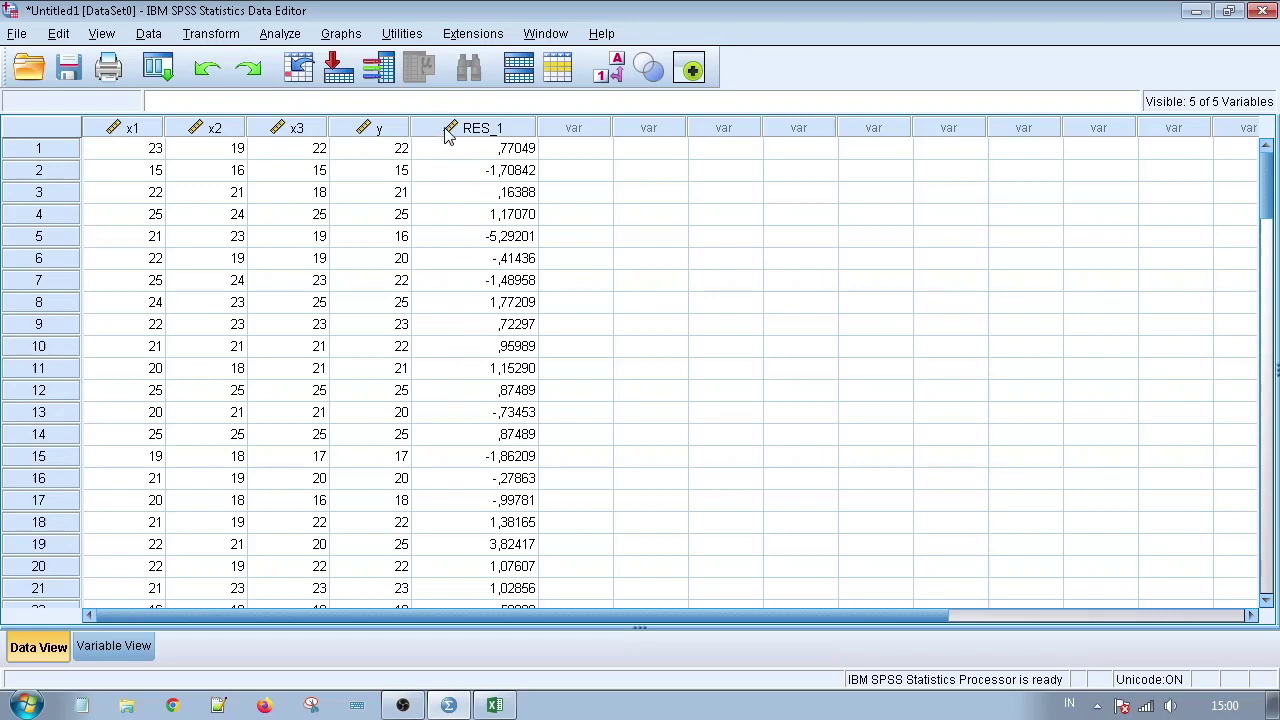
left_click(288, 38)
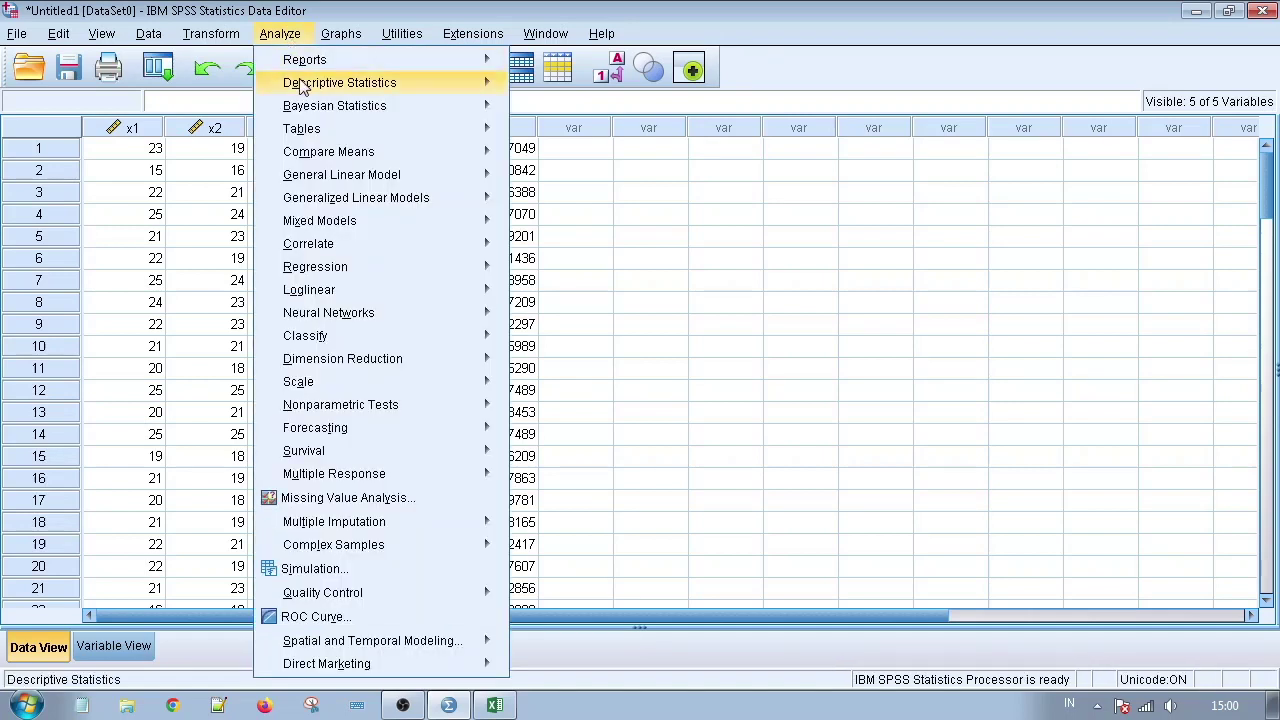
mouse_move(428, 415)
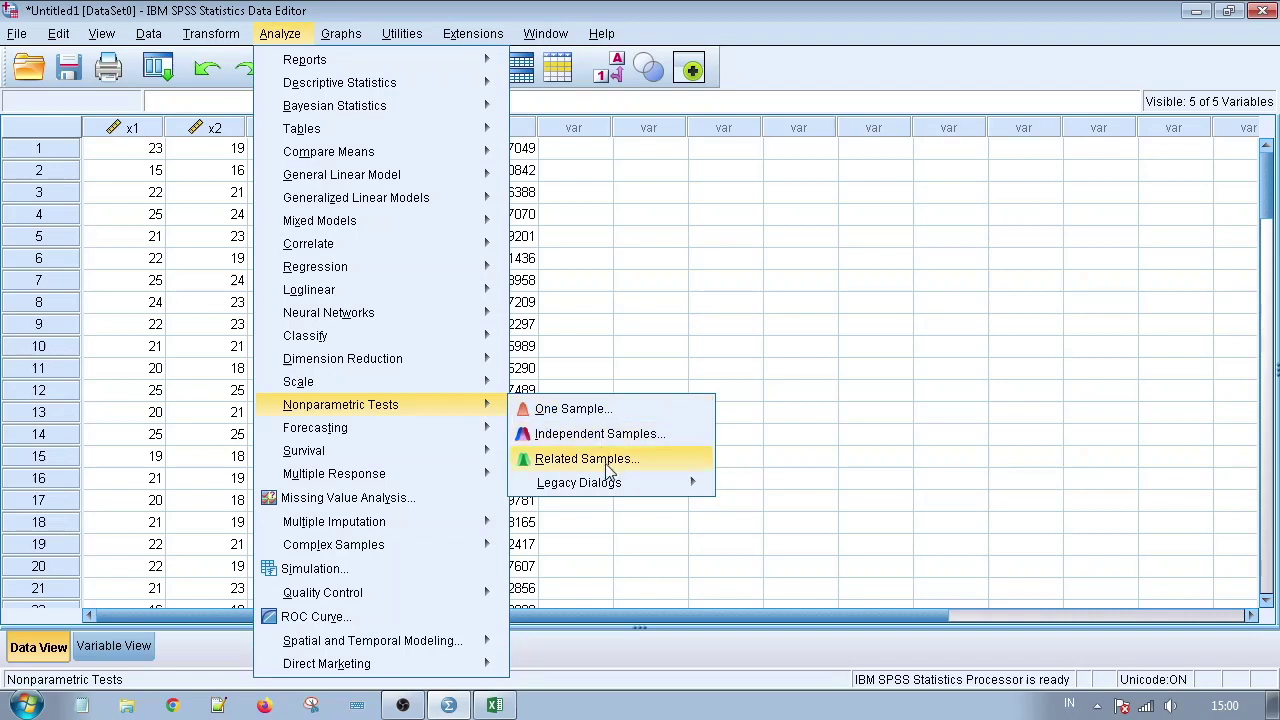
mouse_move(651, 498)
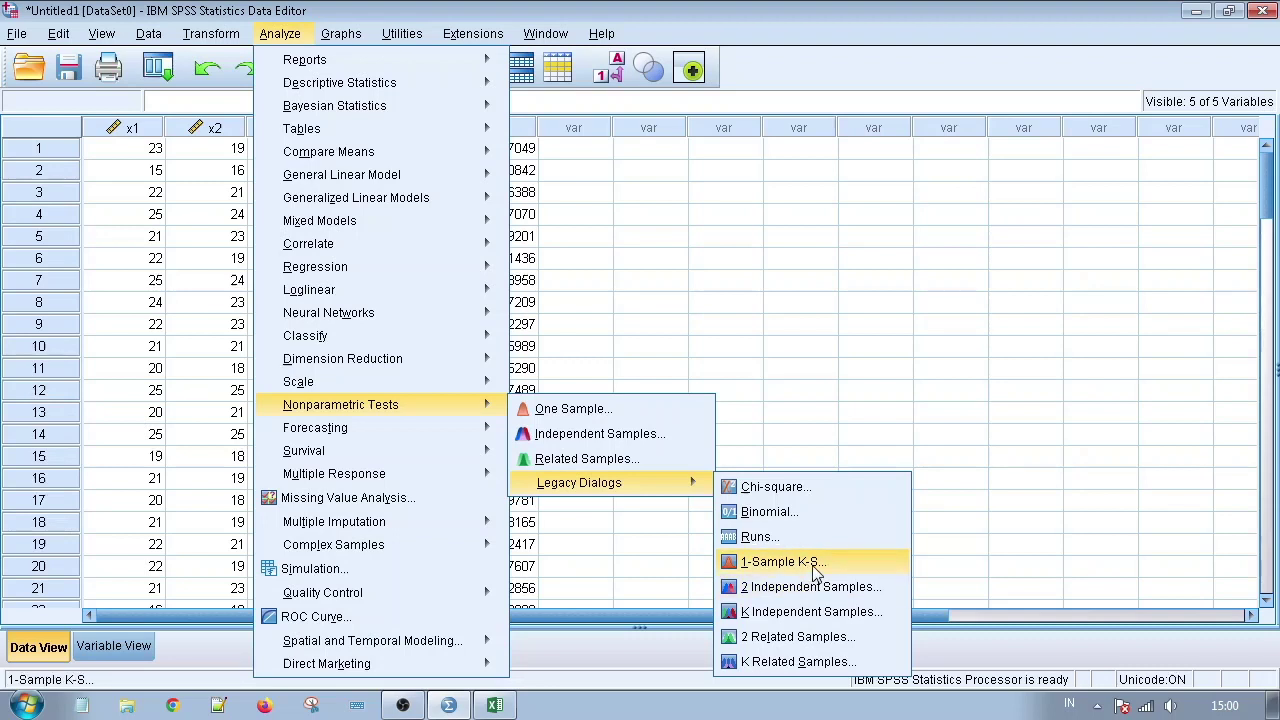
left_click(780, 562)
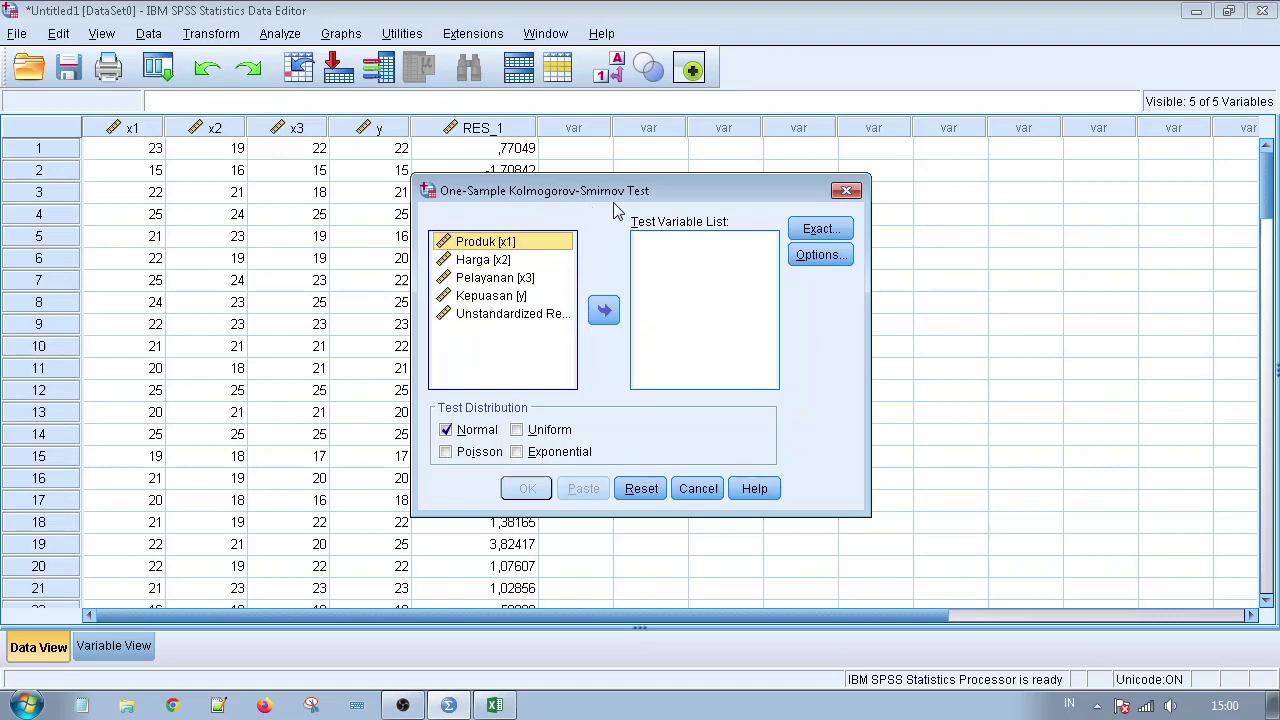
Run the Kolmogorov-Smirnov test on the Unstandardized Residual variable against the Normal distribution
left_click(508, 314)
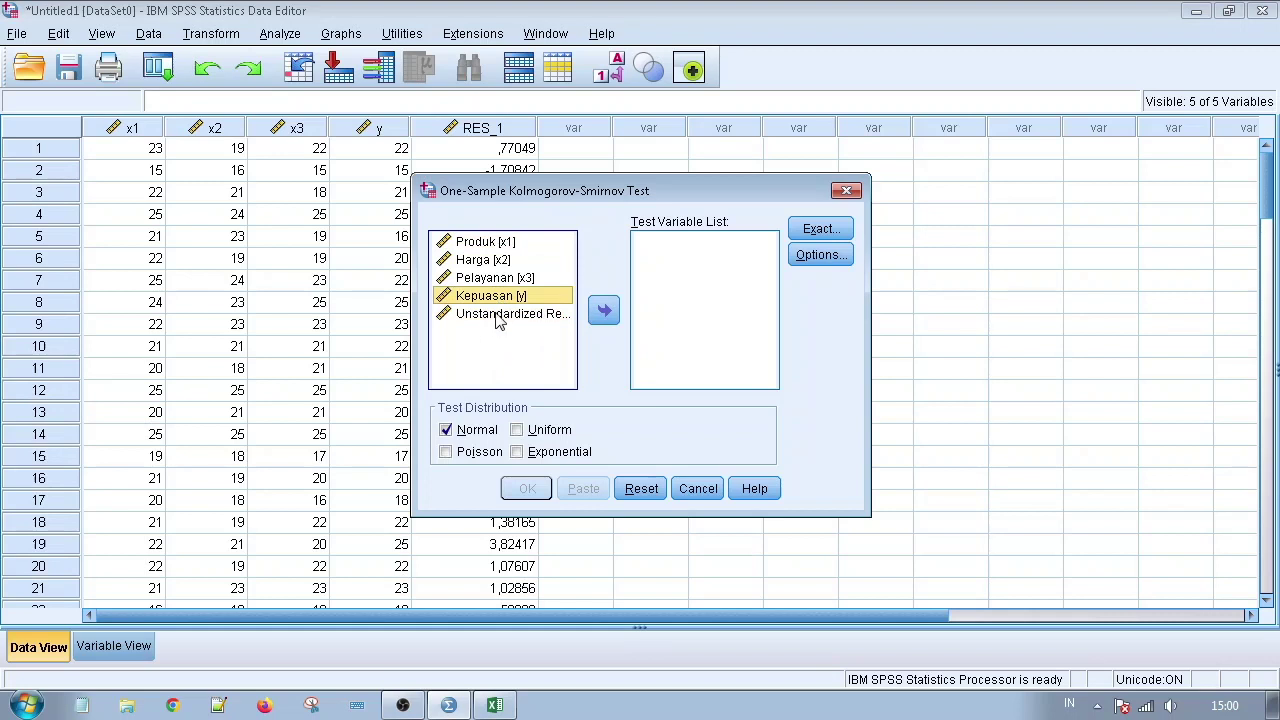
left_click(500, 314)
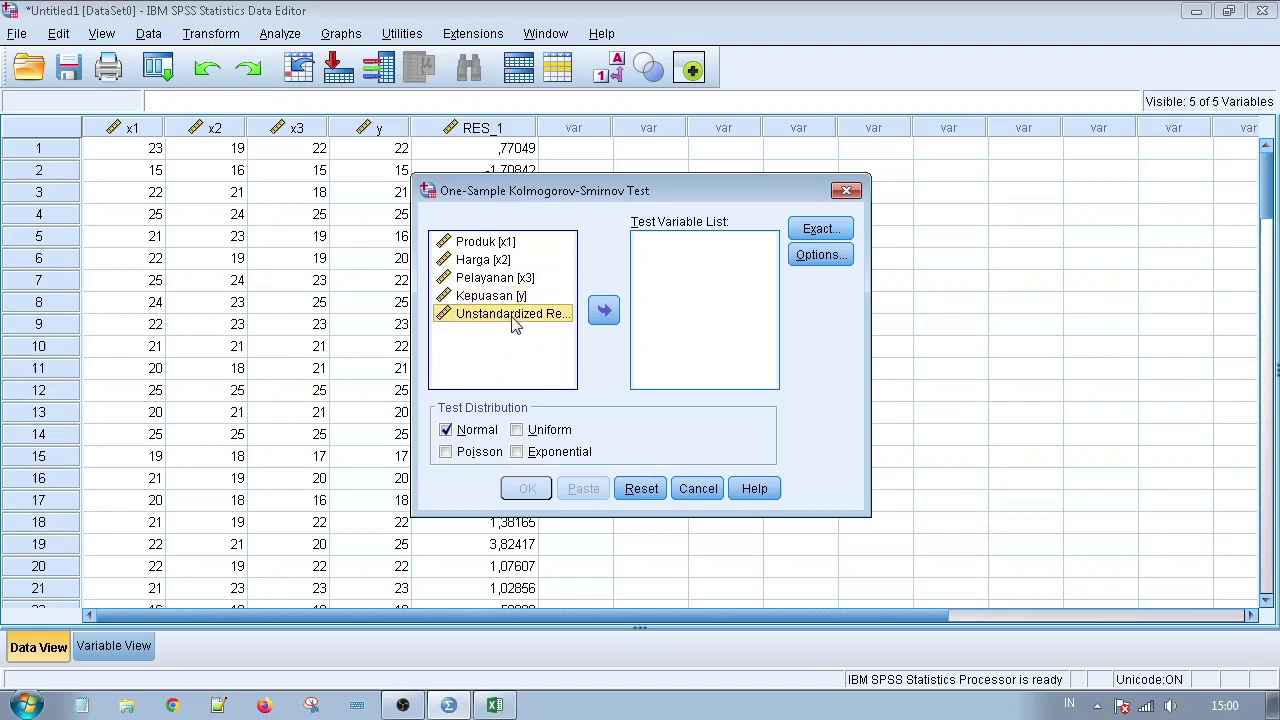
left_click(604, 312)
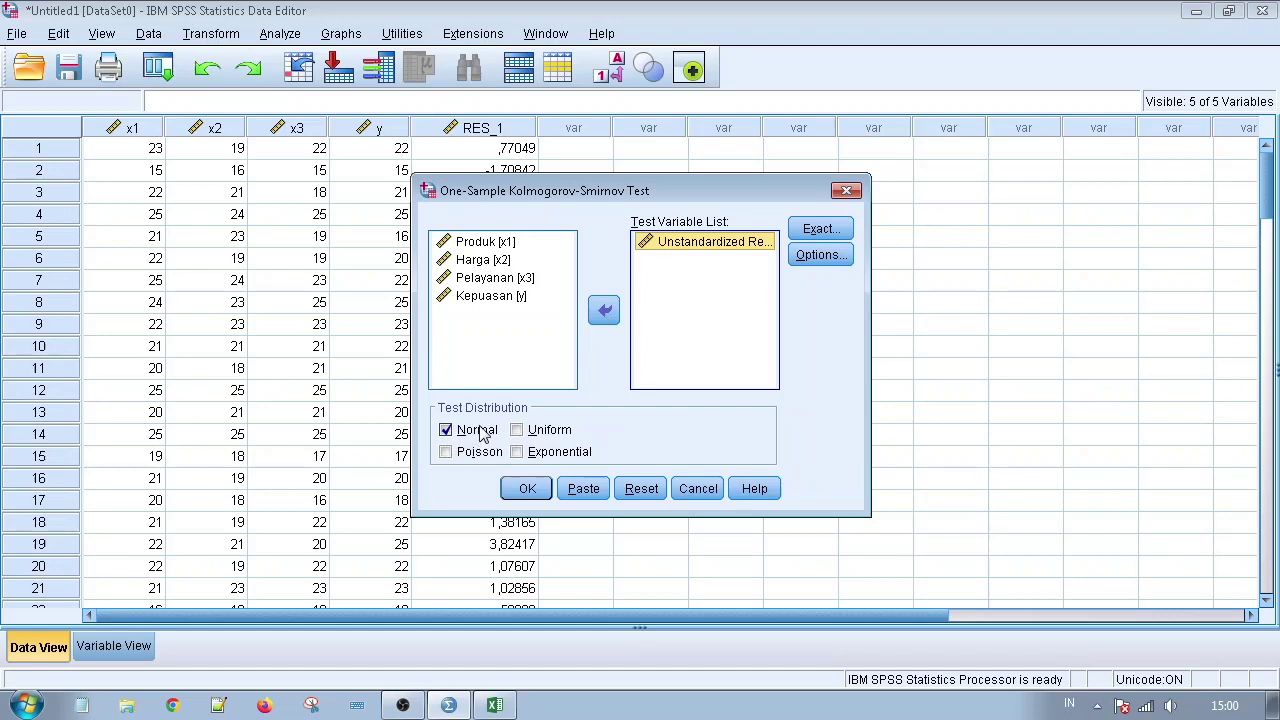
left_click(519, 489)
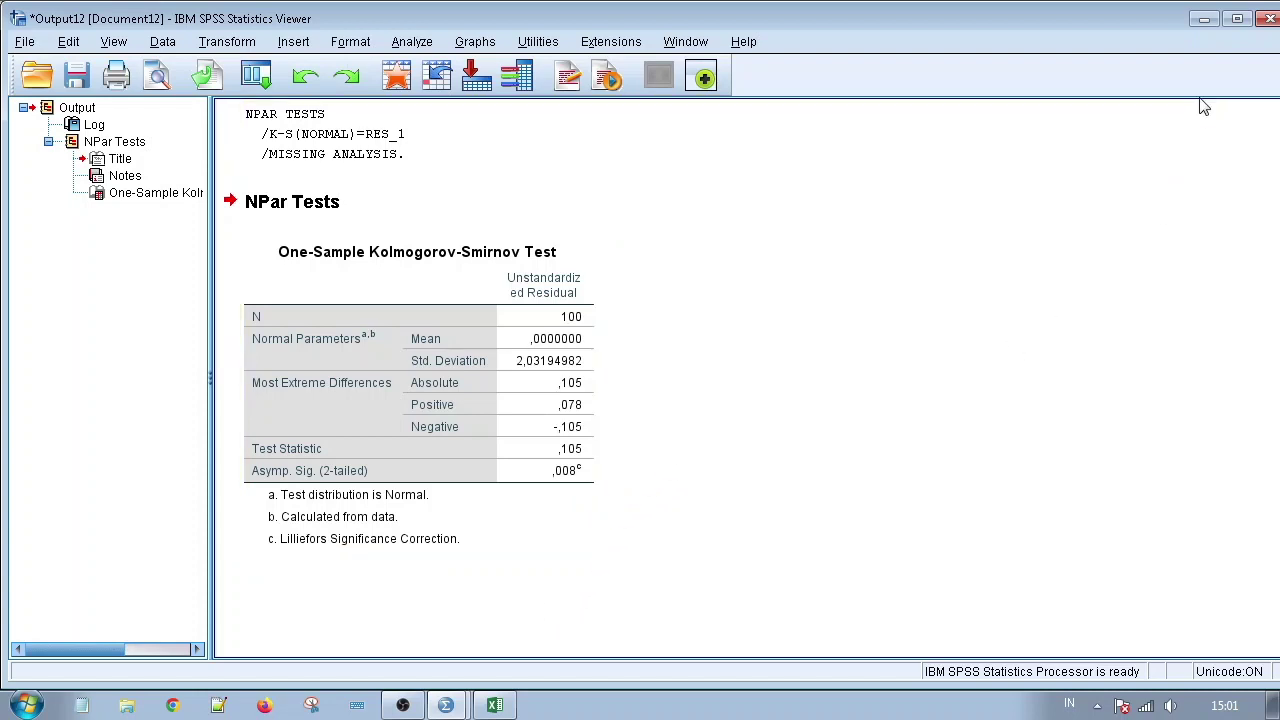
Close the test output without saving it and switch to the Distribusi Data workbook in Excel
left_click(1270, 18)
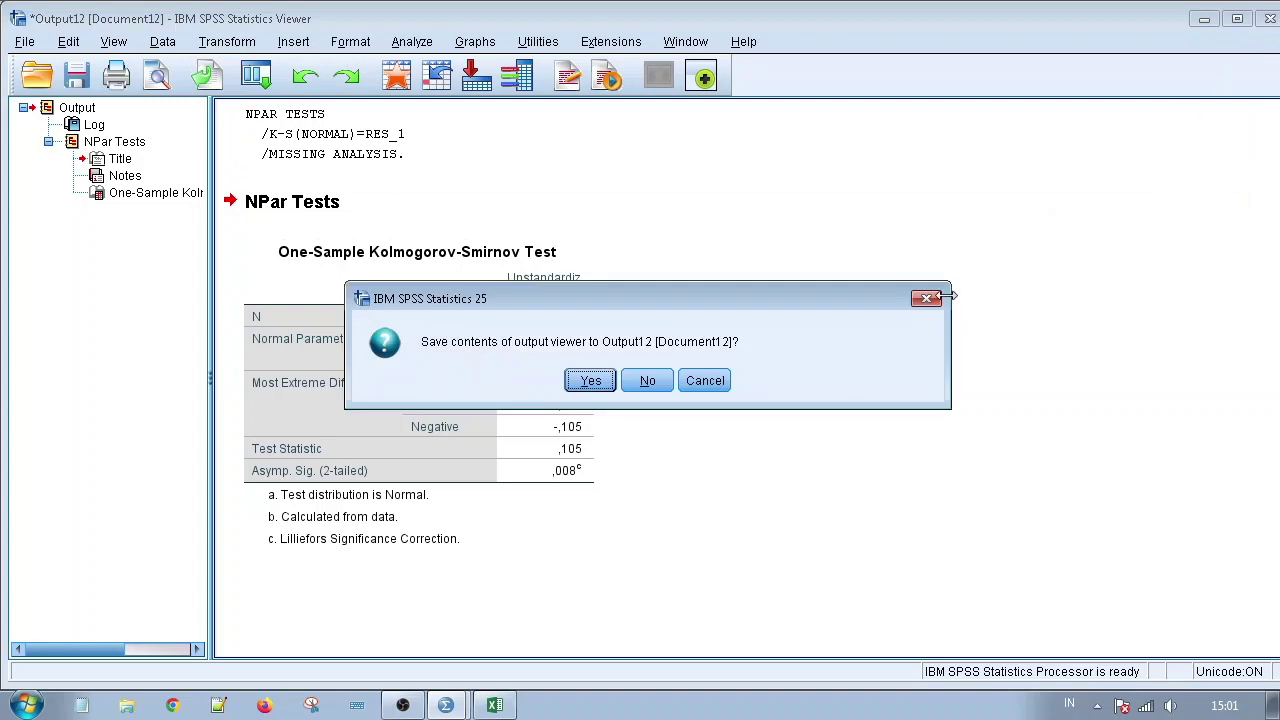
left_click(650, 384)
left_click(494, 705)
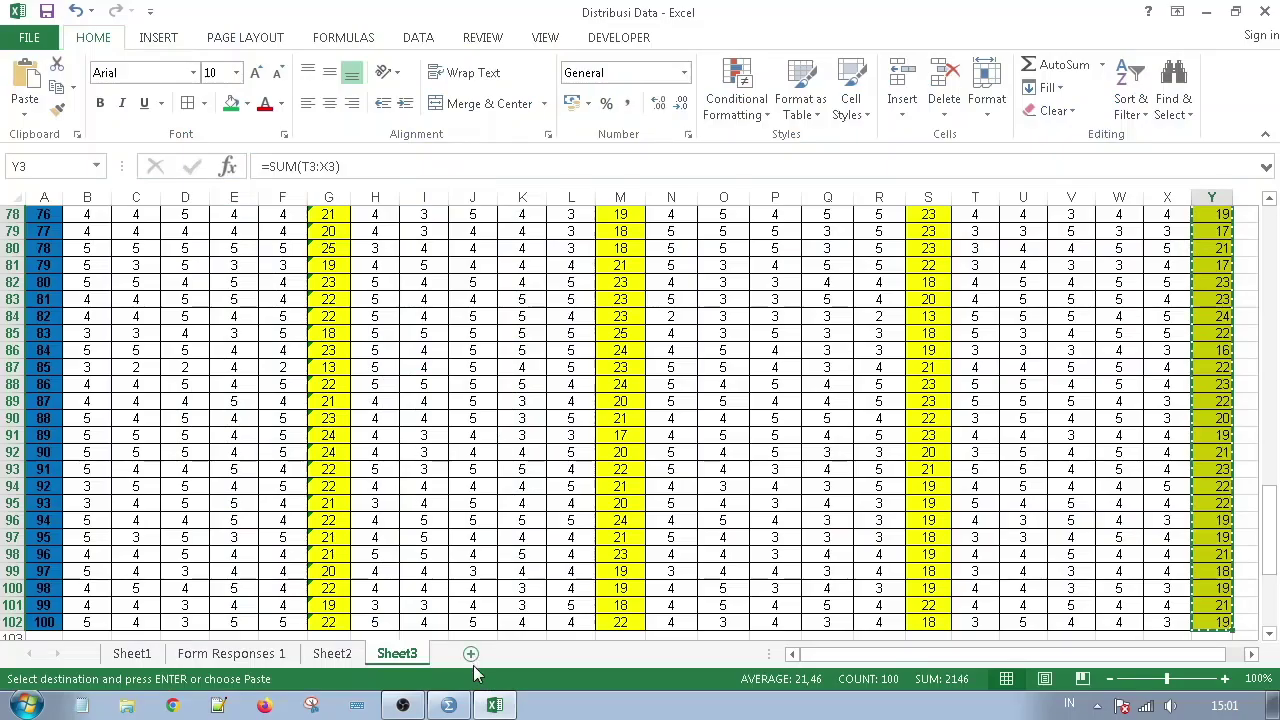
Examine the average in G109 and the reference values in E112:I112 below the questionnaire table on Sheet3
scroll(449, 534, "down", 10)
scroll(443, 551, "up", 3)
left_click(423, 556)
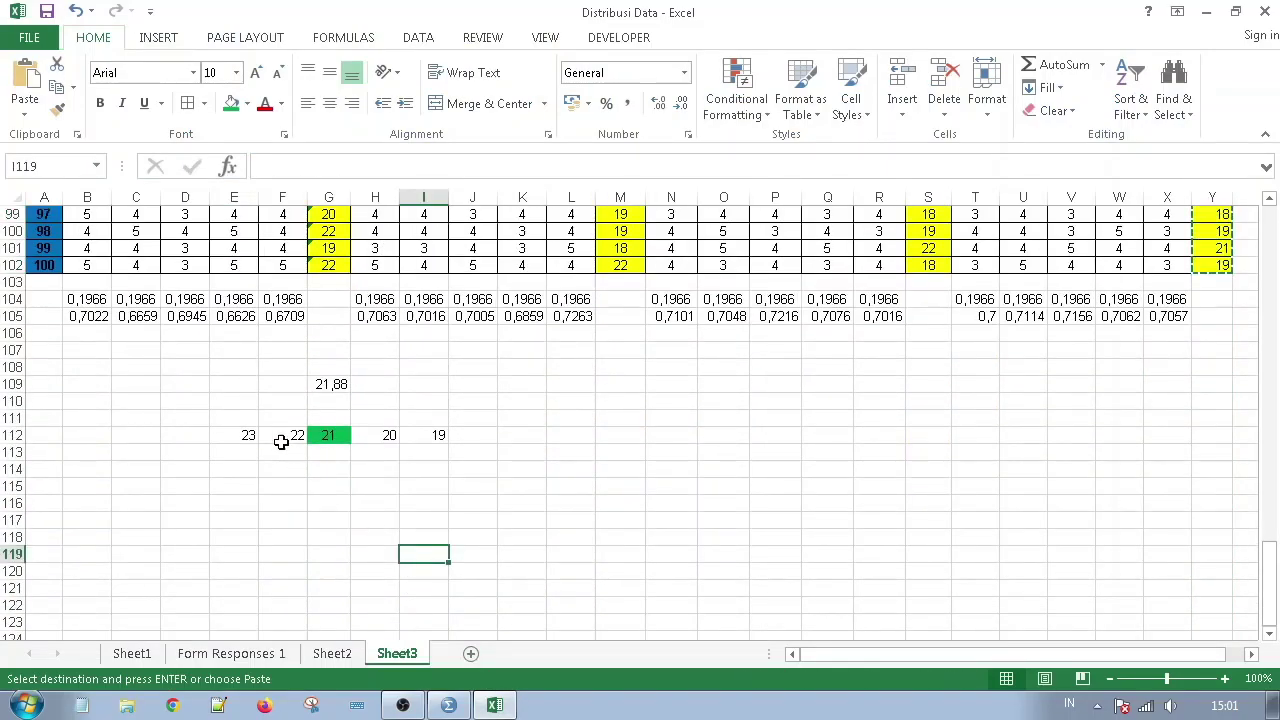
left_click_drag(237, 432, 432, 430)
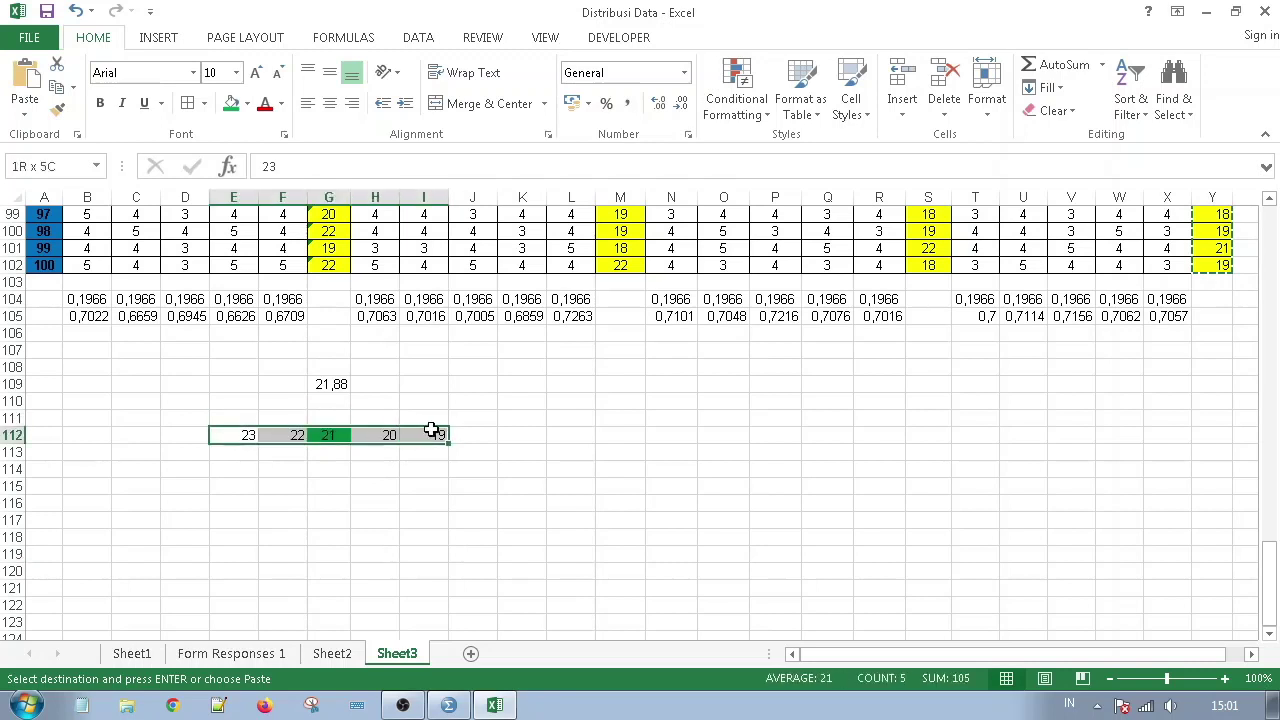
left_click(466, 486)
left_click(437, 434)
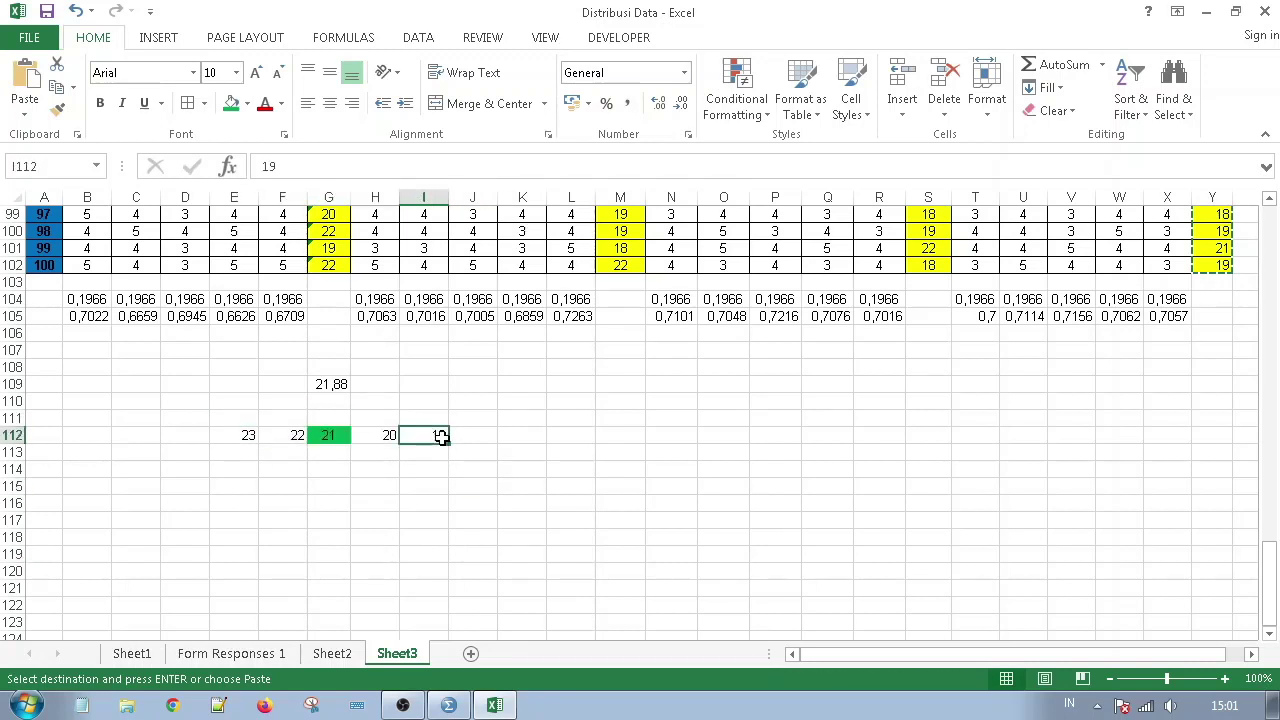
left_click(250, 437)
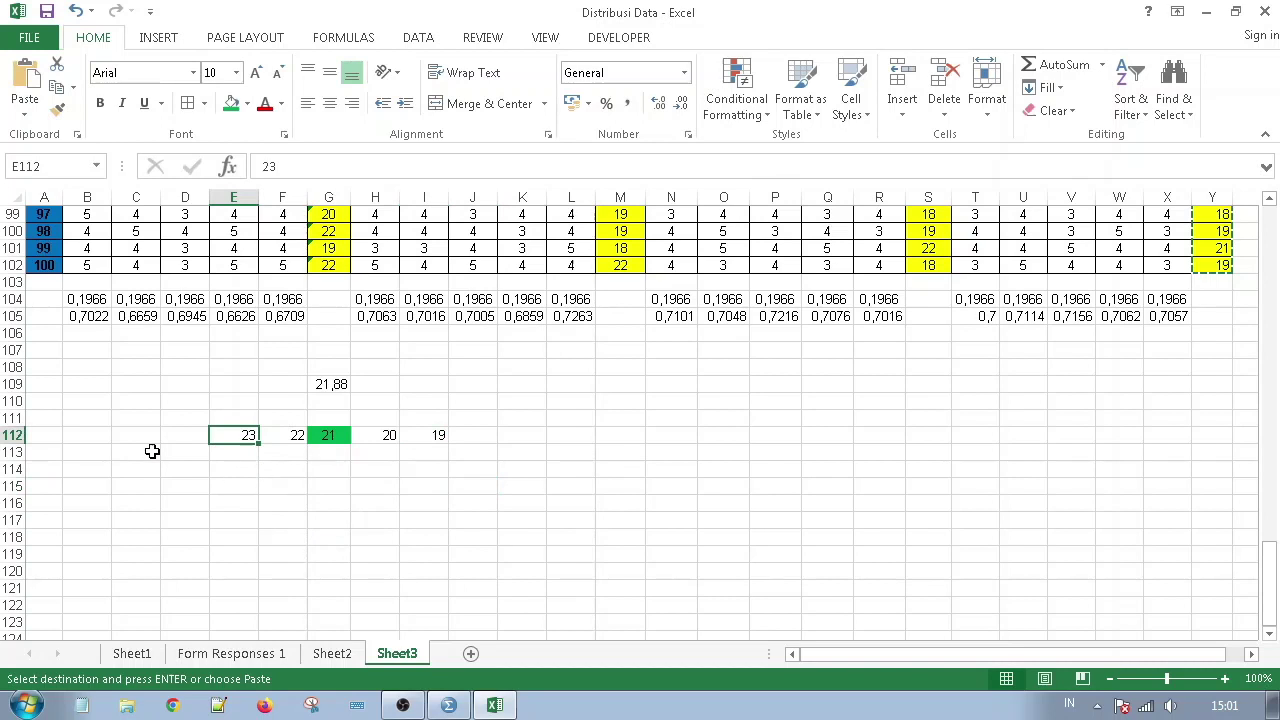
left_click(279, 522)
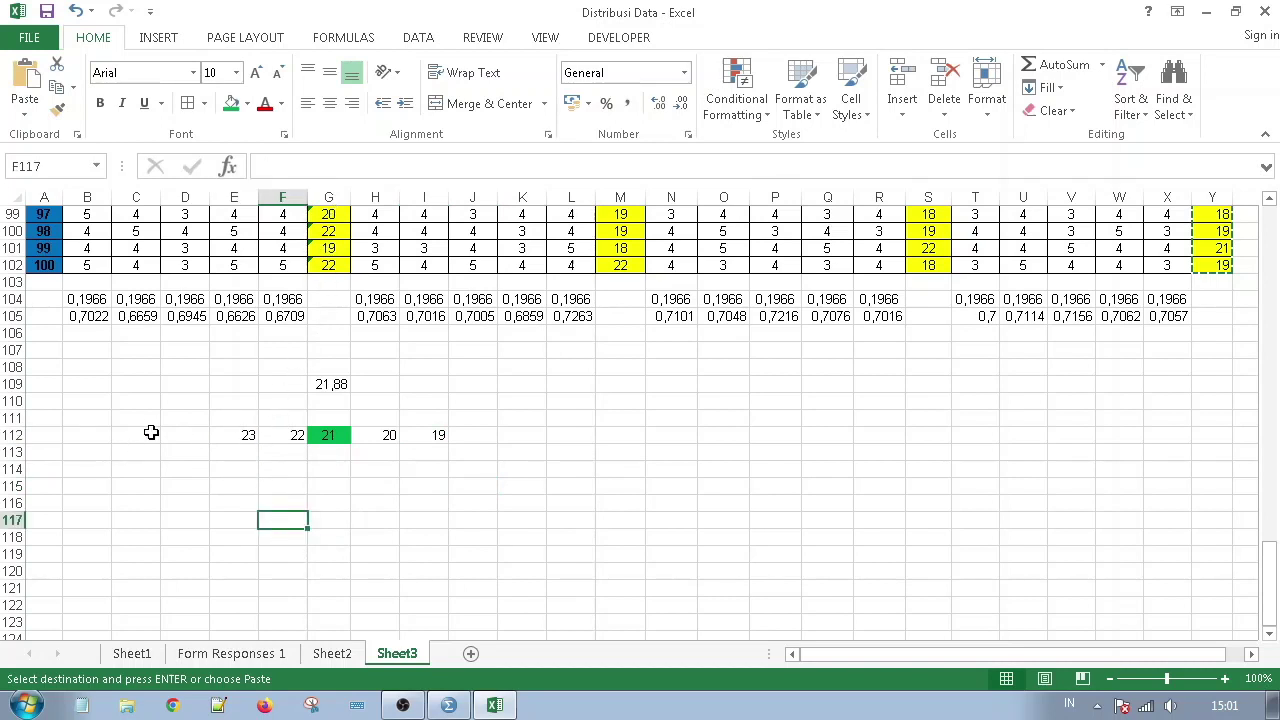
left_click(458, 519)
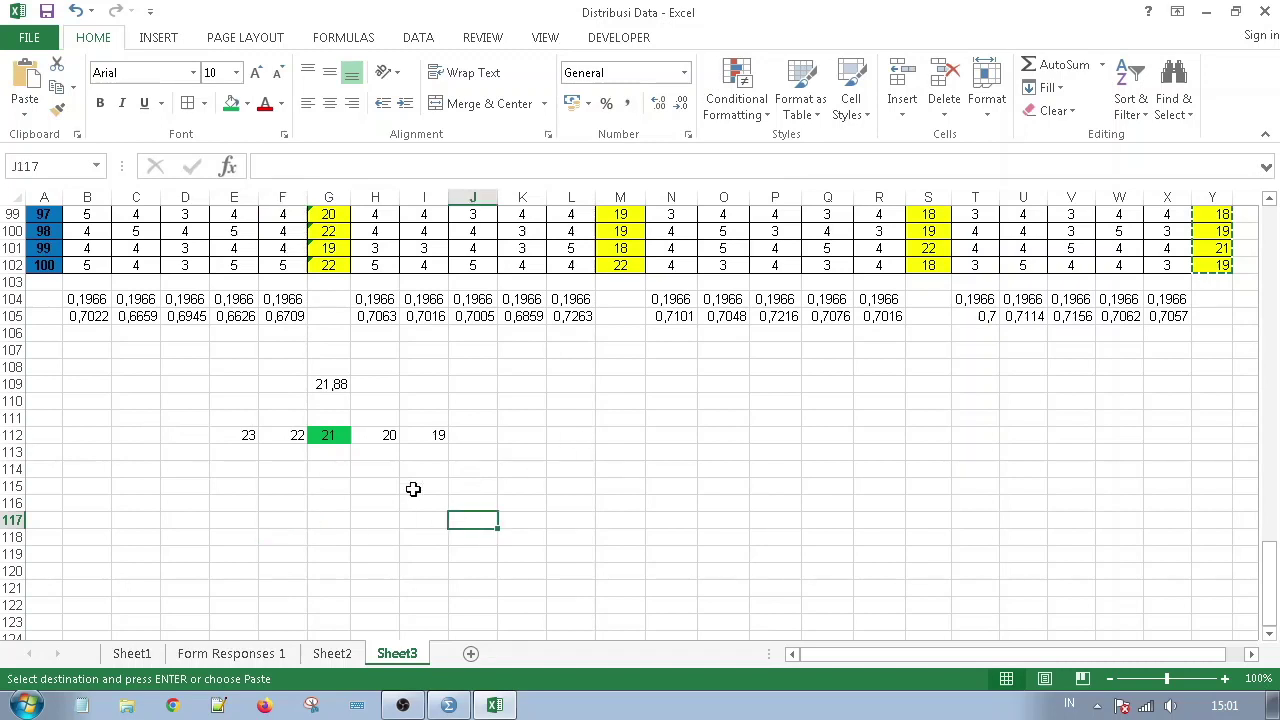
Compare the column G totals of the last respondents with the reference values in row 112 to find outliers
scroll(388, 503, "up", 2)
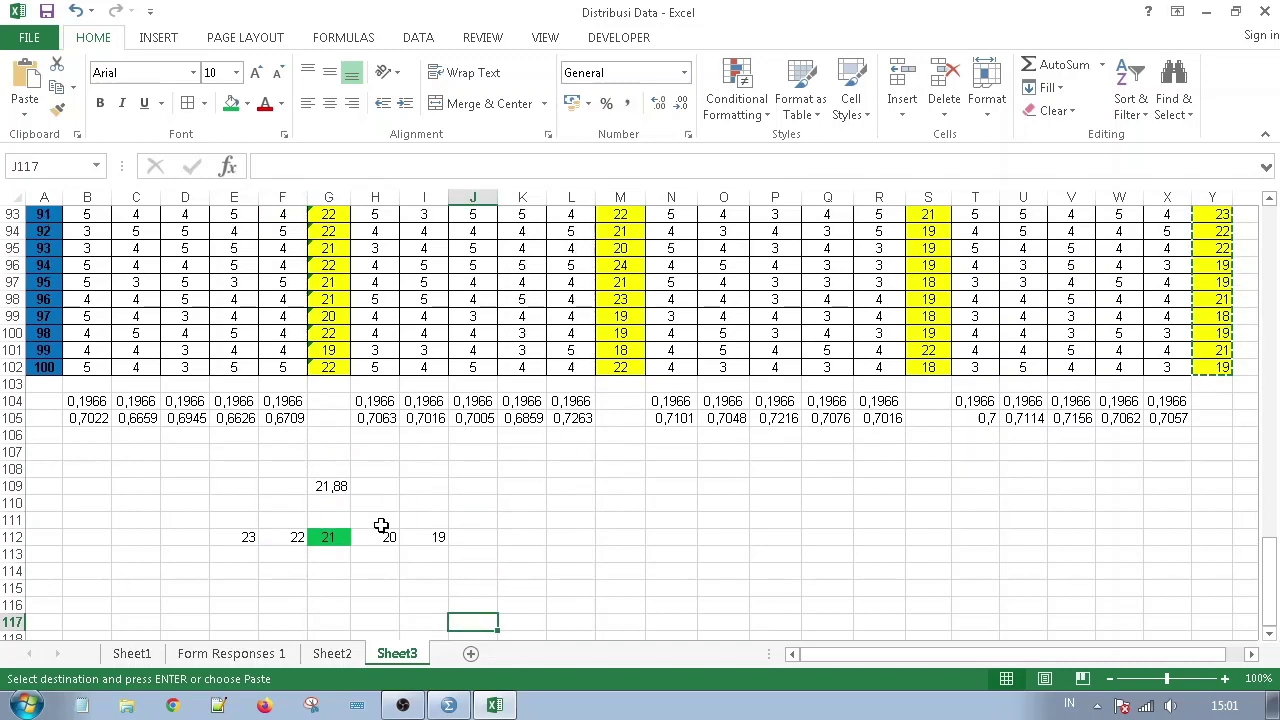
left_click(217, 487)
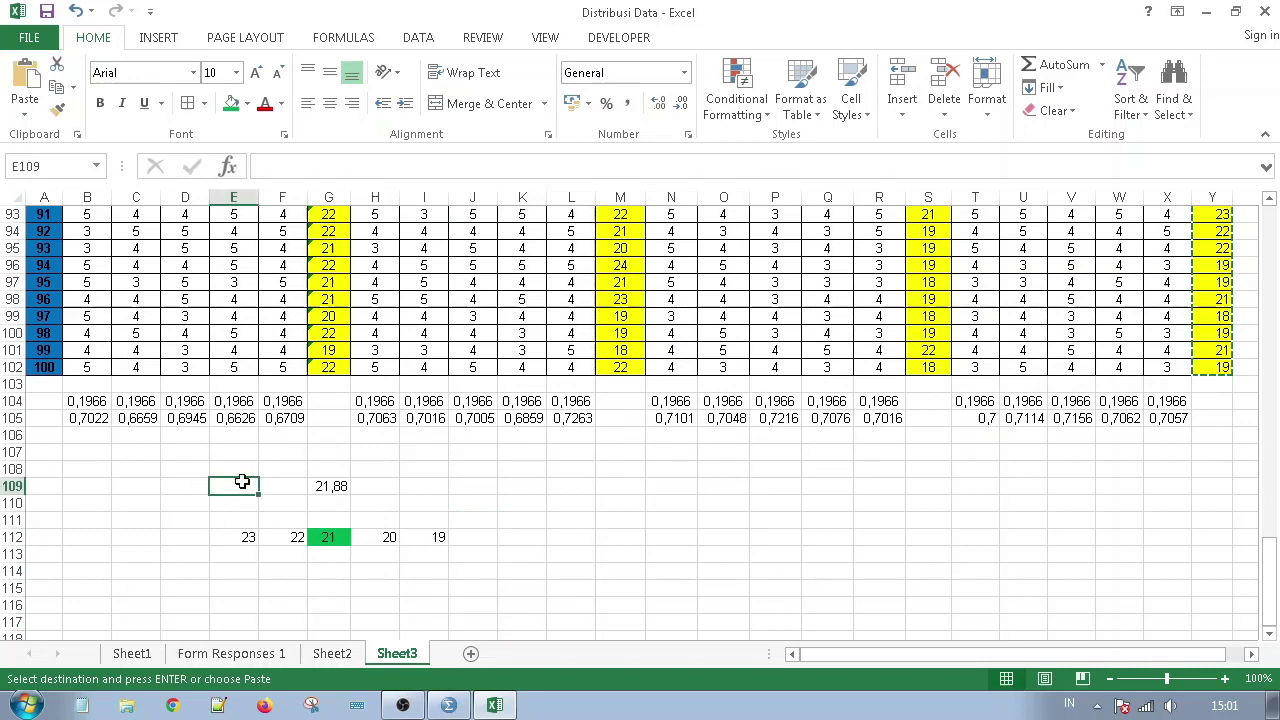
scroll(228, 500, "up", 1)
scroll(228, 500, "up", 2)
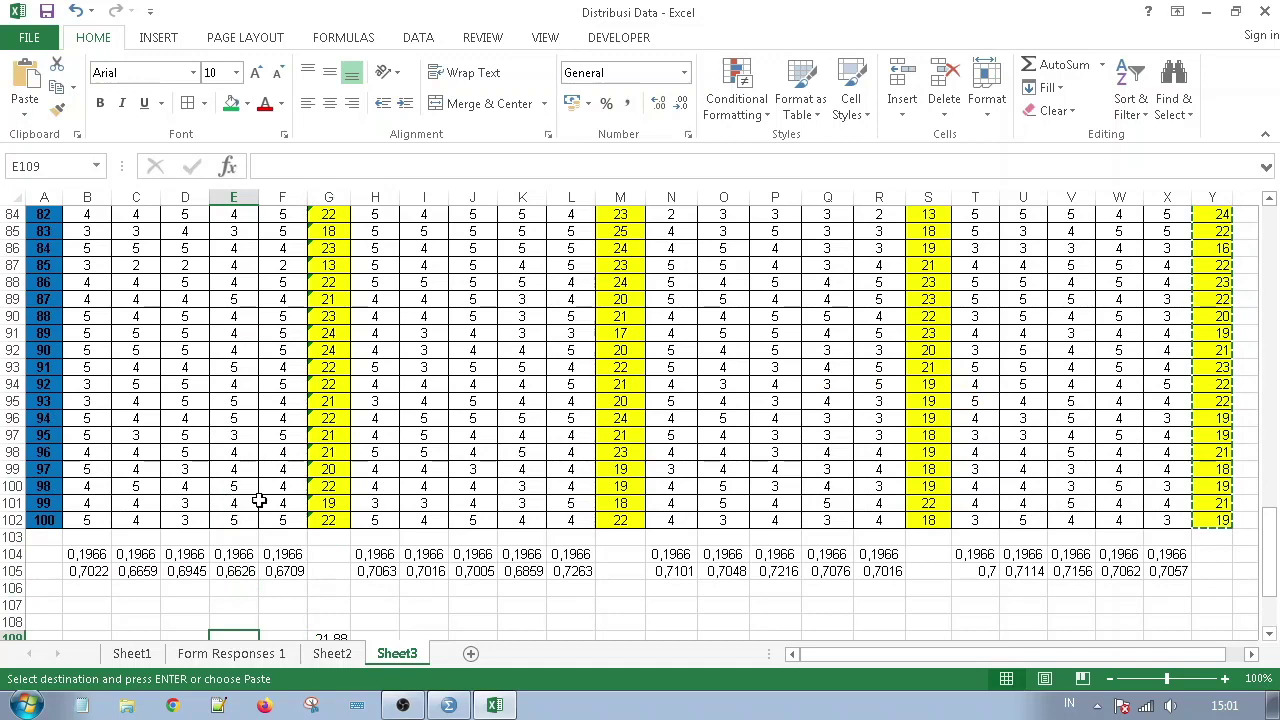
scroll(287, 473, "down", 1)
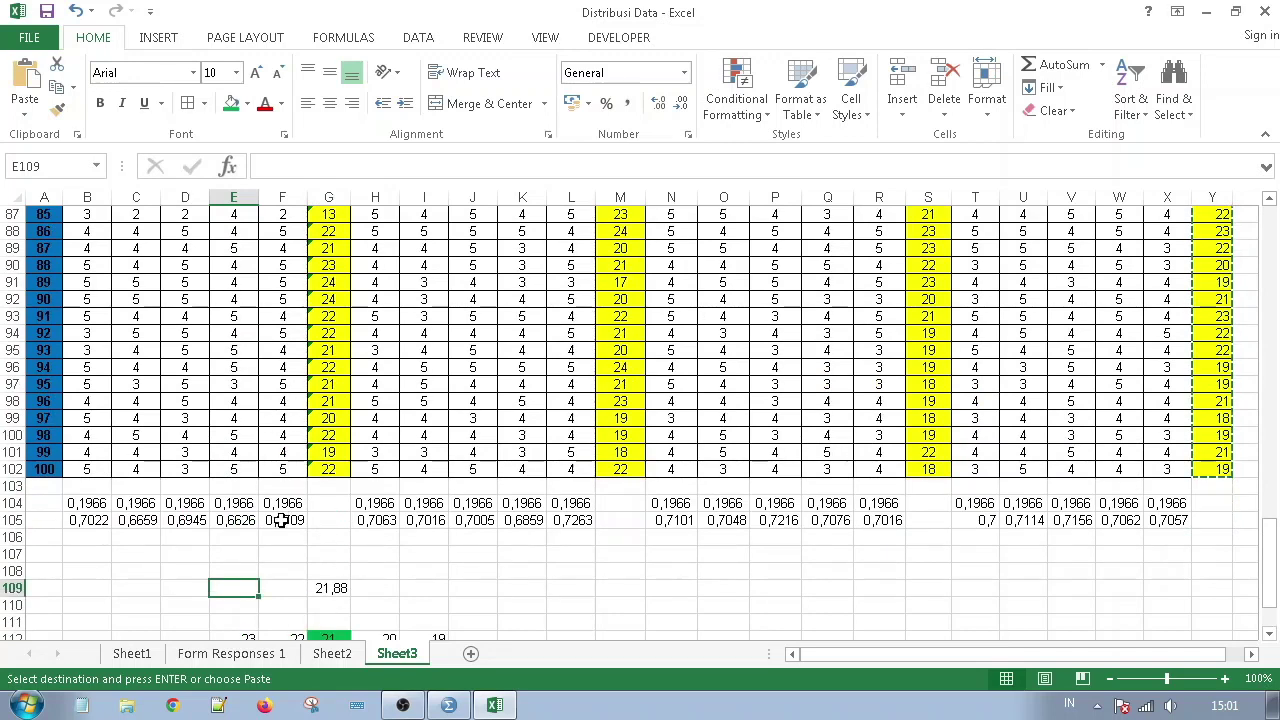
scroll(283, 520, "up", 2)
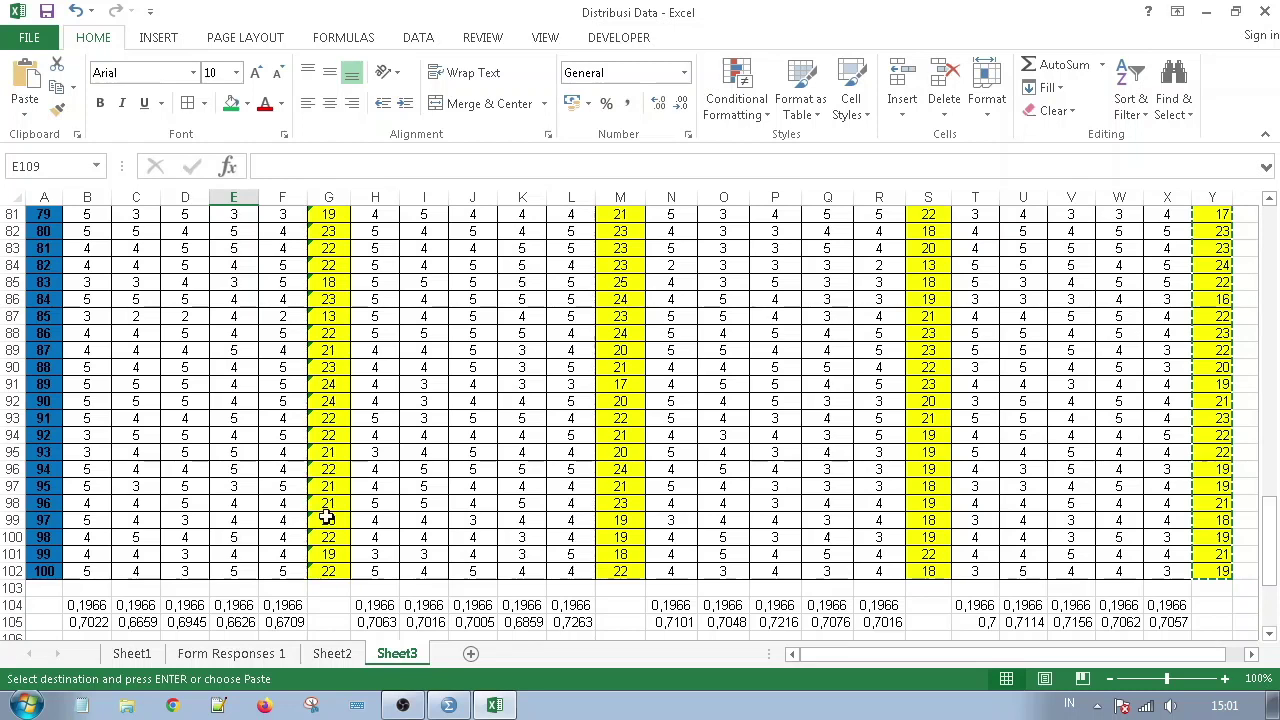
left_click(331, 317)
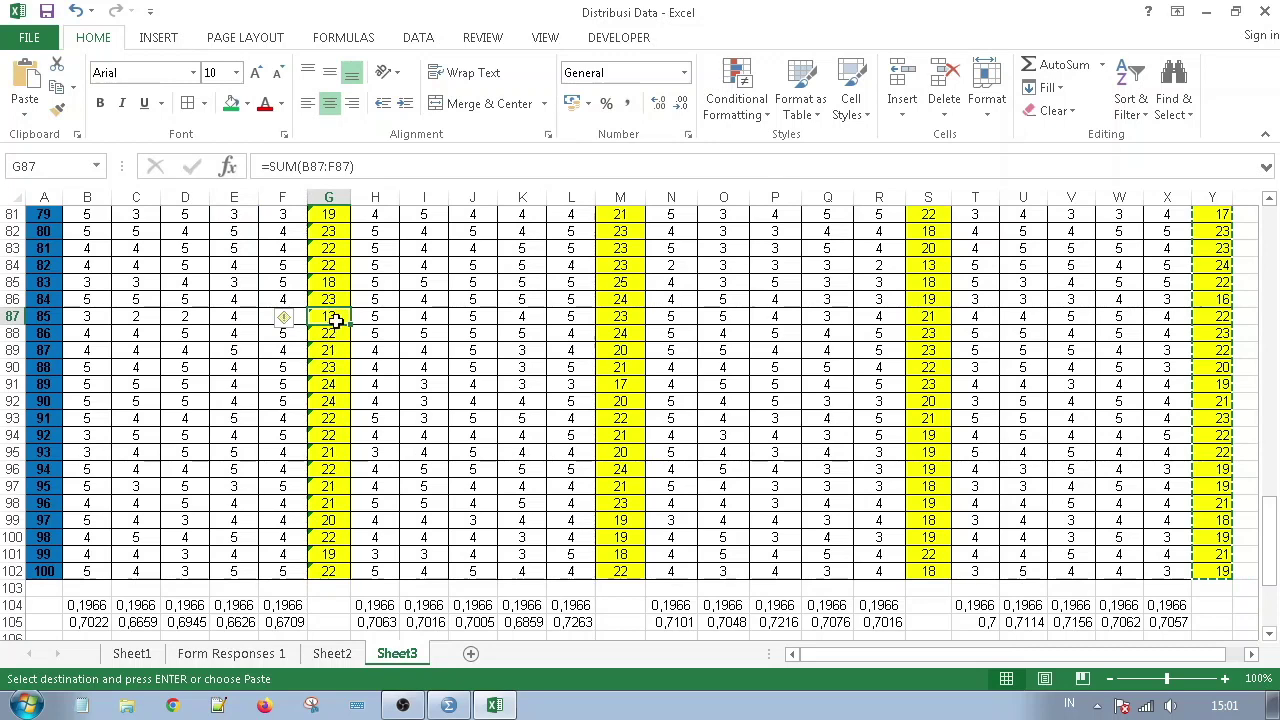
scroll(330, 440, "down", 3)
scroll(330, 445, "down", 1)
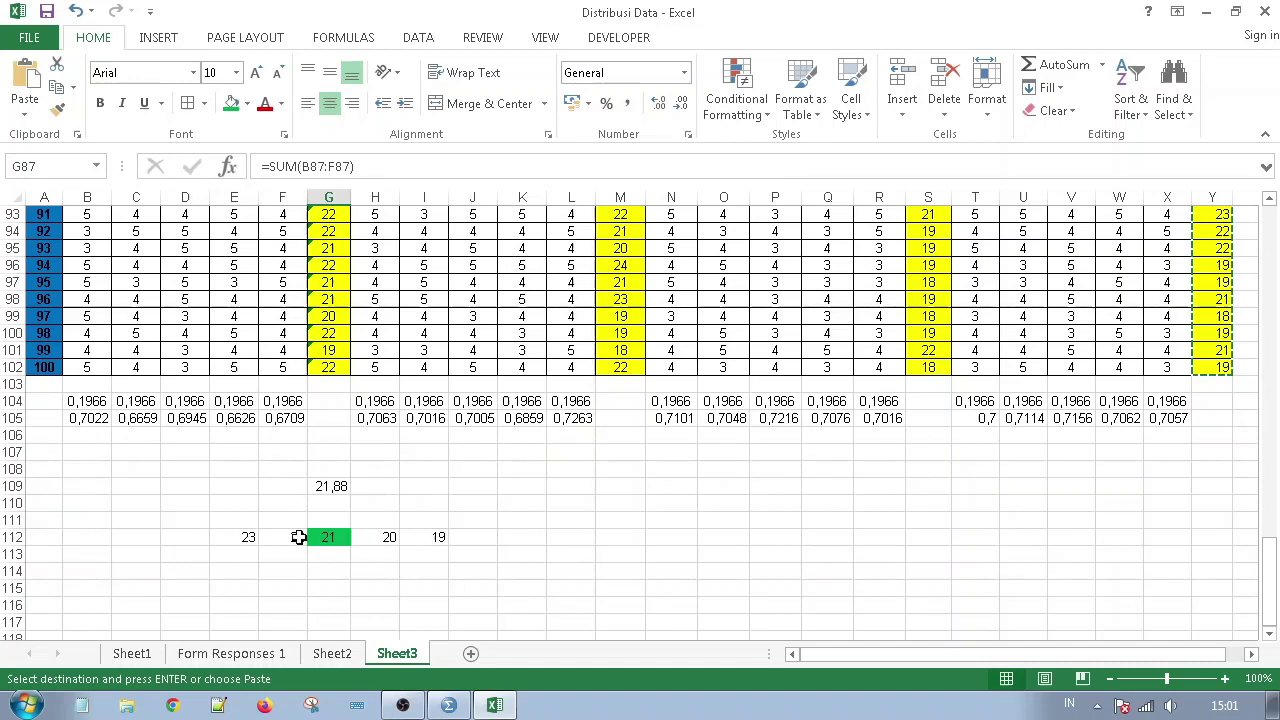
scroll(317, 517, "up", 5)
left_click(263, 434)
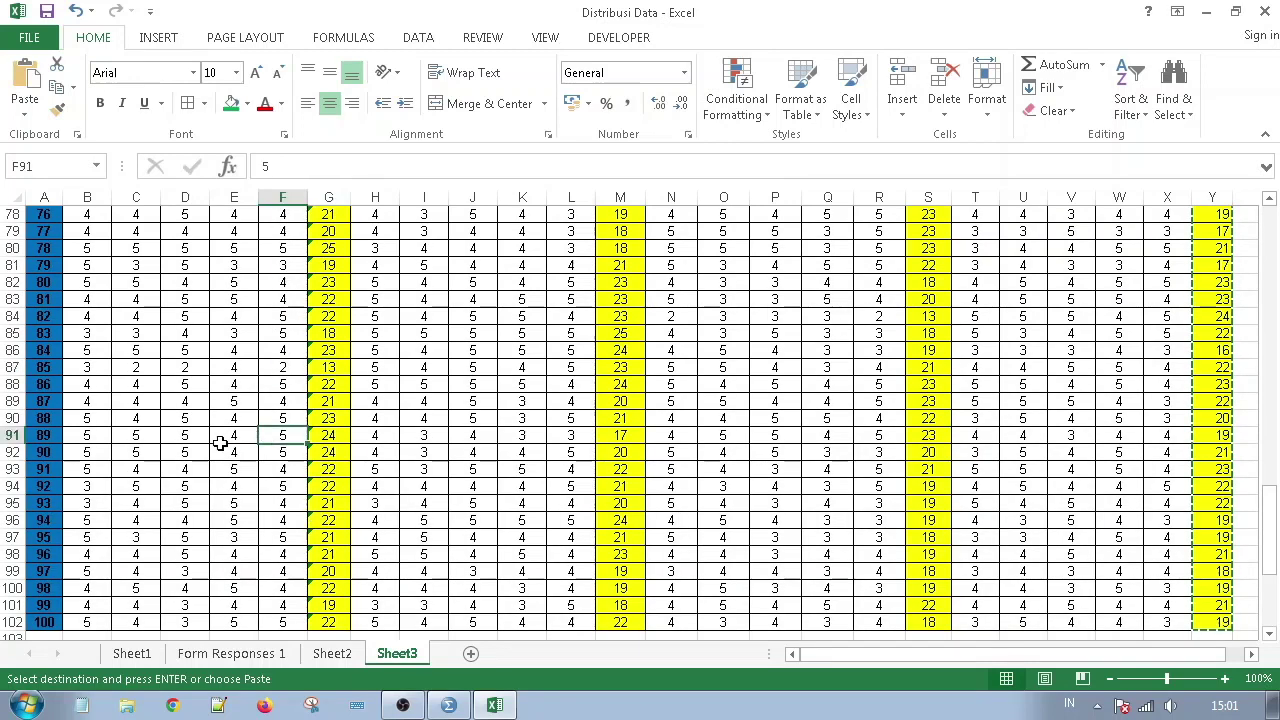
Change respondent 85's answers in F87, D87 and C87 to 4 and check the row's total in G87
left_click(266, 370)
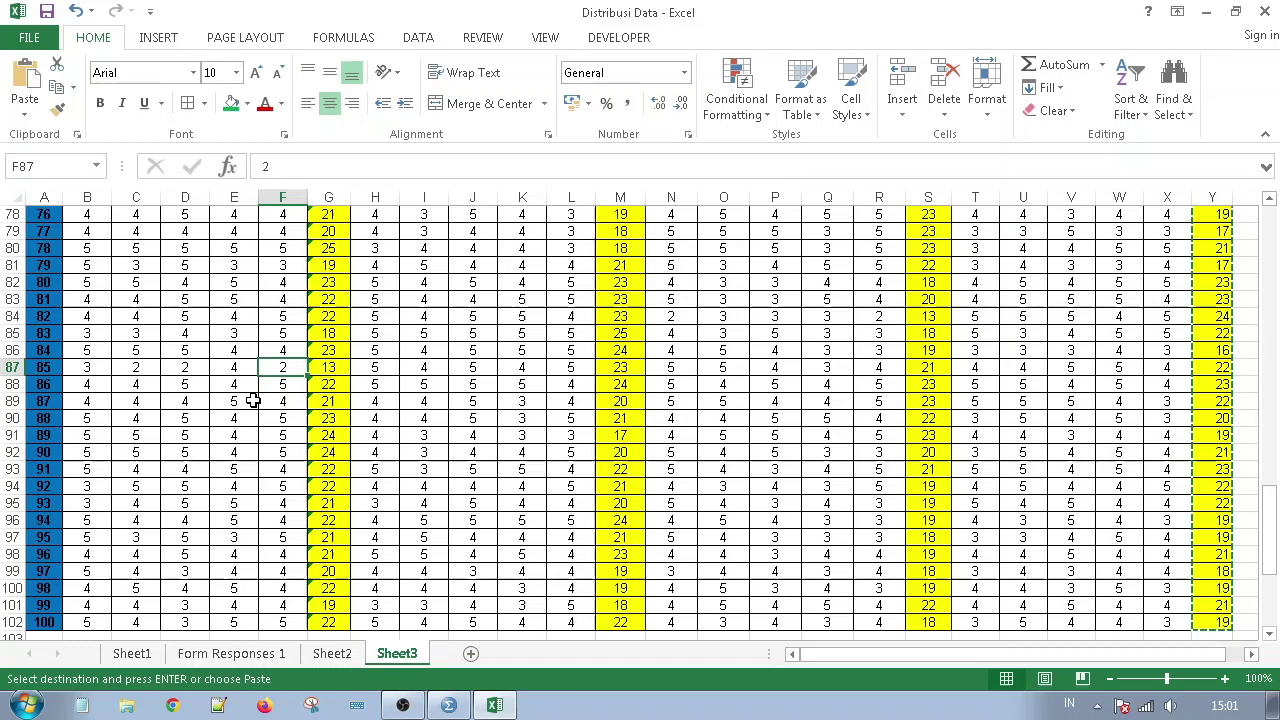
type("4")
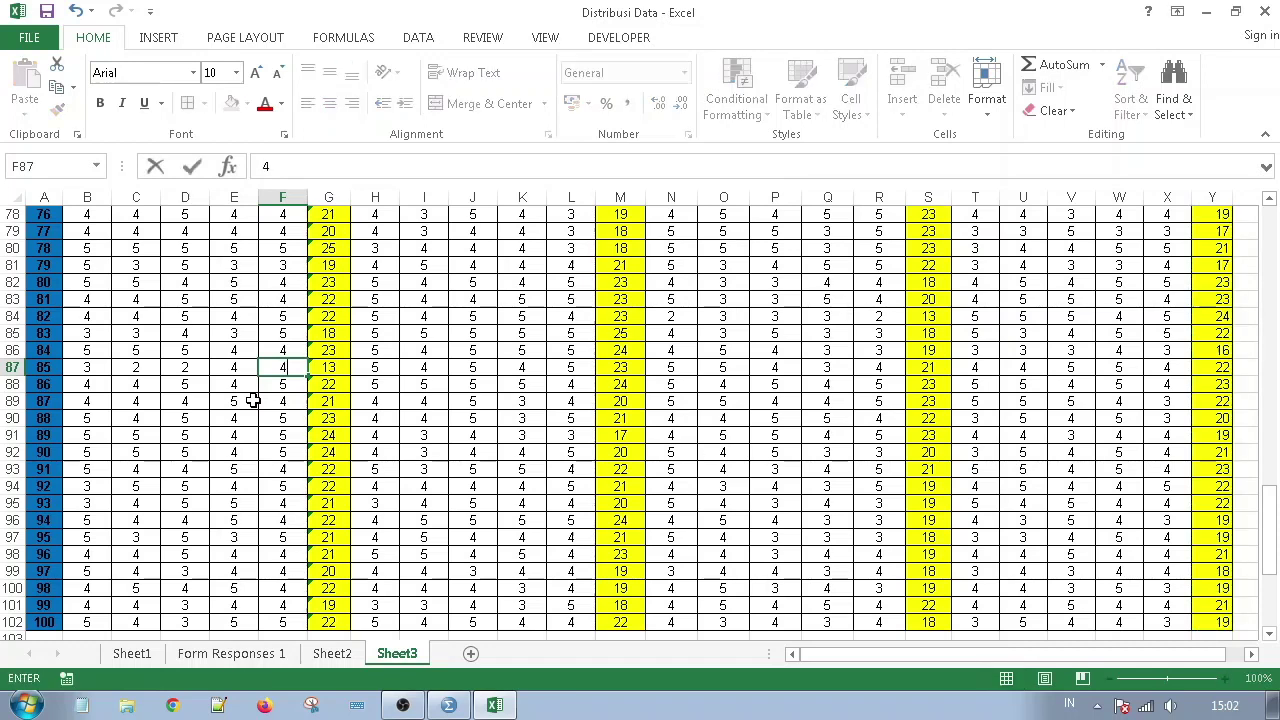
key("Left")
key("Left")
type("4")
key("Left")
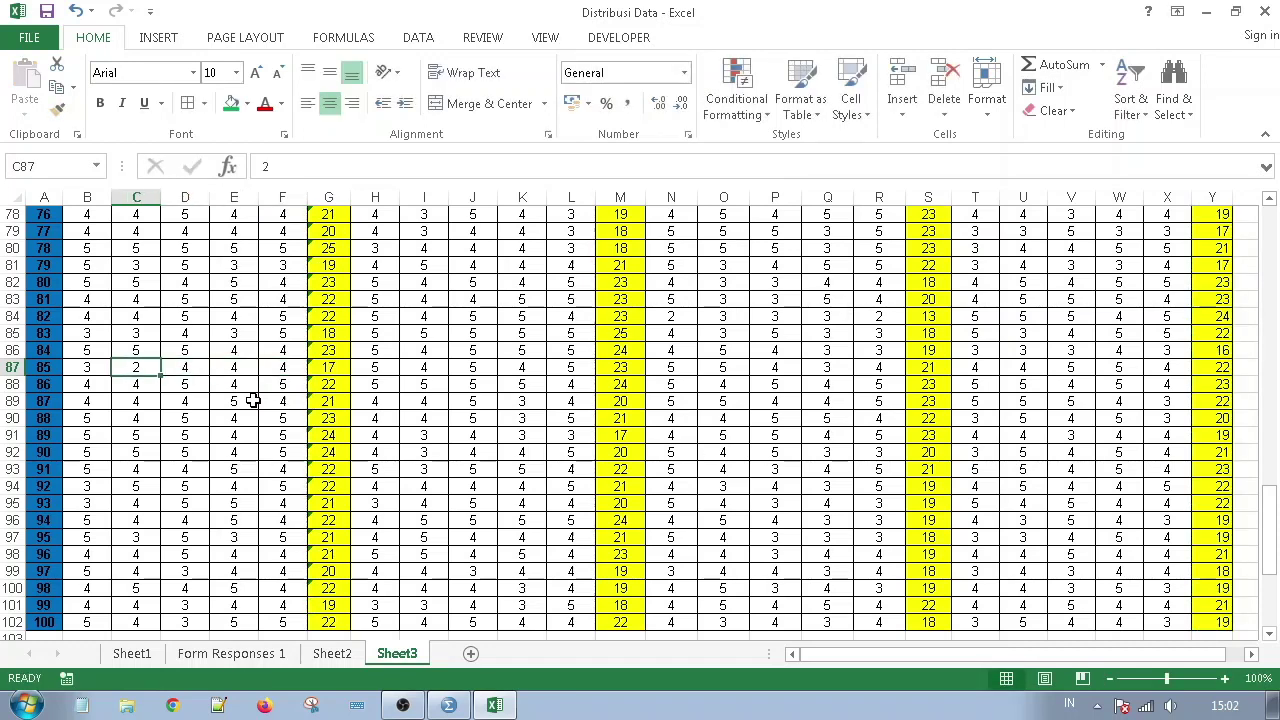
type("4")
key("Left")
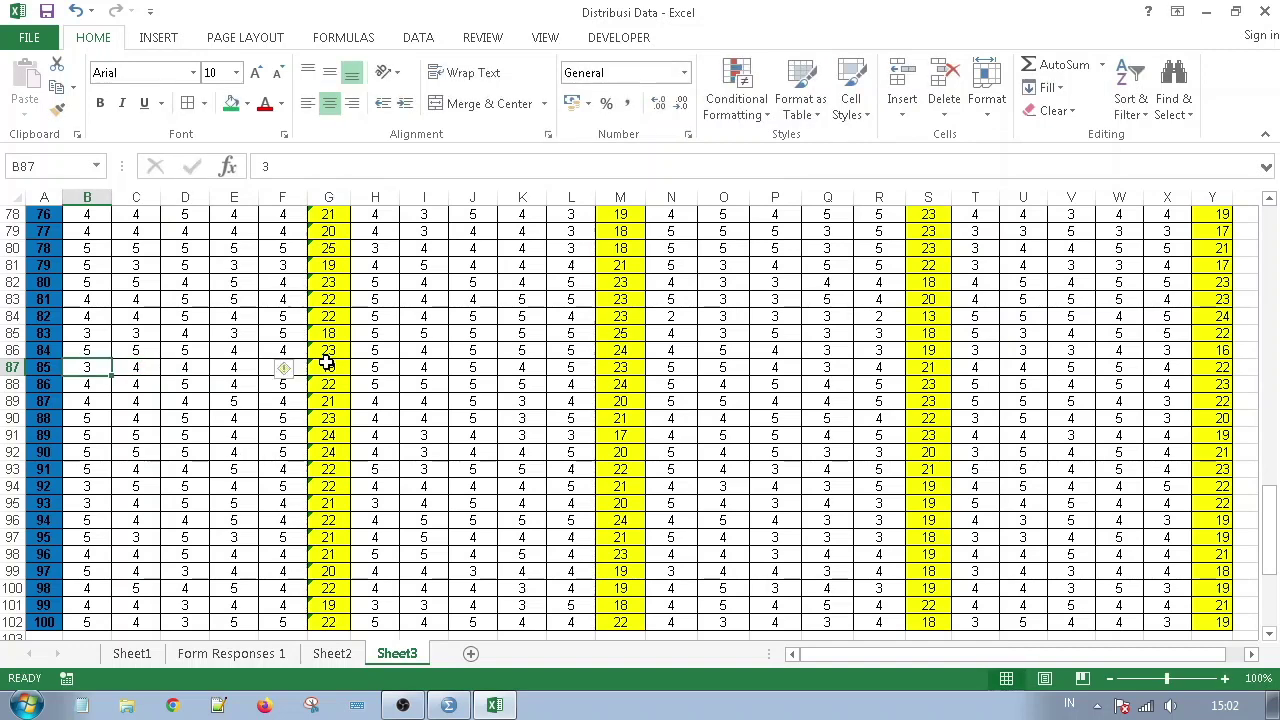
left_click(329, 366)
Check the column G totals around respondents 64 to 68 against row 112 and change respondent 64's answers in D66 and C66 to 4
scroll(330, 355, "up", 5)
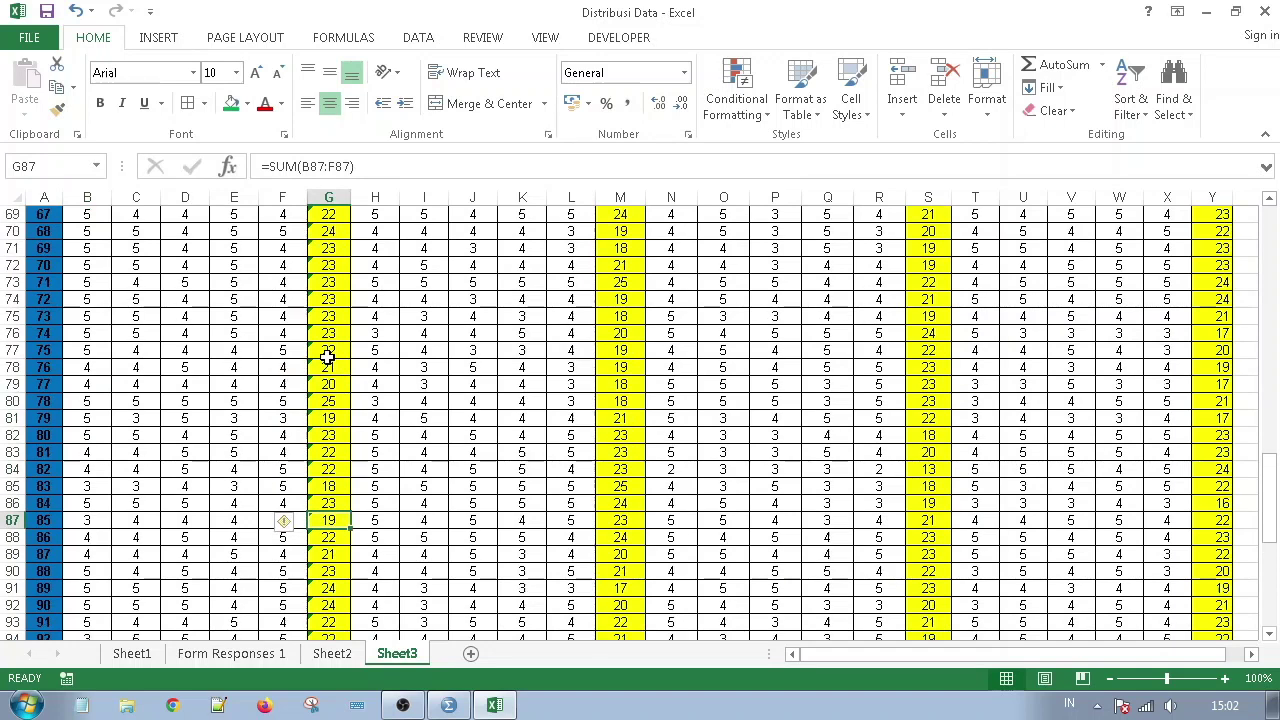
left_click(332, 333)
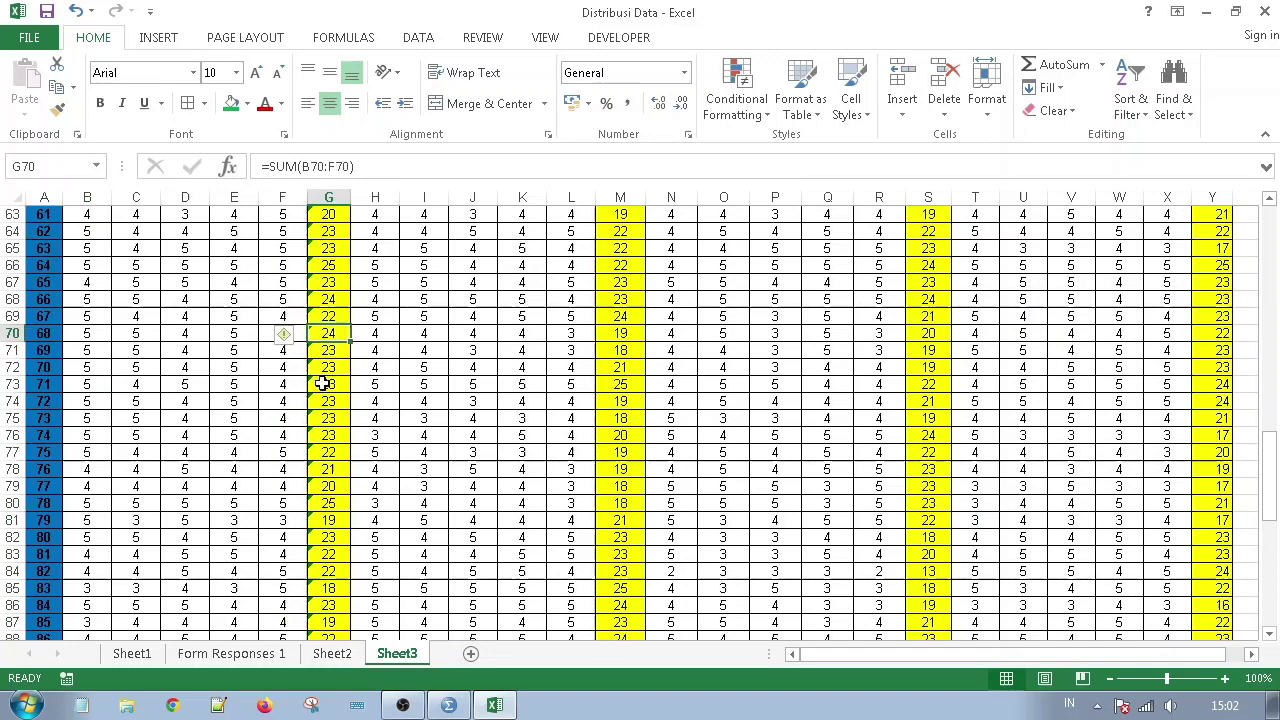
left_click(325, 262)
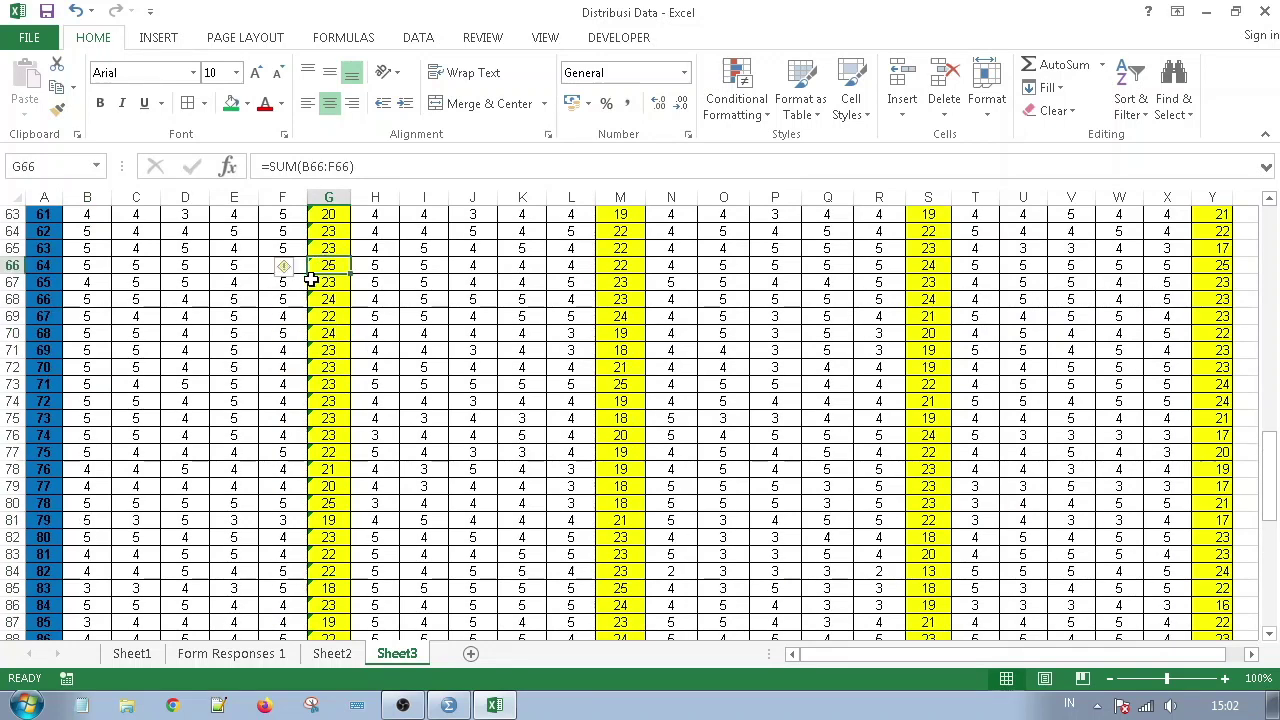
scroll(277, 513, "down", 5)
scroll(277, 513, "down", 10)
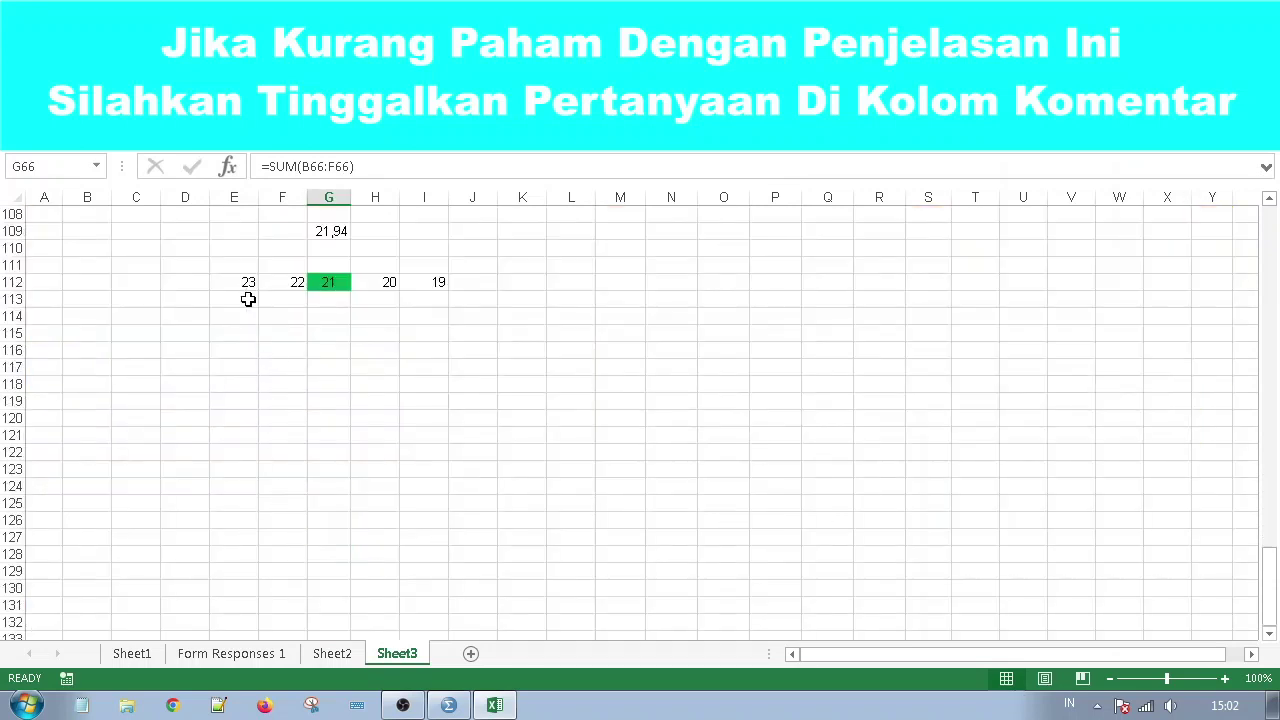
scroll(242, 374, "up", 15)
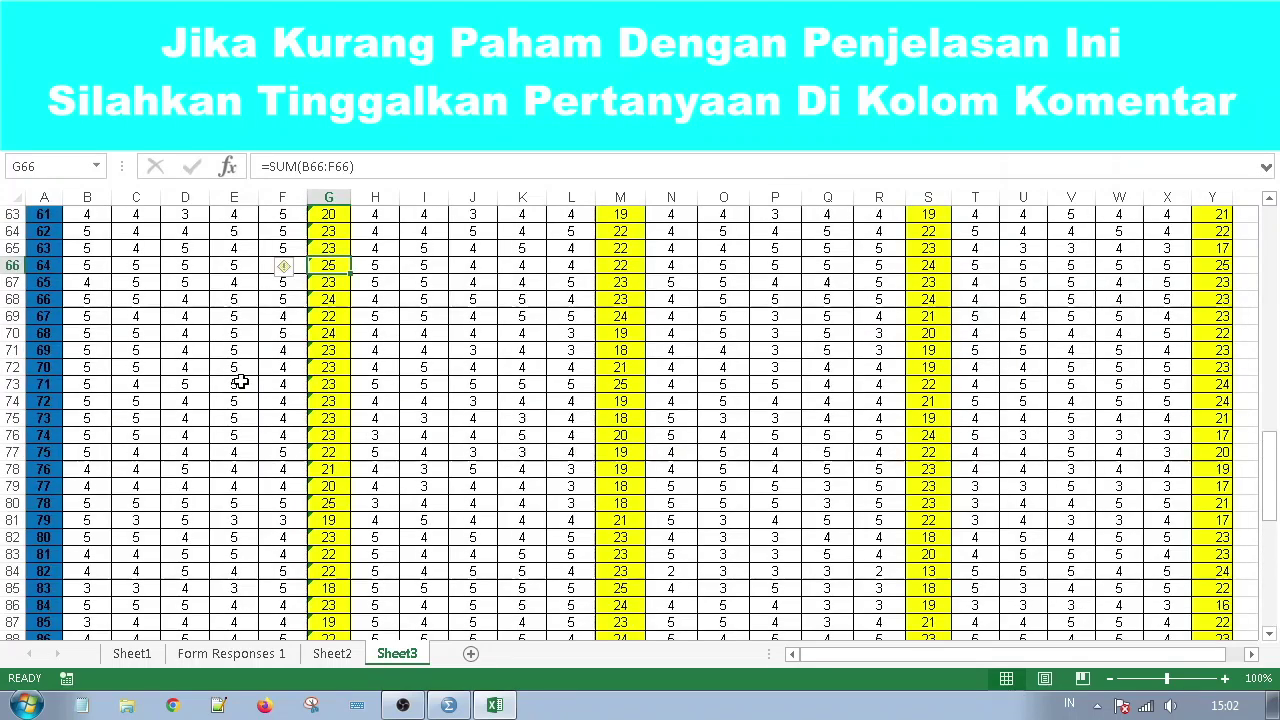
left_click(189, 268)
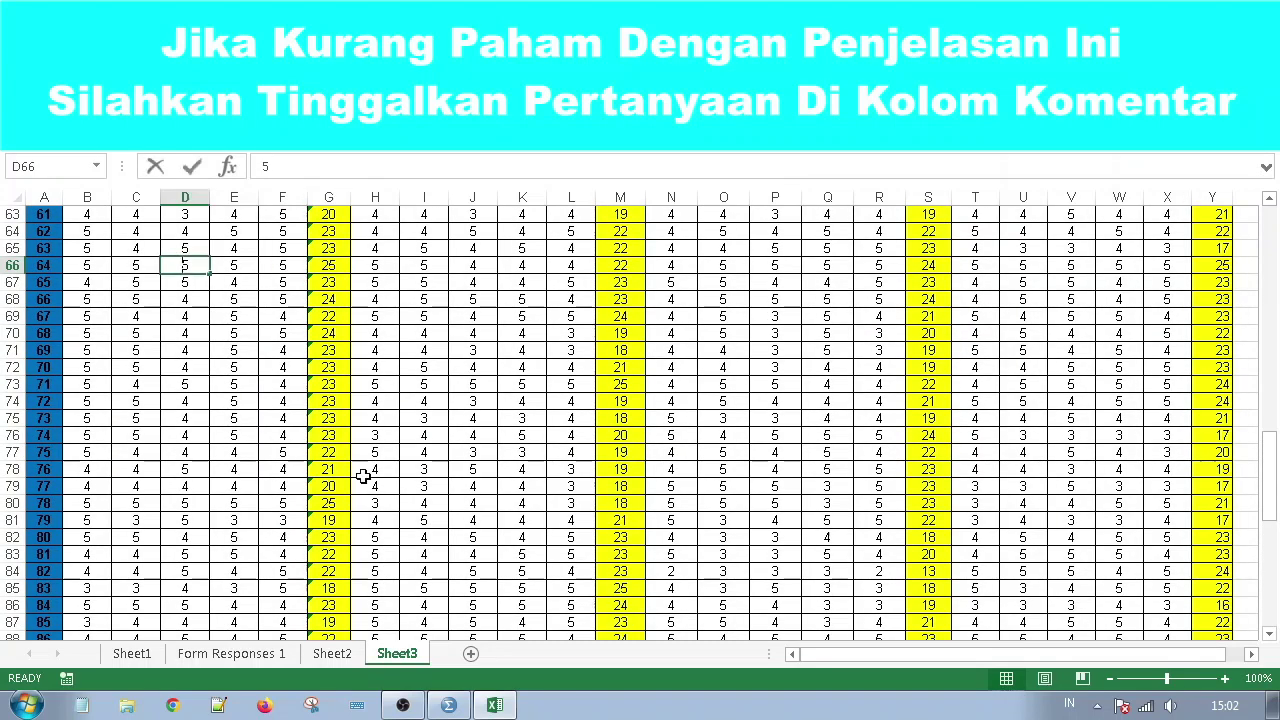
key("Left")
key("Left")
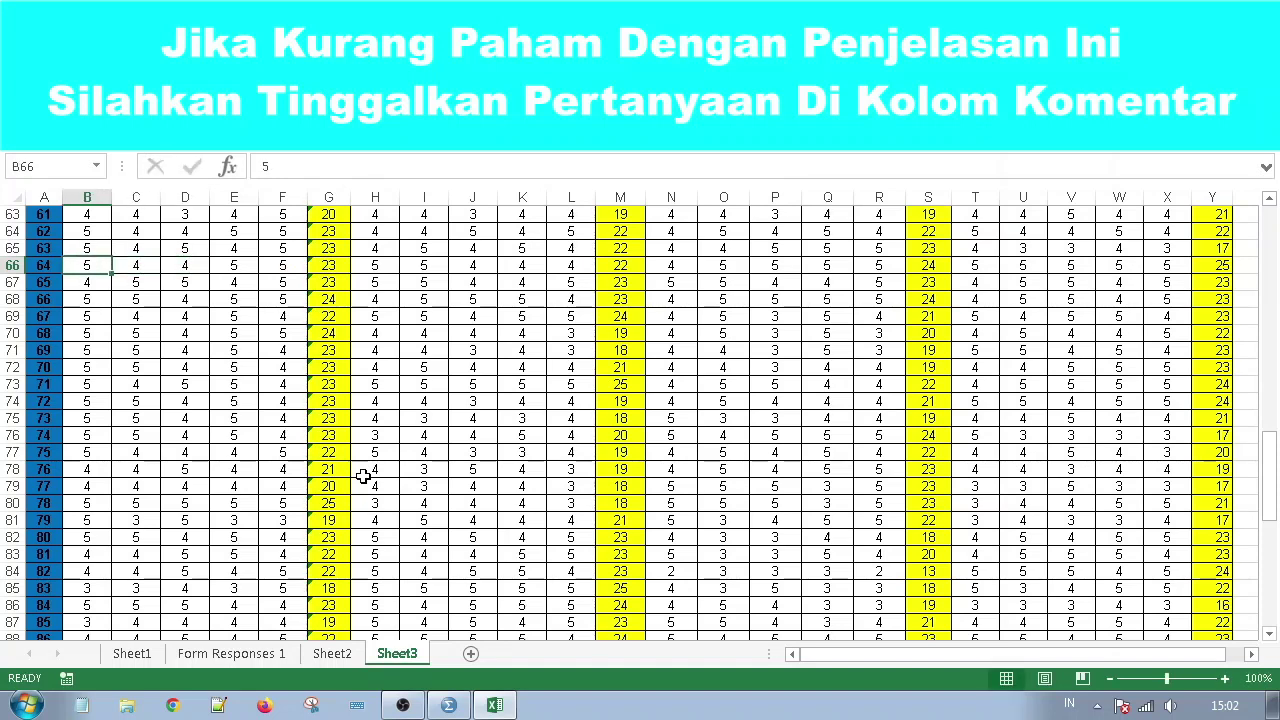
Switch to the SPSS Data Editor, delete the RES_1 residual variable and return to the data values
left_click(448, 705)
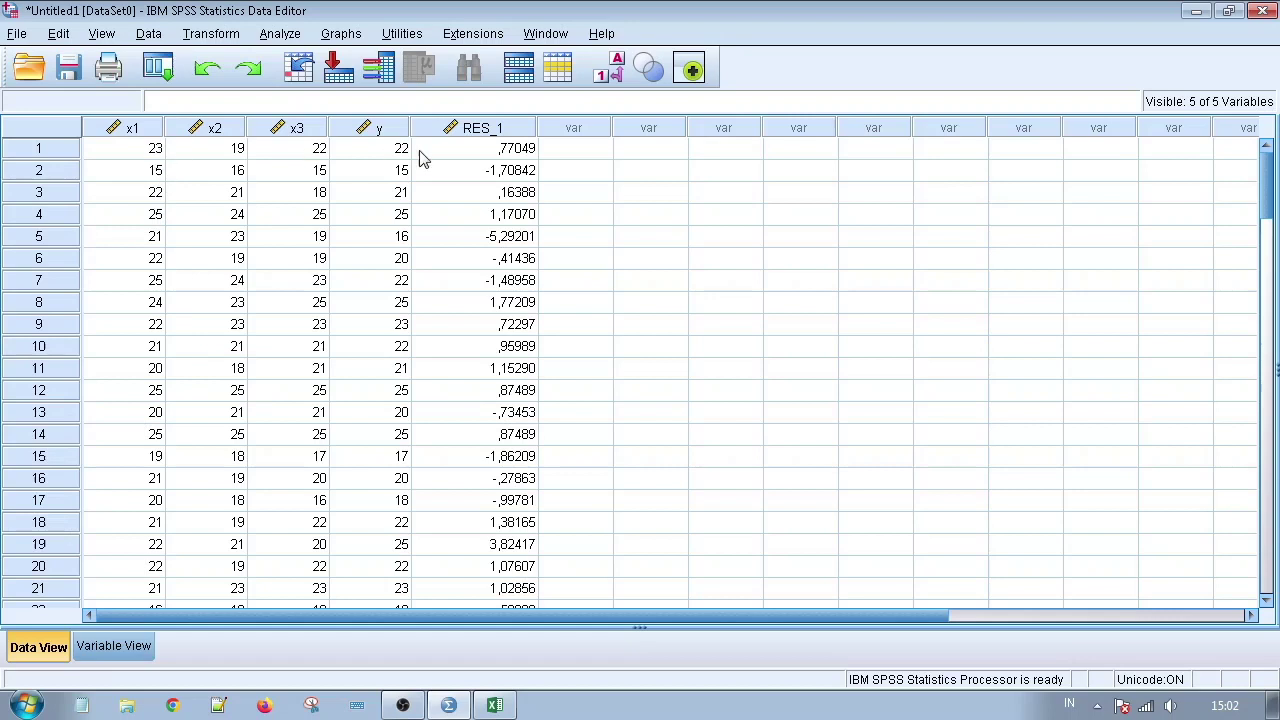
left_click(119, 655)
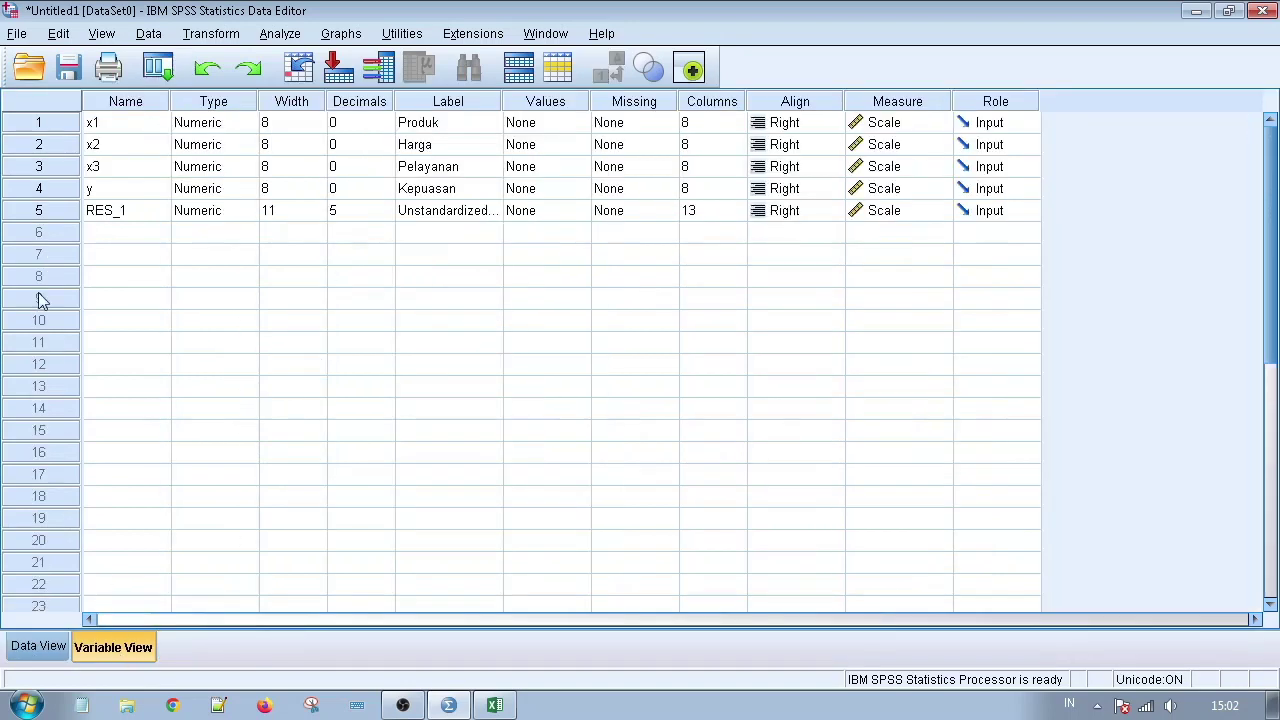
left_click(33, 214)
right_click(35, 222)
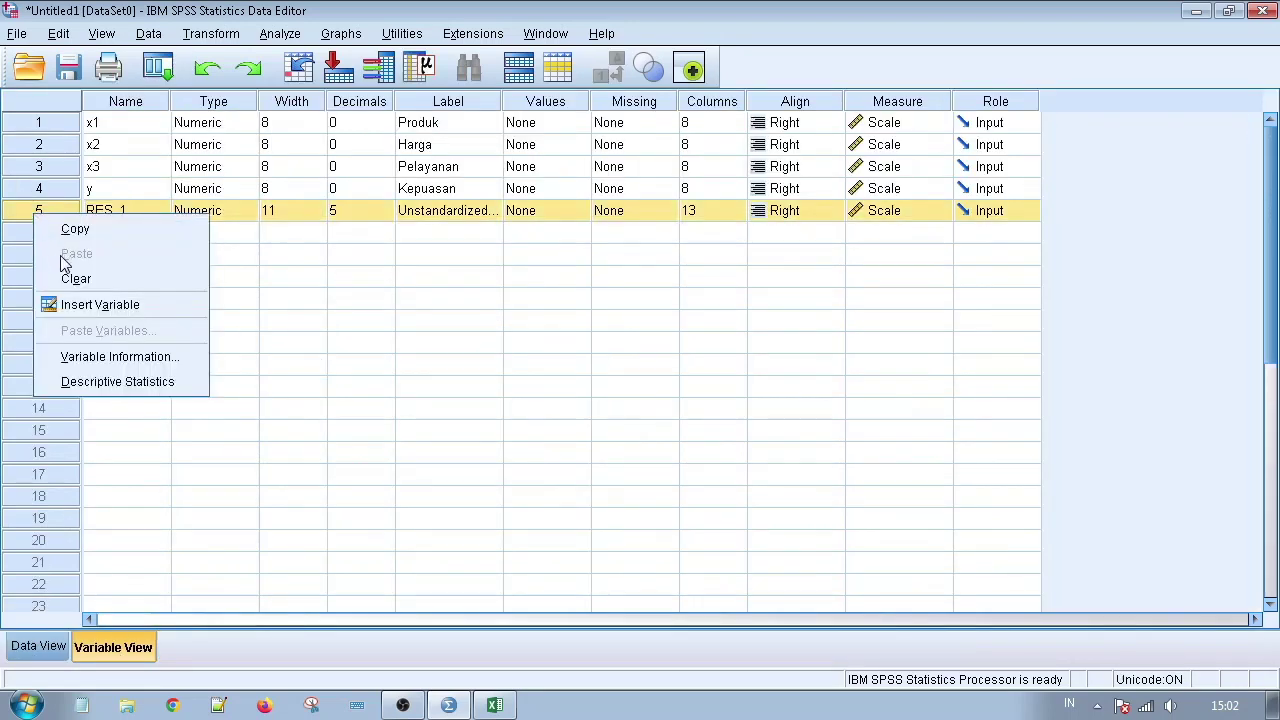
left_click(69, 276)
left_click(215, 412)
left_click(38, 646)
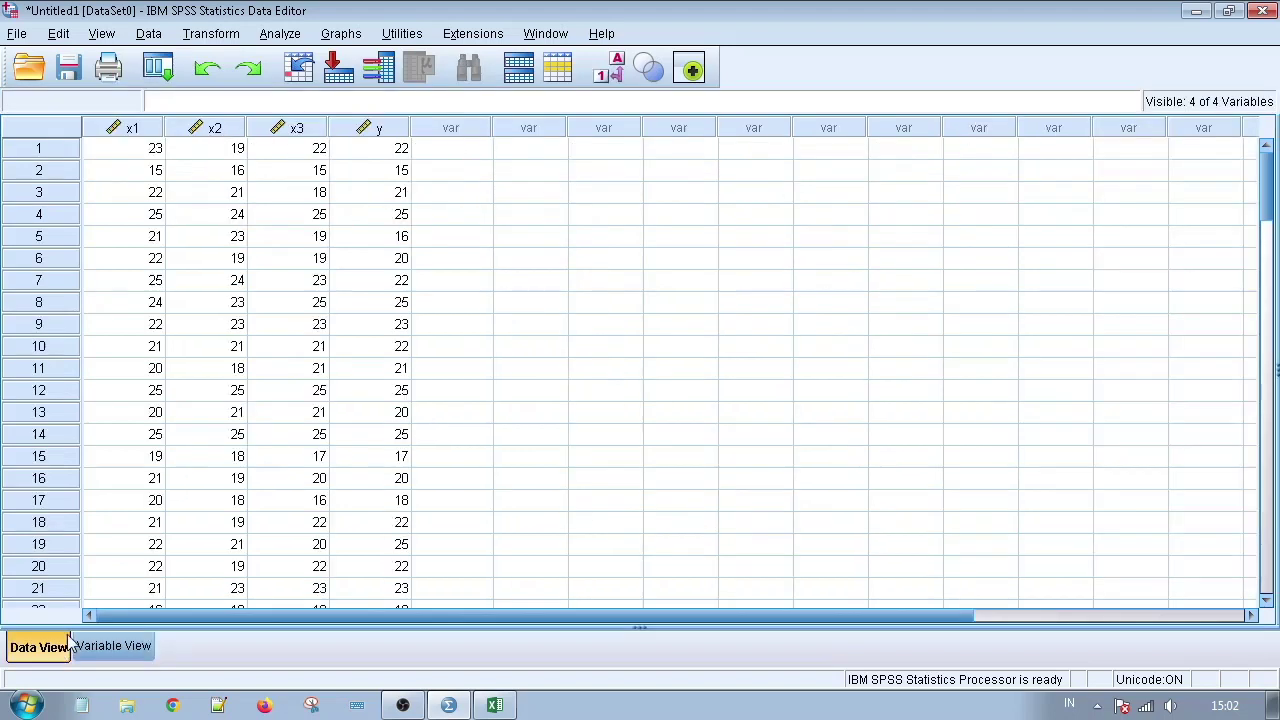
left_click(632, 392)
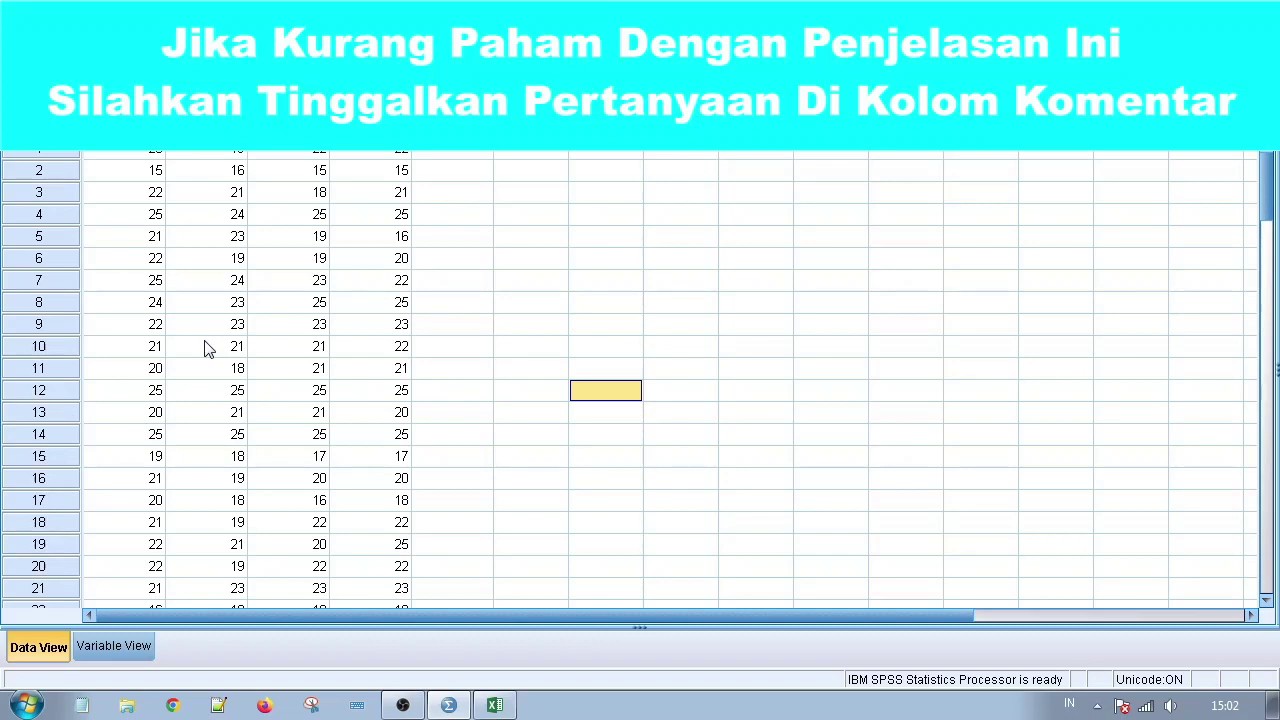
Set case 2's values to 19 for x1, 21 for x2, 20 for x3 and 22 for y
left_click(167, 177)
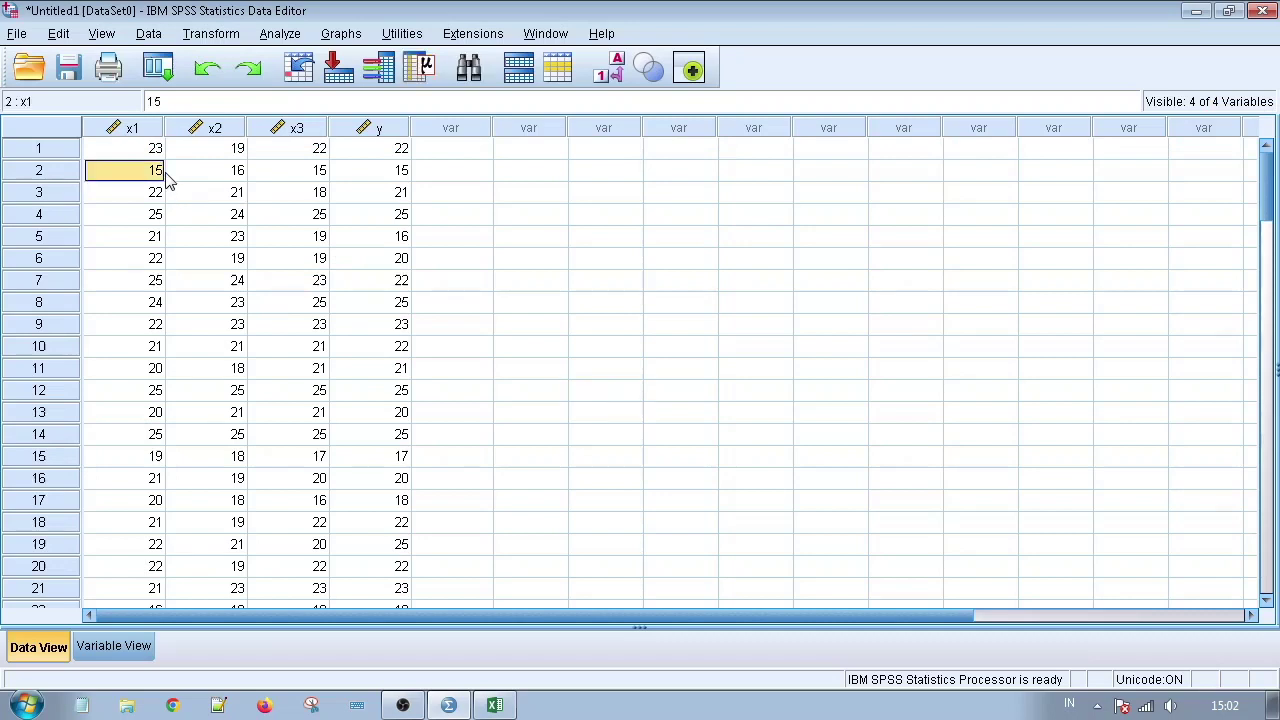
type("19")
key("Tab")
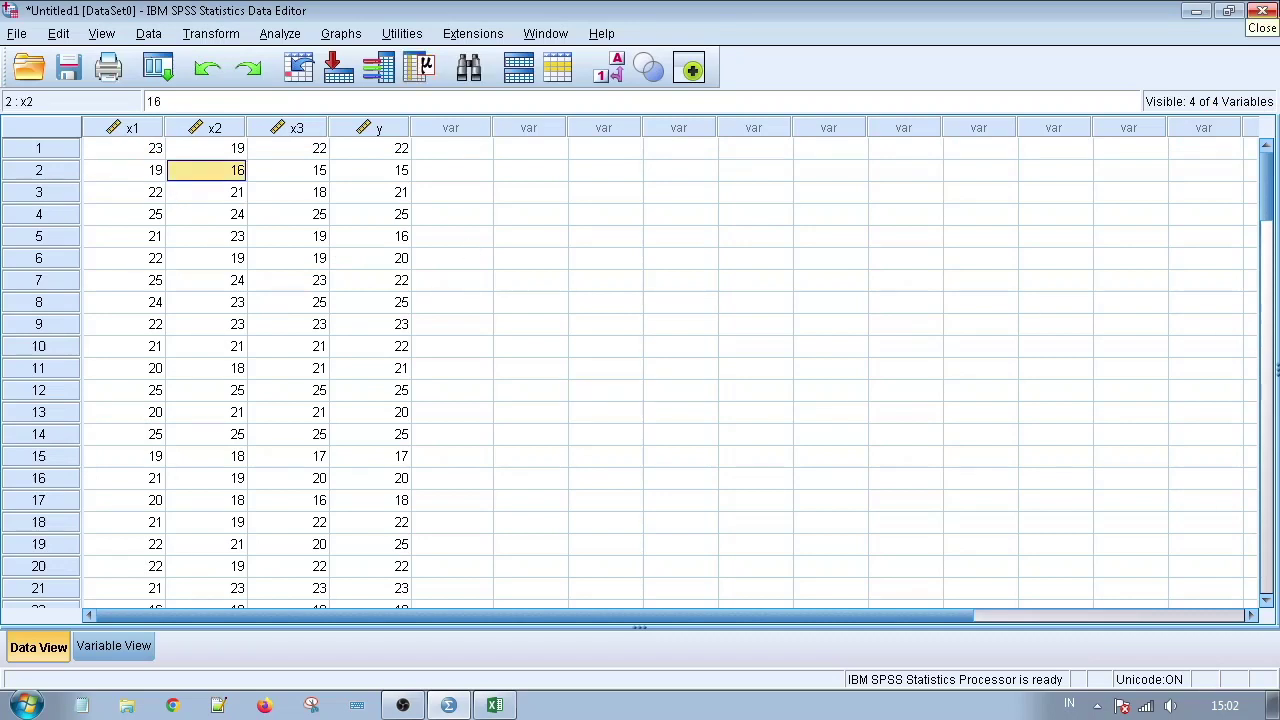
type("21")
key("Tab")
type("20")
key("Tab")
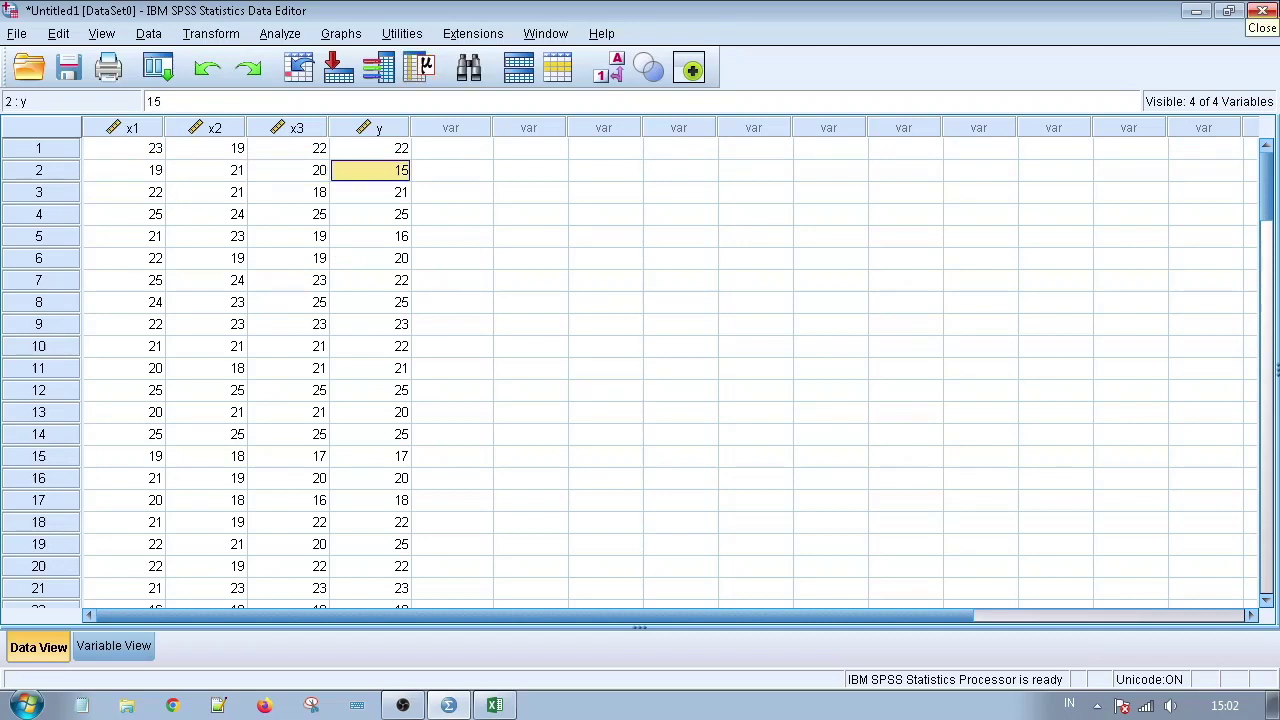
type("22")
key("Return")
Set case 4's x1 value to 22 and its x2 value to 21
key("Left")
key("Left")
key("Left")
key("Down")
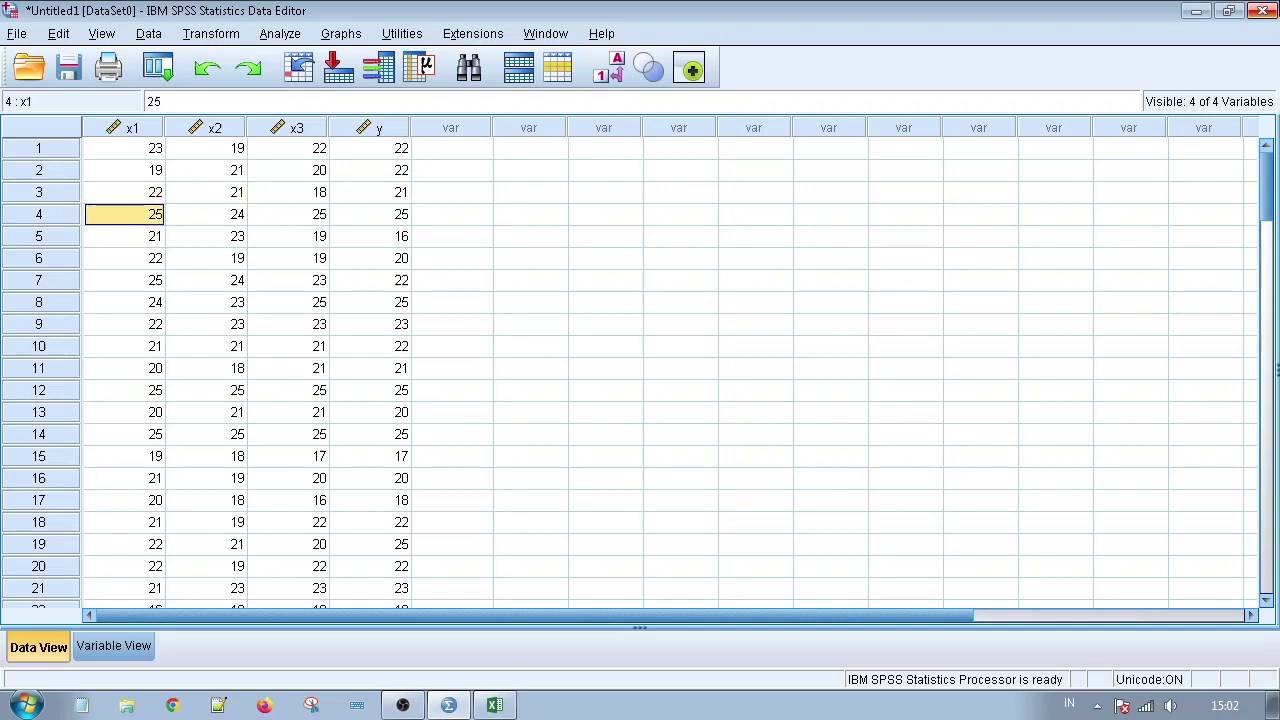
type("22")
key("Tab")
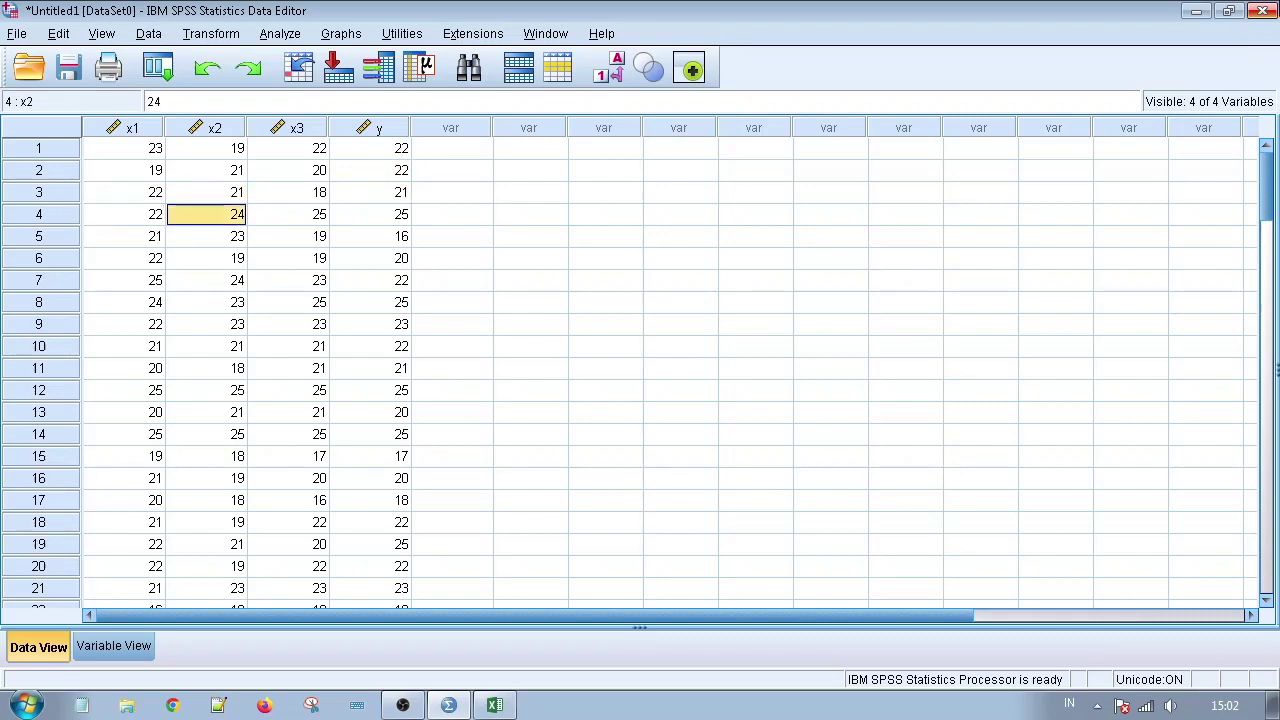
type("21")
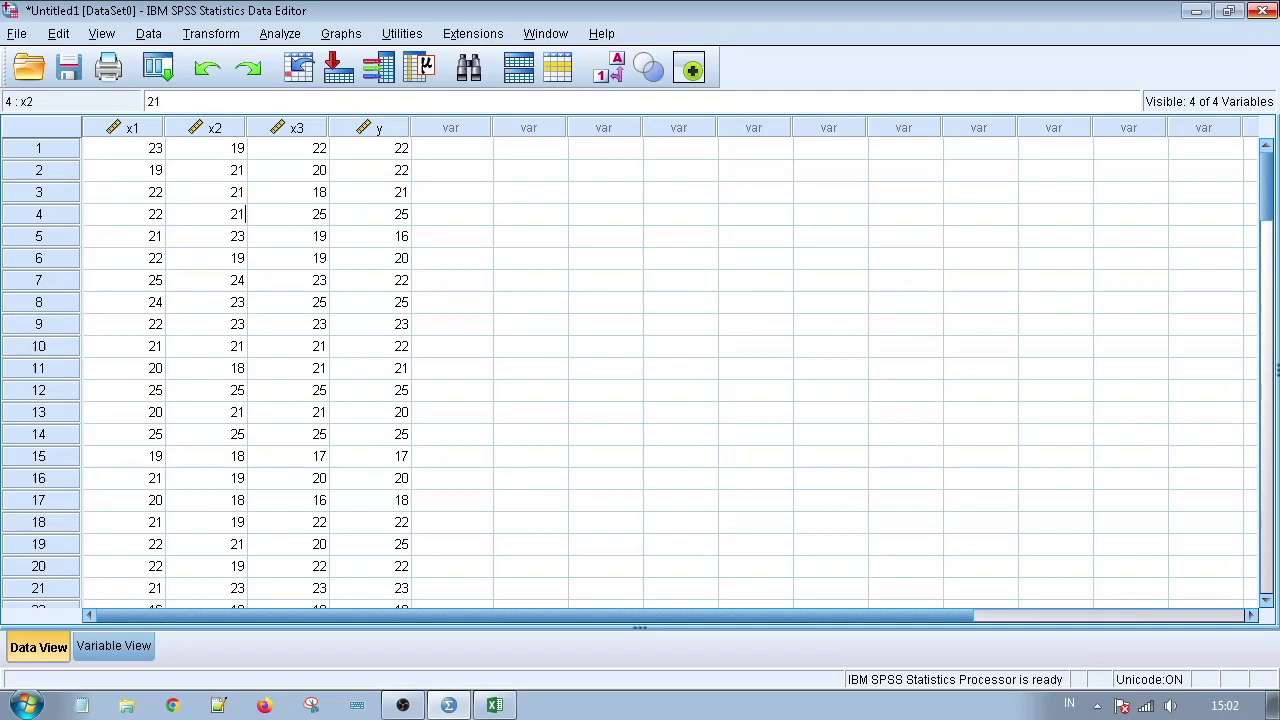
key("Tab")
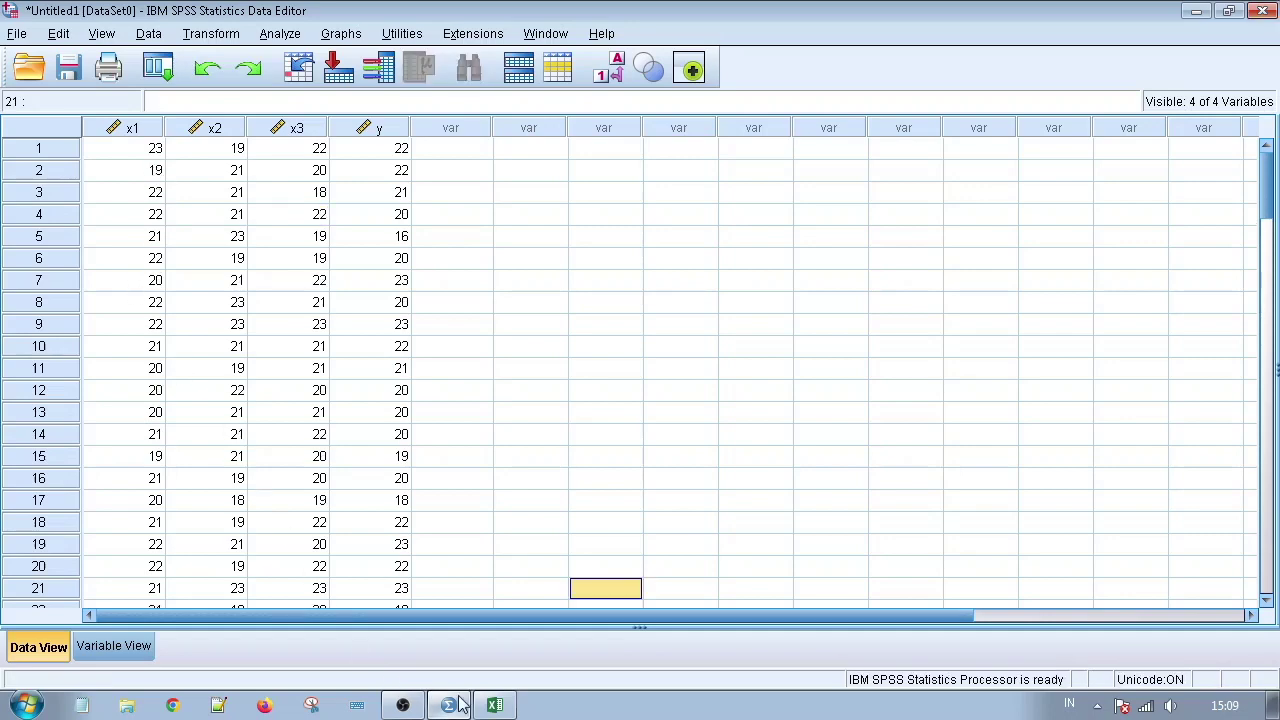
Switch to the Distribusi Data workbook in Excel and examine the range of reference values in E112:I112 on Sheet3
left_click(495, 705)
scroll(372, 510, "down", 9)
scroll(370, 532, "down", 2)
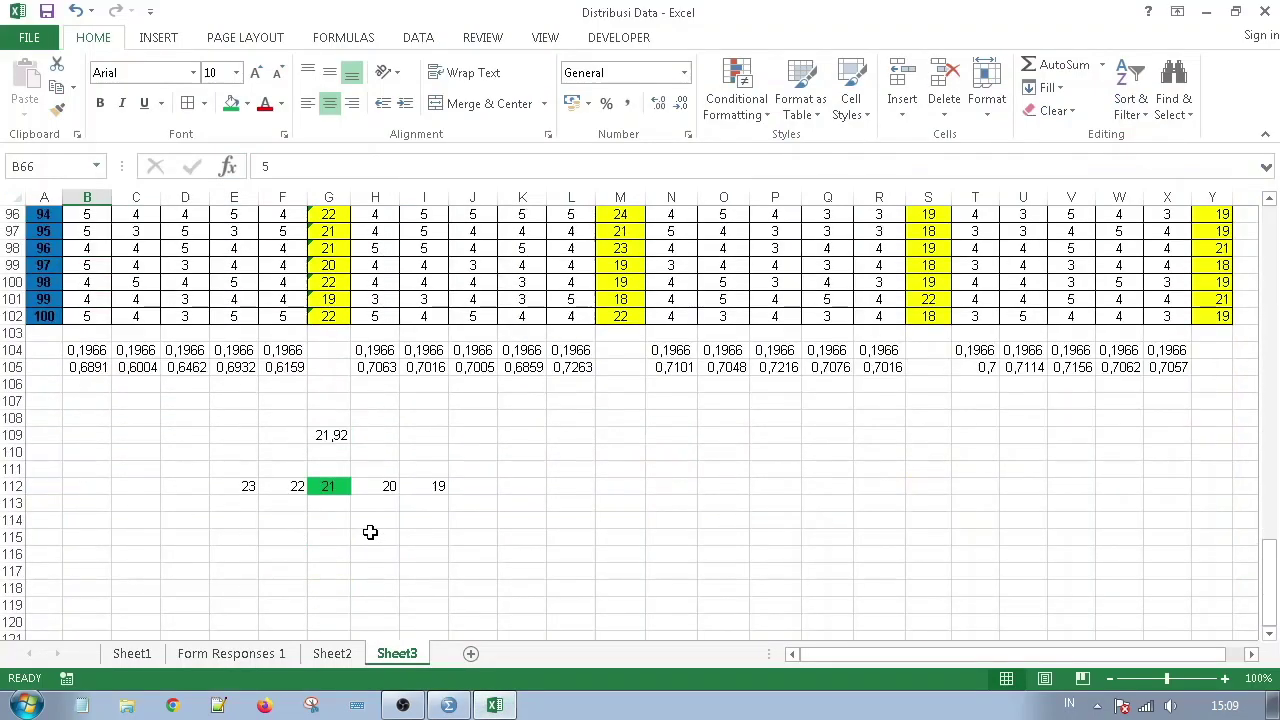
left_click(378, 571)
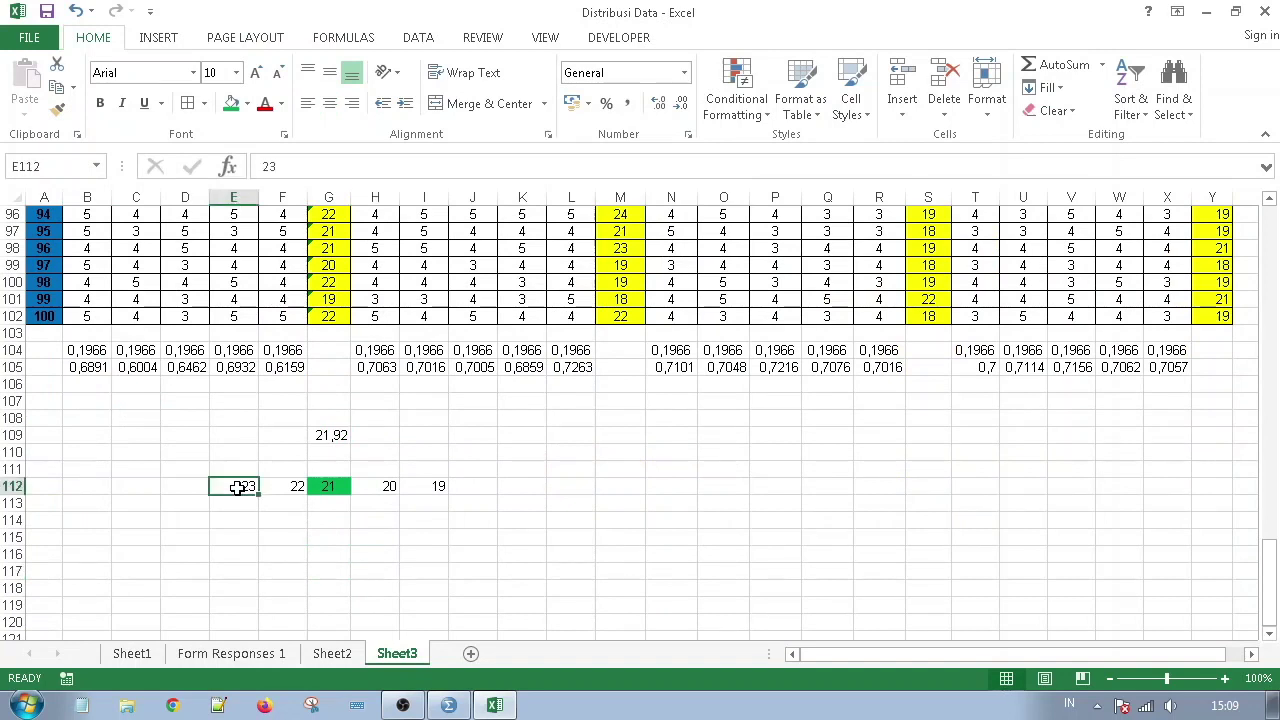
left_click_drag(237, 488, 434, 489)
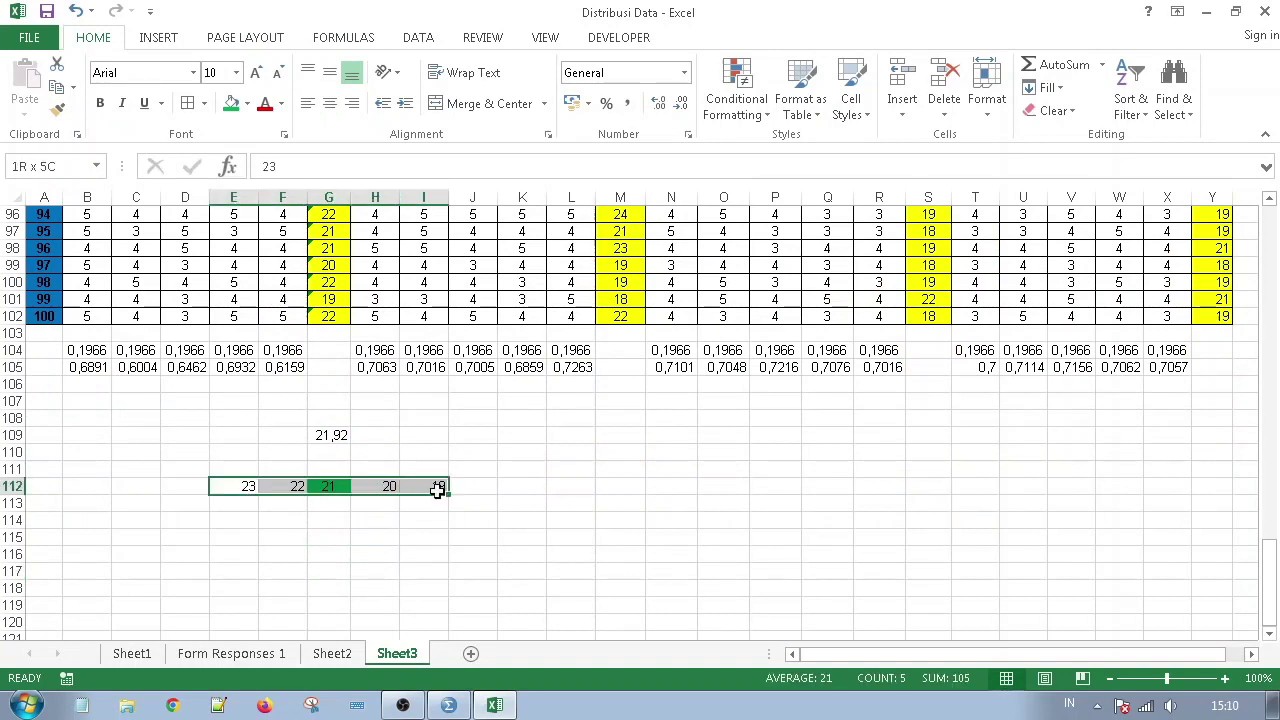
left_click(368, 552)
left_click(242, 488)
left_click_drag(242, 488, 430, 483)
left_click(230, 485)
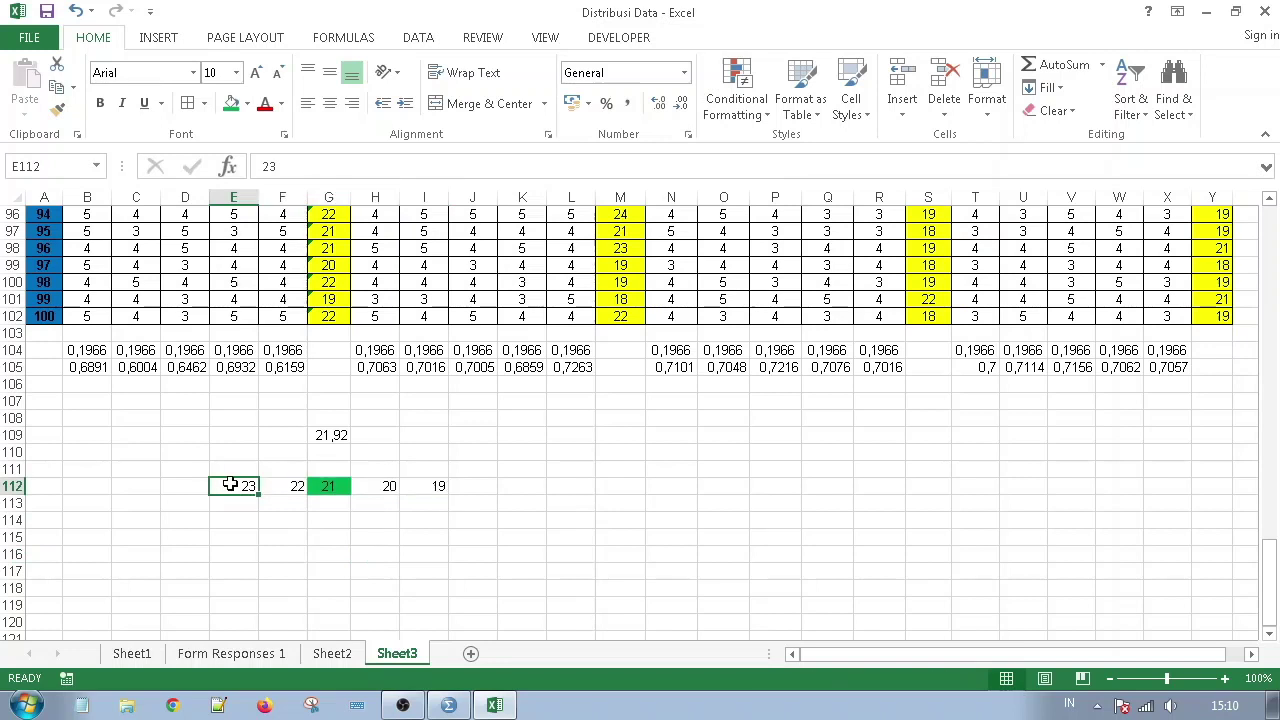
left_click(437, 489)
left_click(440, 538)
Compare the column G totals of respondents 93 to 100 with the lowest and highest reference values in I112 and E112
left_click_drag(330, 316, 340, 247)
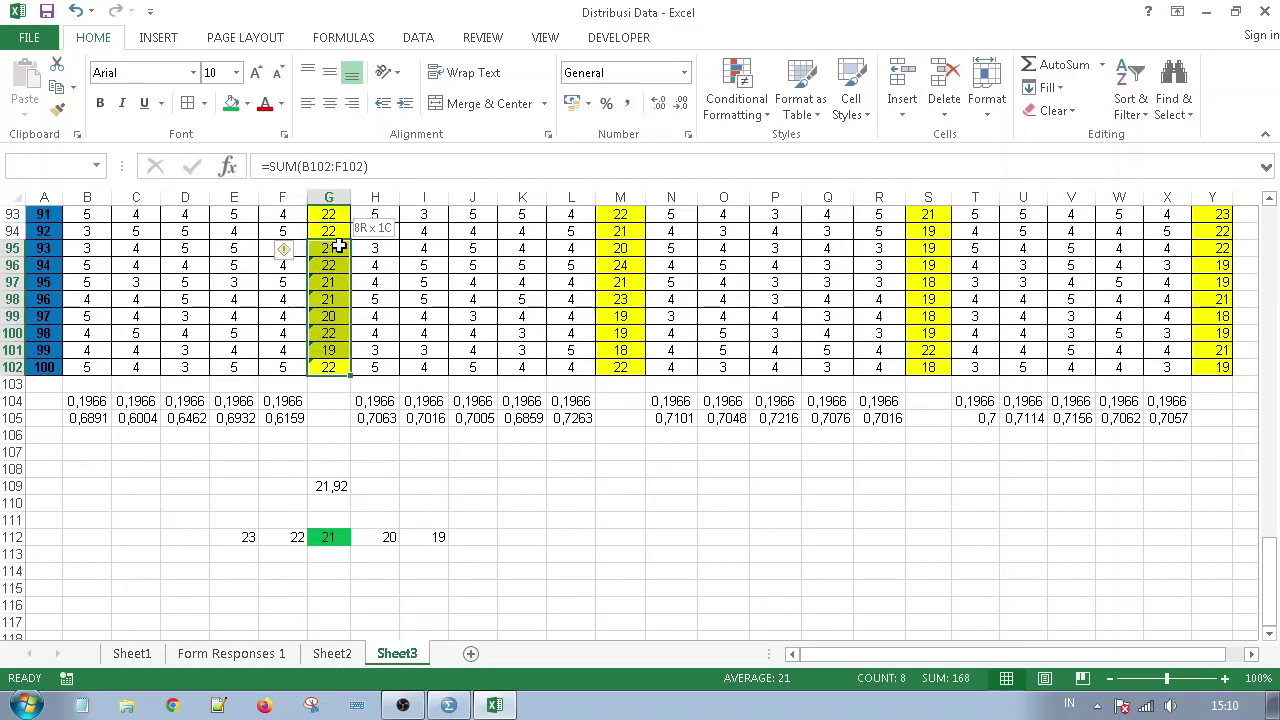
left_click(452, 540)
left_click(438, 538)
type("19")
left_click(455, 570)
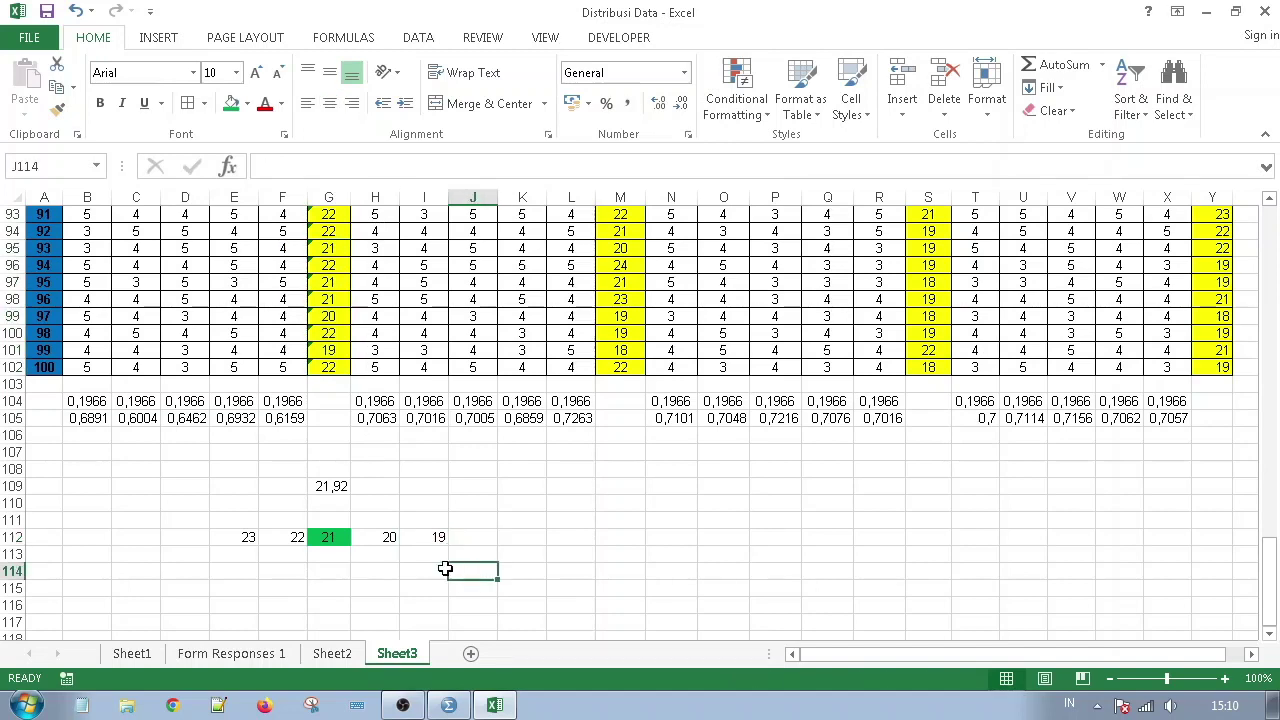
left_click(245, 540)
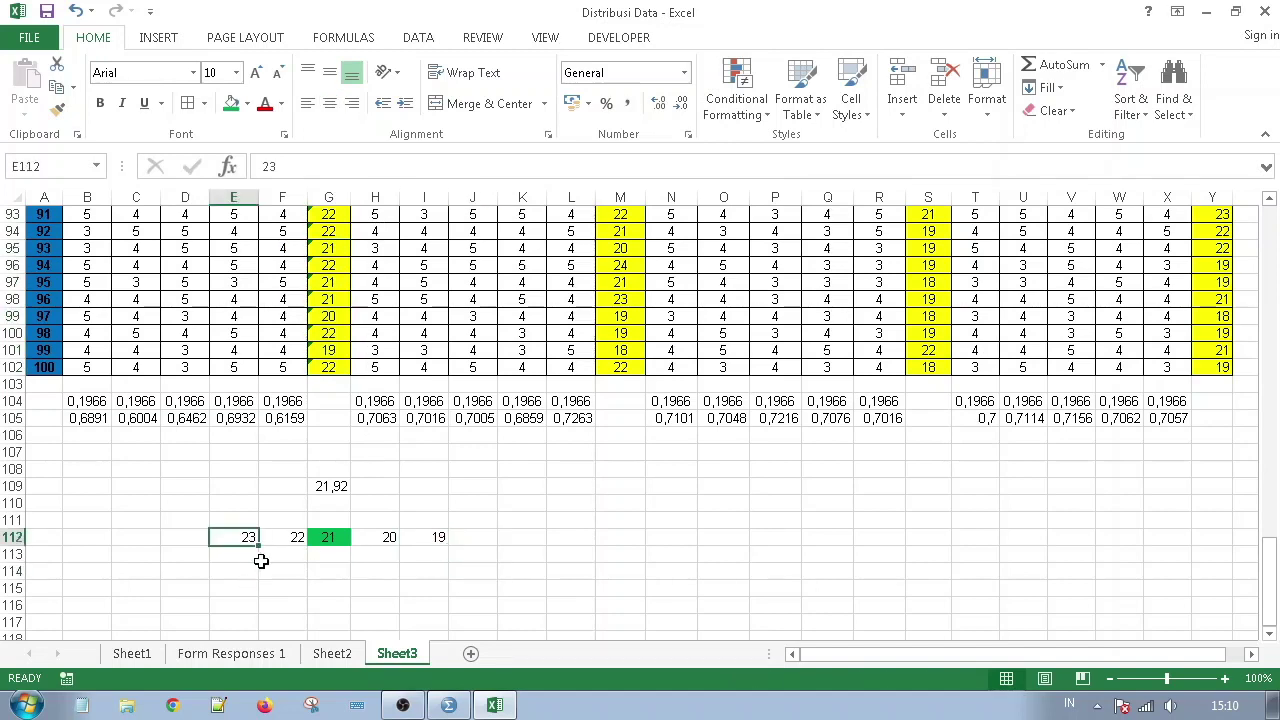
left_click(260, 561)
Switch to the SPSS Data Editor and examine the x1, x2, x3 and y values of all cases for outliers
left_click(402, 705)
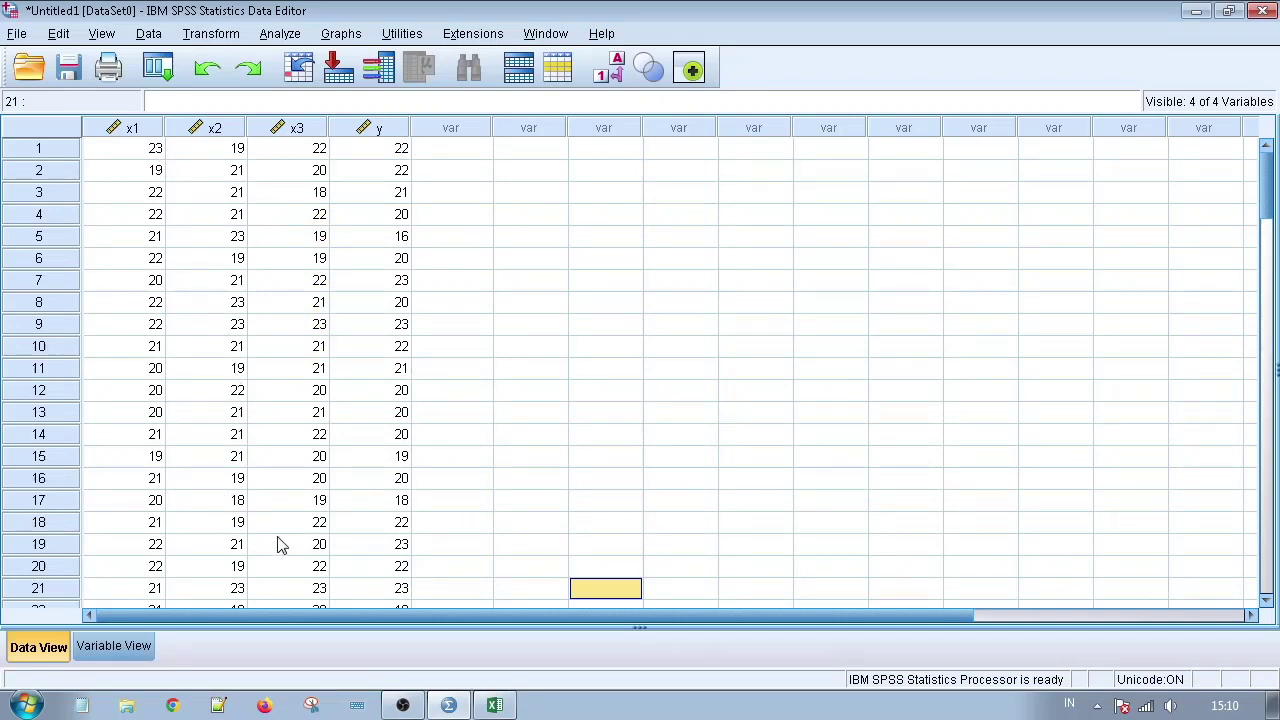
scroll(281, 544, "down", 6)
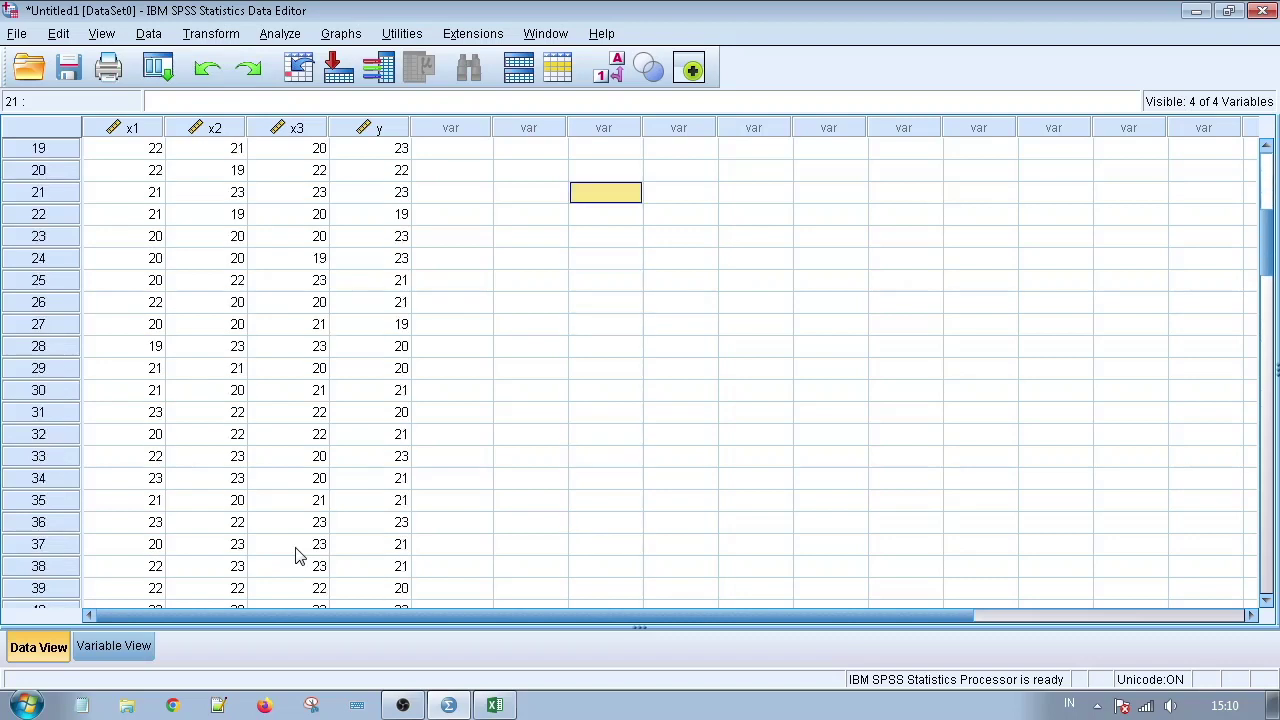
scroll(296, 556, "down", 5)
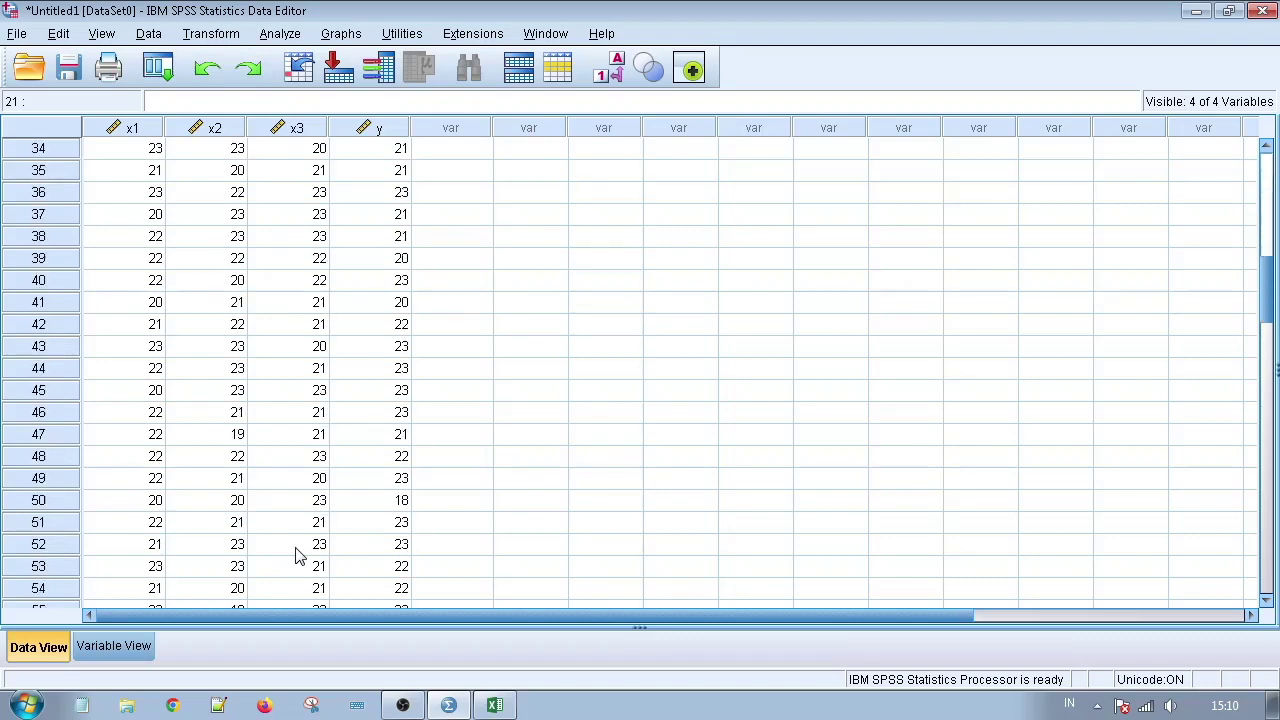
scroll(296, 556, "down", 1)
scroll(296, 556, "down", 4)
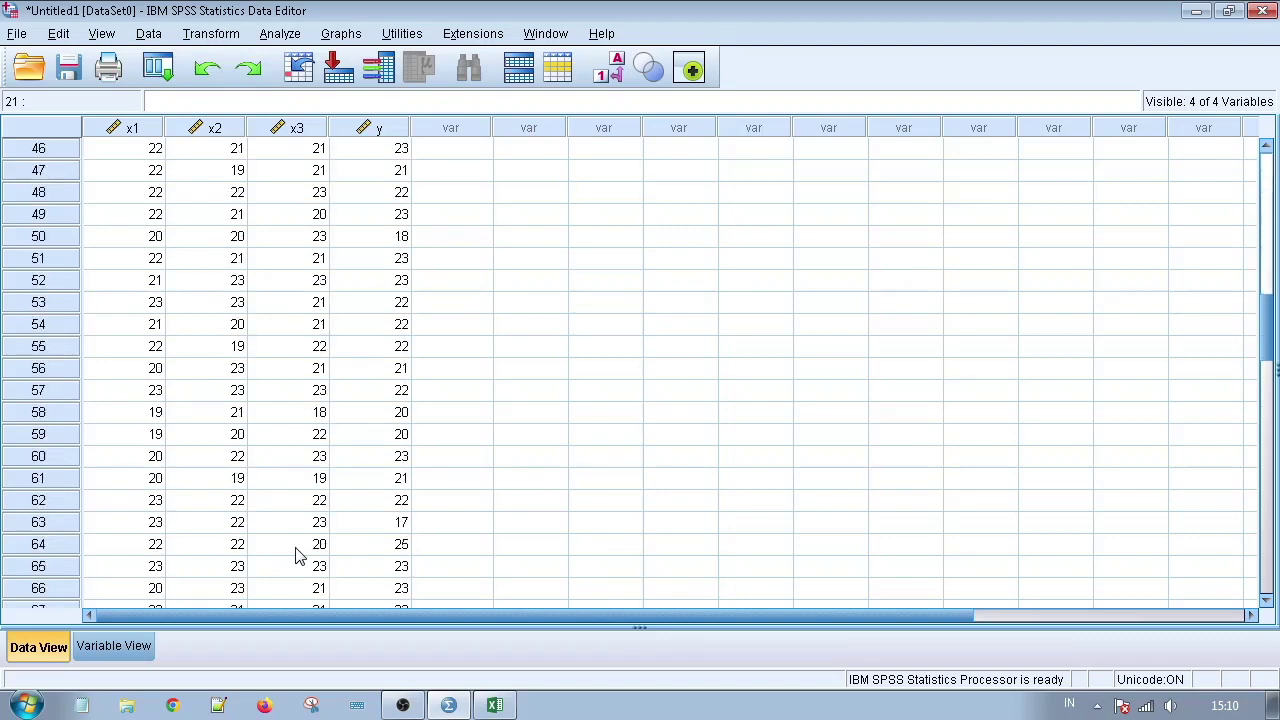
scroll(296, 556, "down", 2)
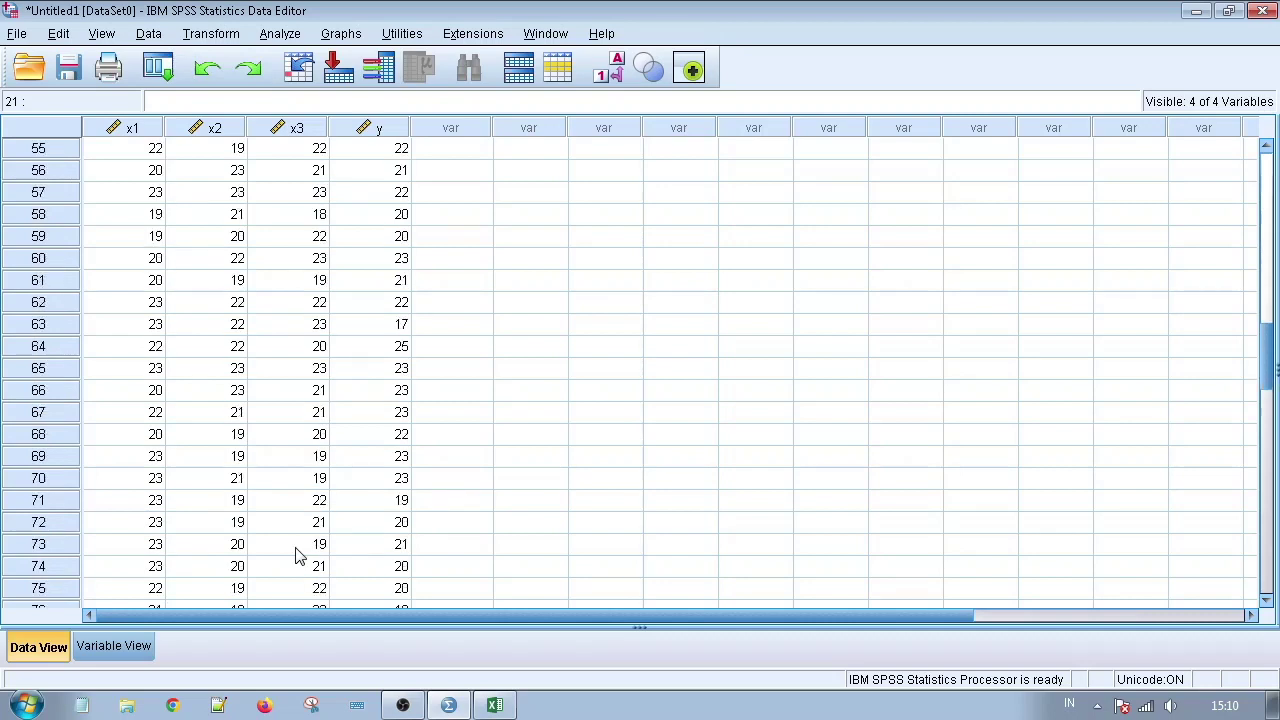
scroll(296, 556, "down", 6)
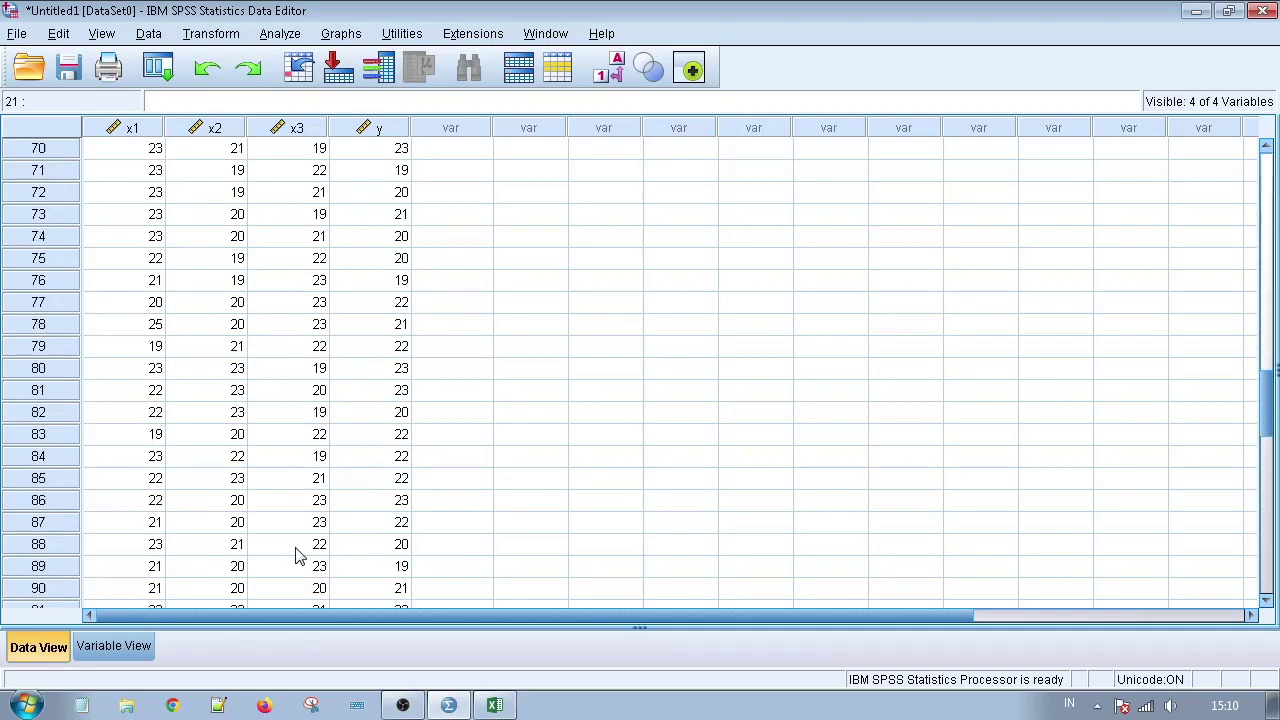
scroll(296, 556, "down", 4)
scroll(296, 556, "up", 2)
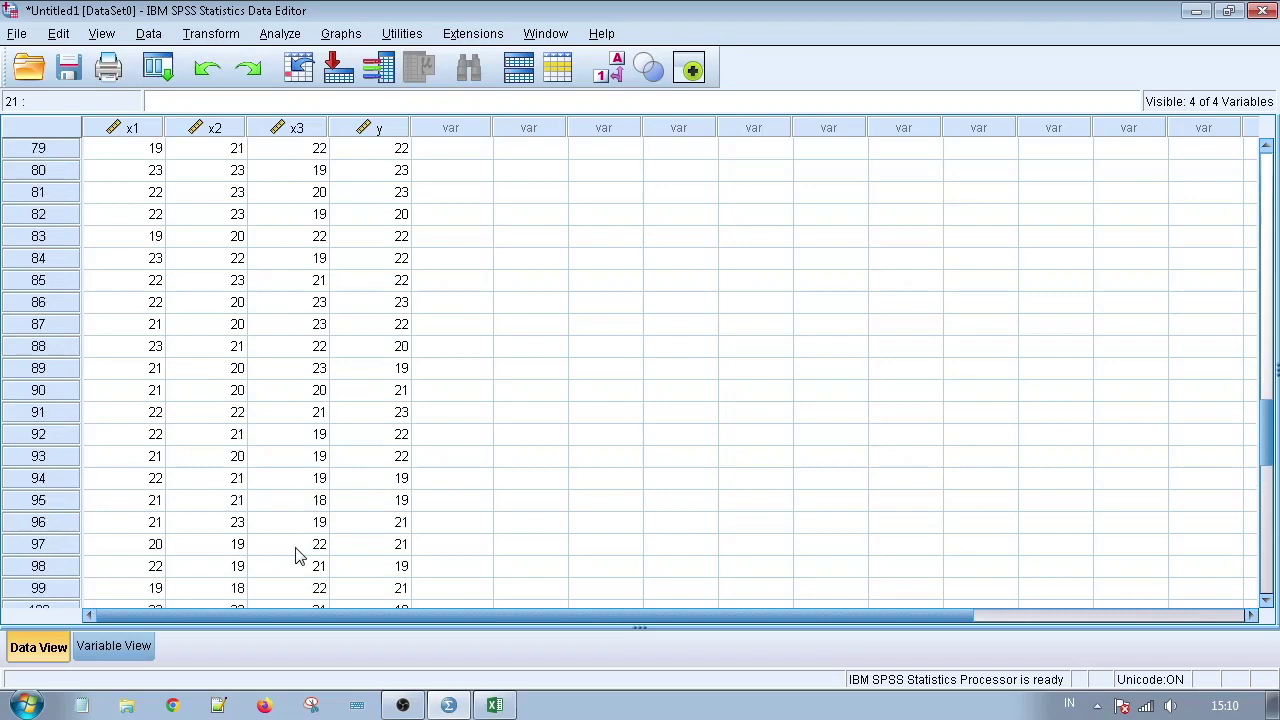
Set case 99's x2 value to 22 and case 95's x3 value to 21
scroll(280, 562, "down", 1)
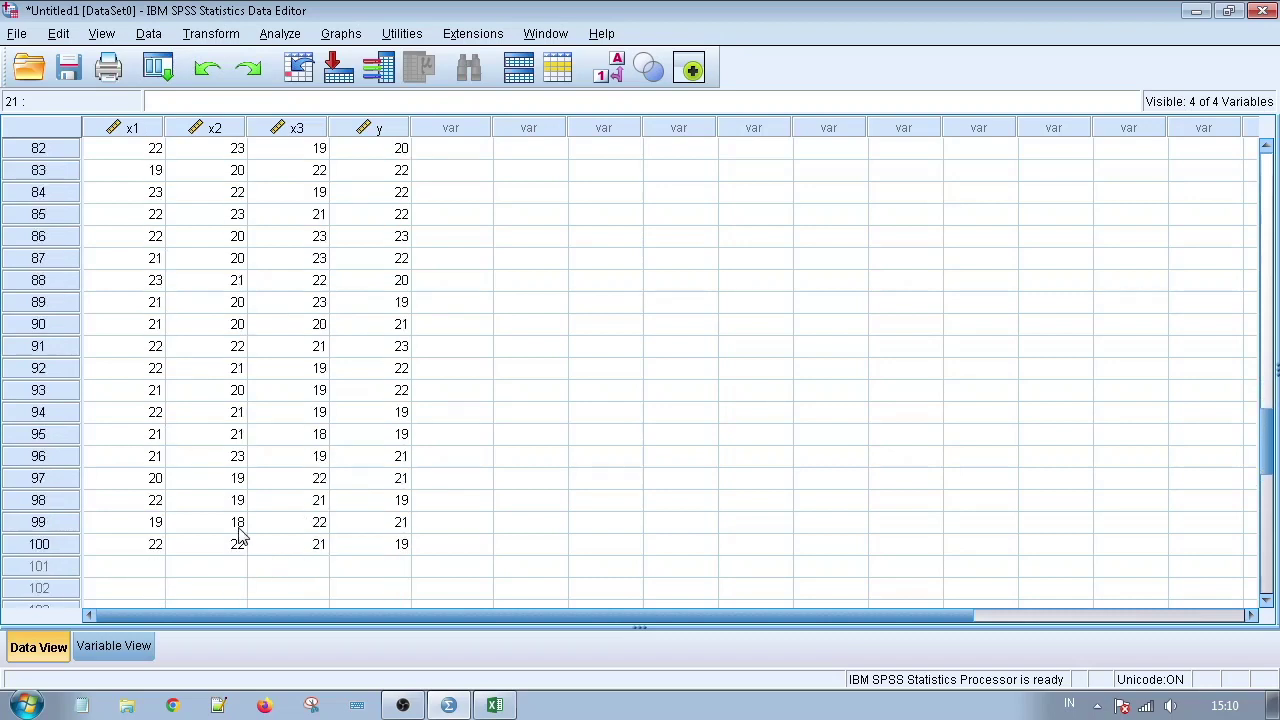
left_click(238, 529)
type("22")
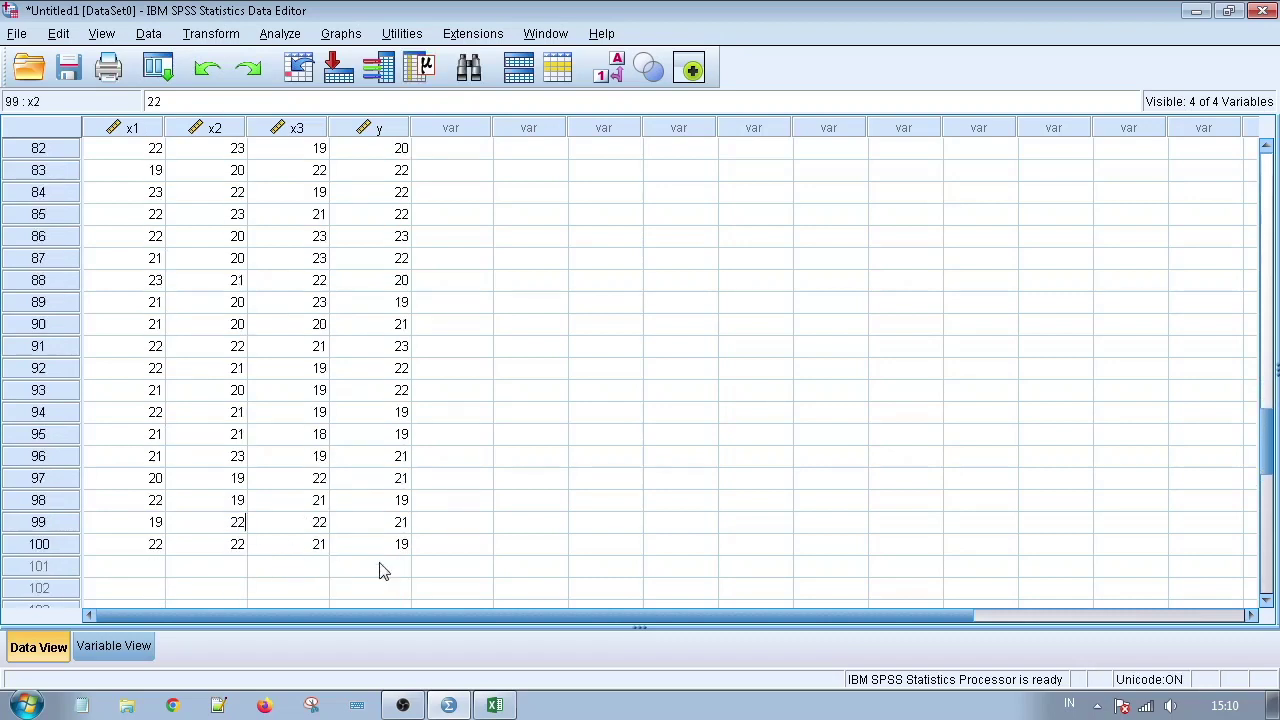
left_click(602, 440)
left_click(326, 442)
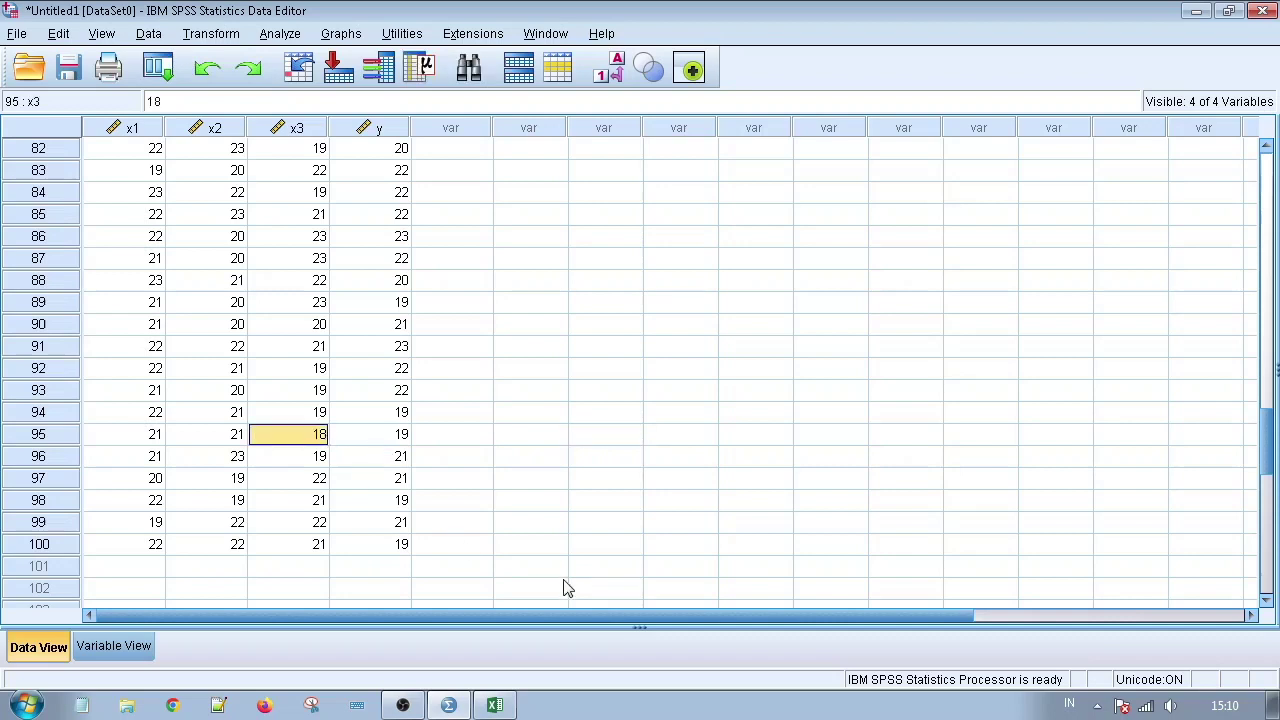
type("21")
left_click(560, 480)
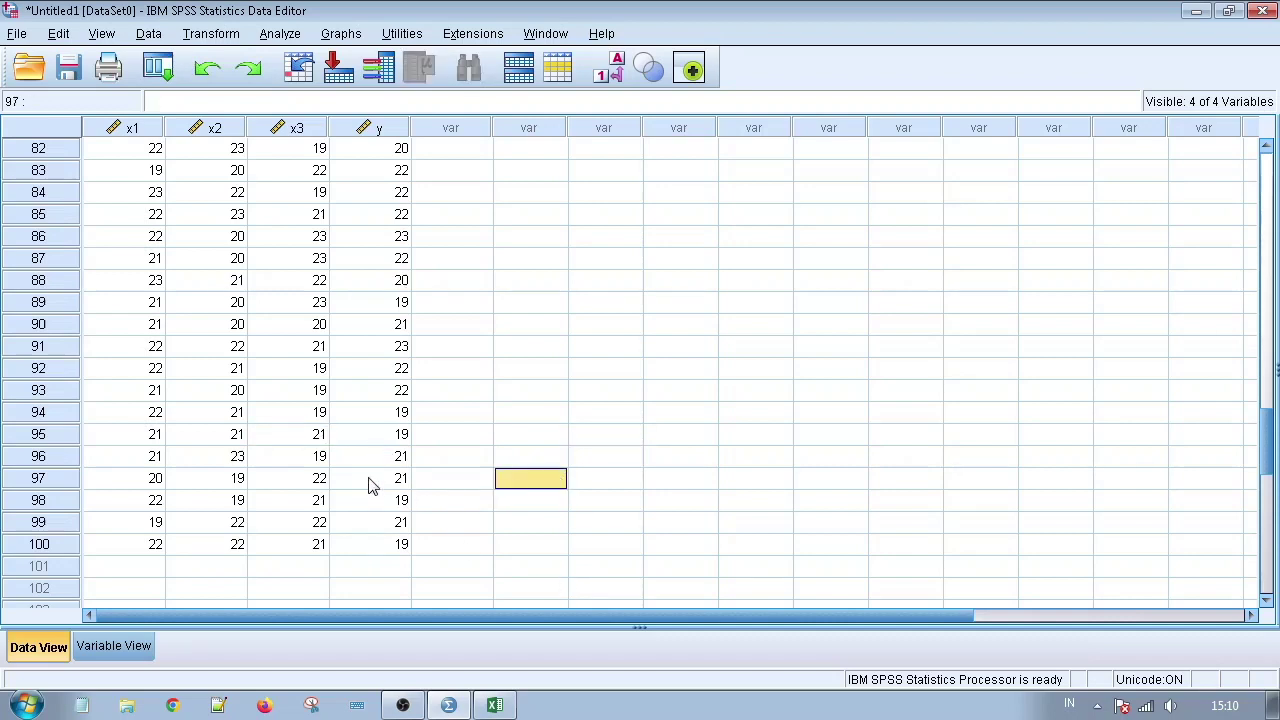
Set case 3's x3 value to 21
scroll(368, 485, "up", 5)
scroll(276, 285, "up", 4)
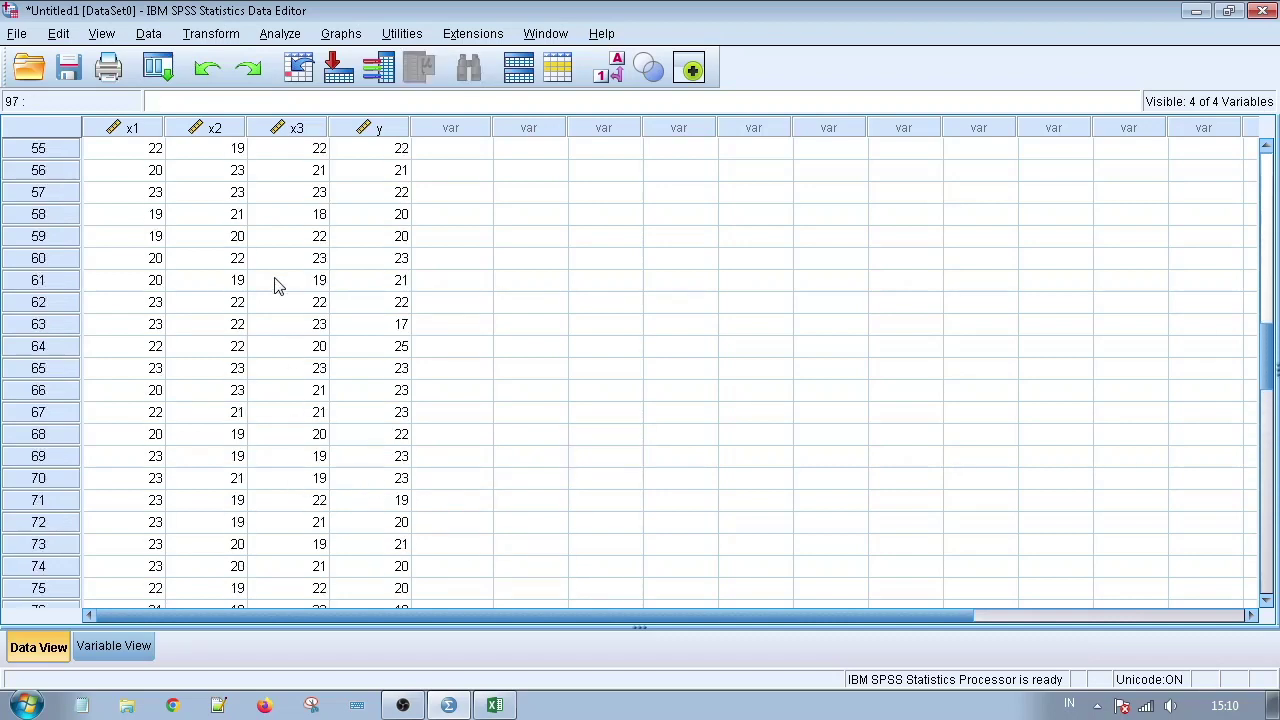
scroll(276, 285, "up", 18)
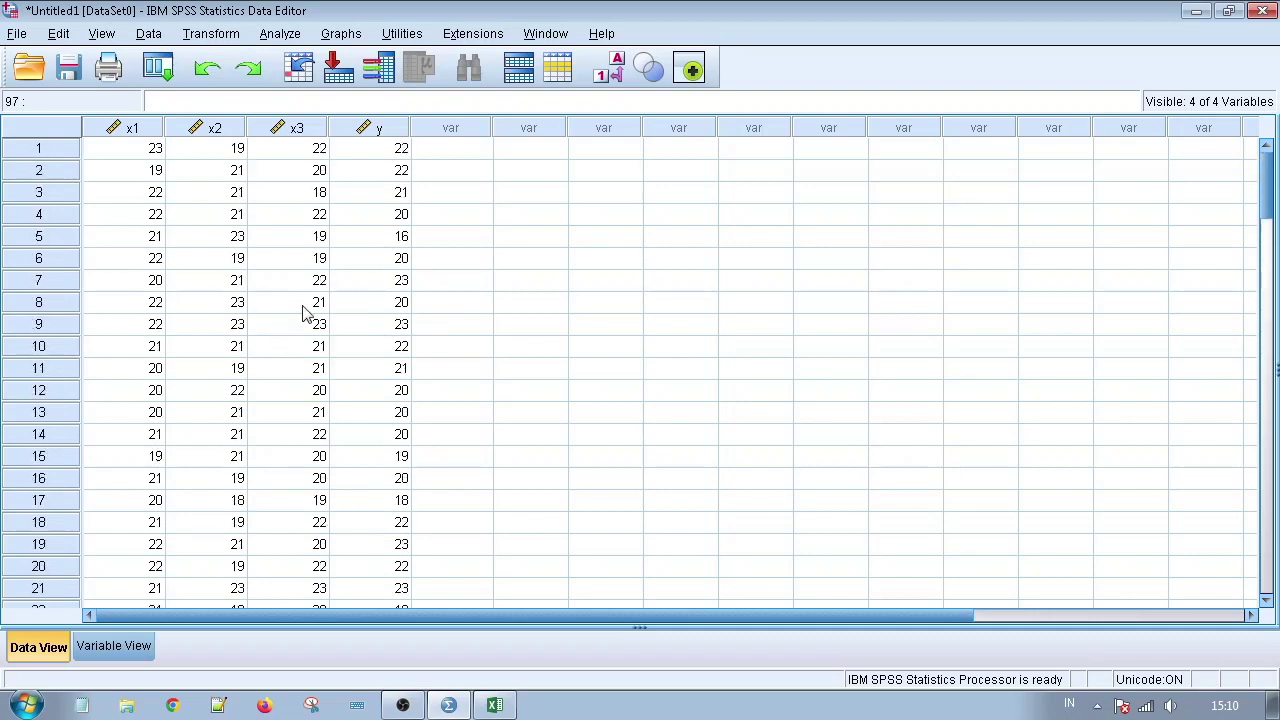
left_click(322, 194)
type("2")
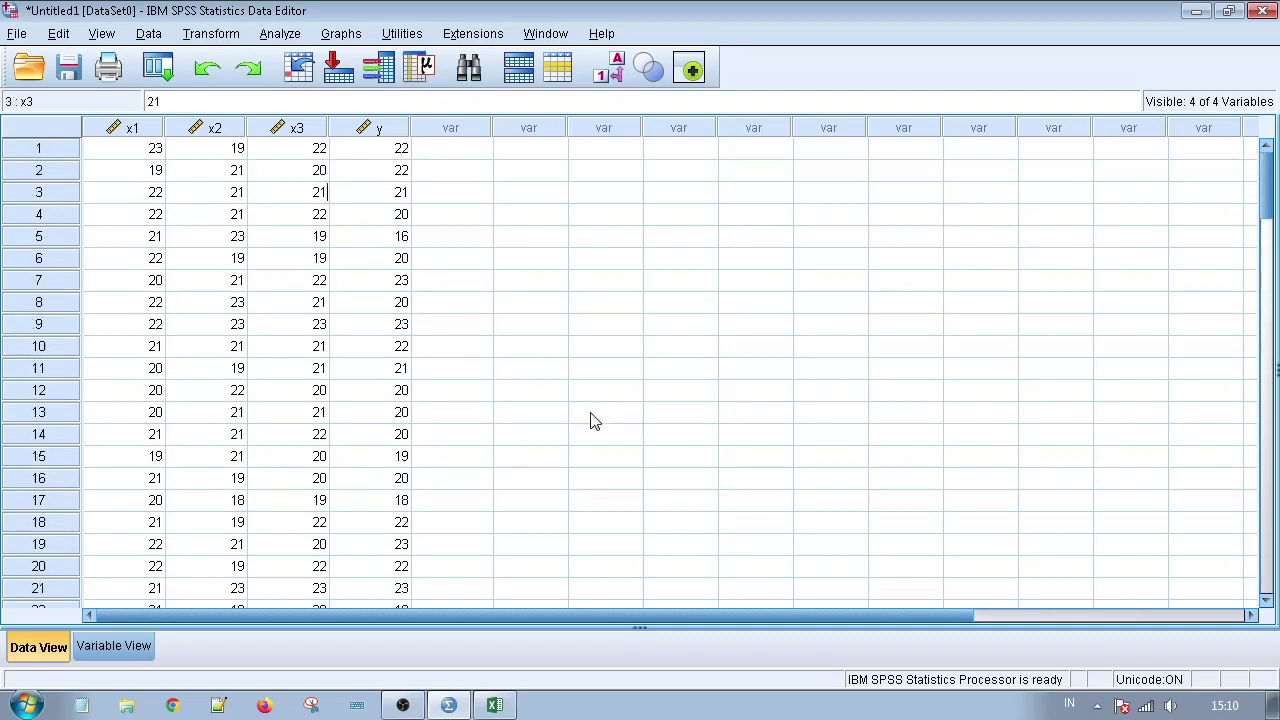
left_click(590, 413)
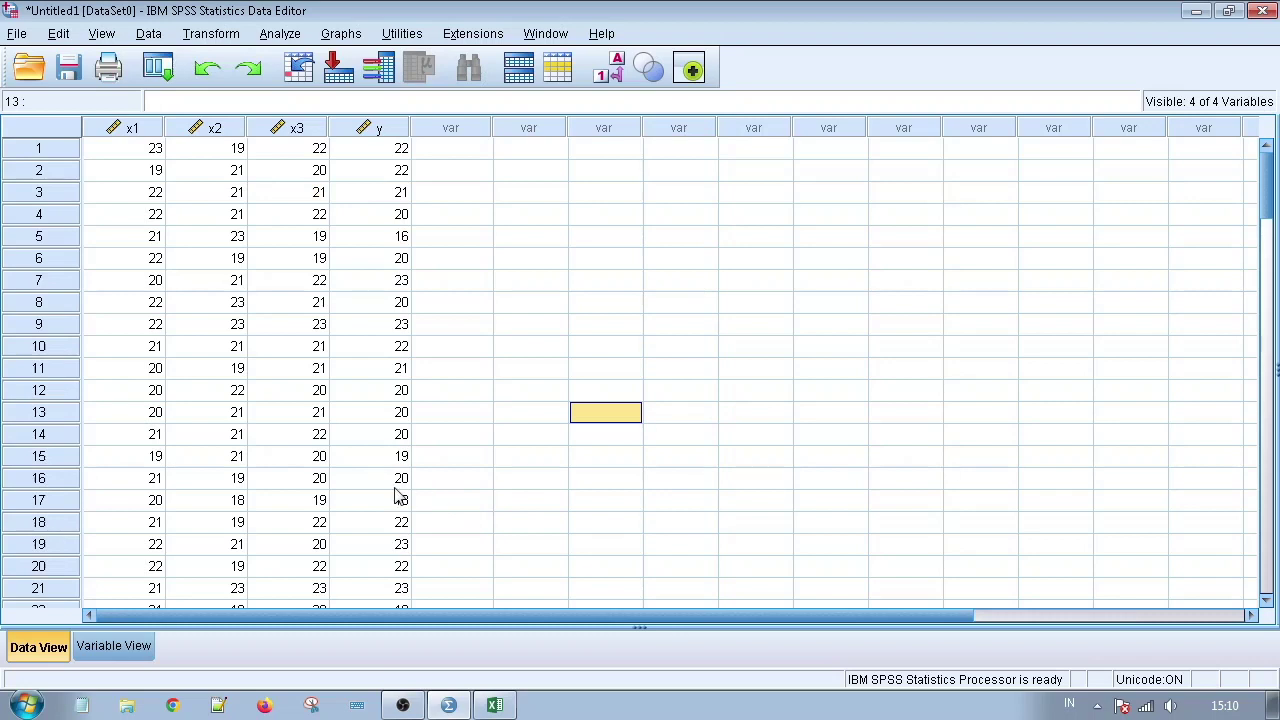
Set case 17's x2 value to 19 and its y value to 21
left_click(242, 504)
type("19")
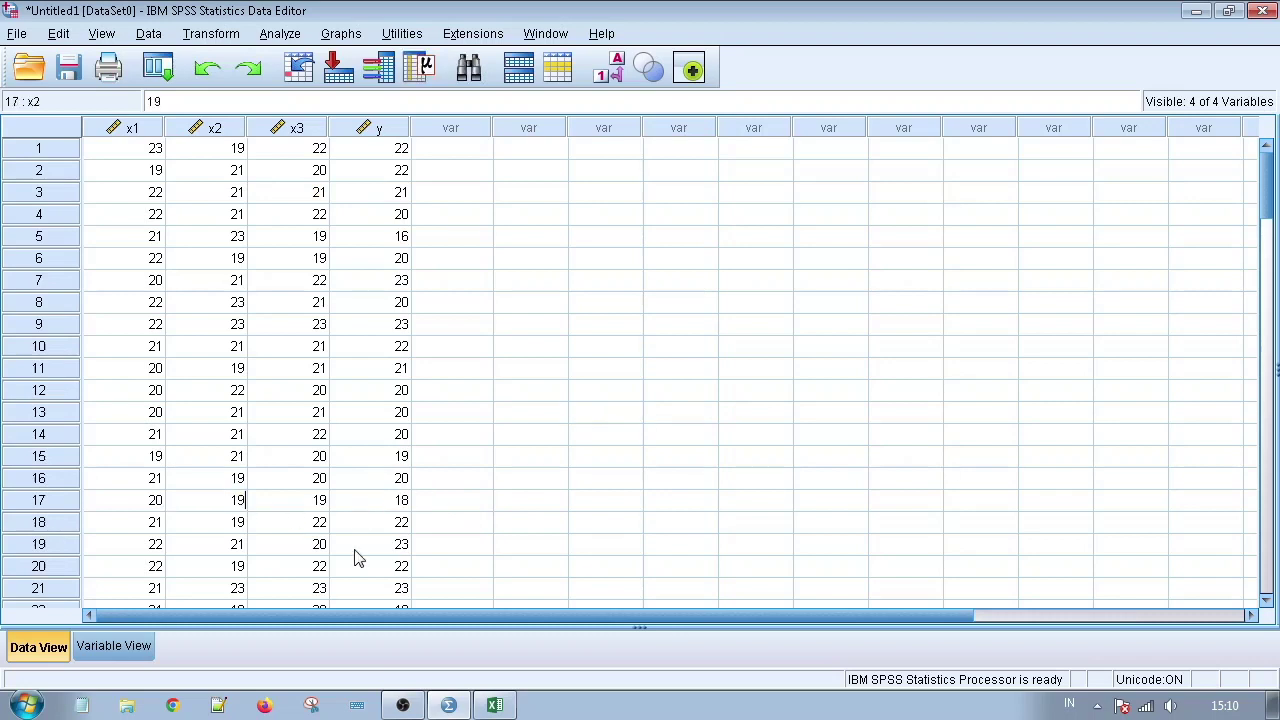
left_click(552, 432)
left_click(406, 504)
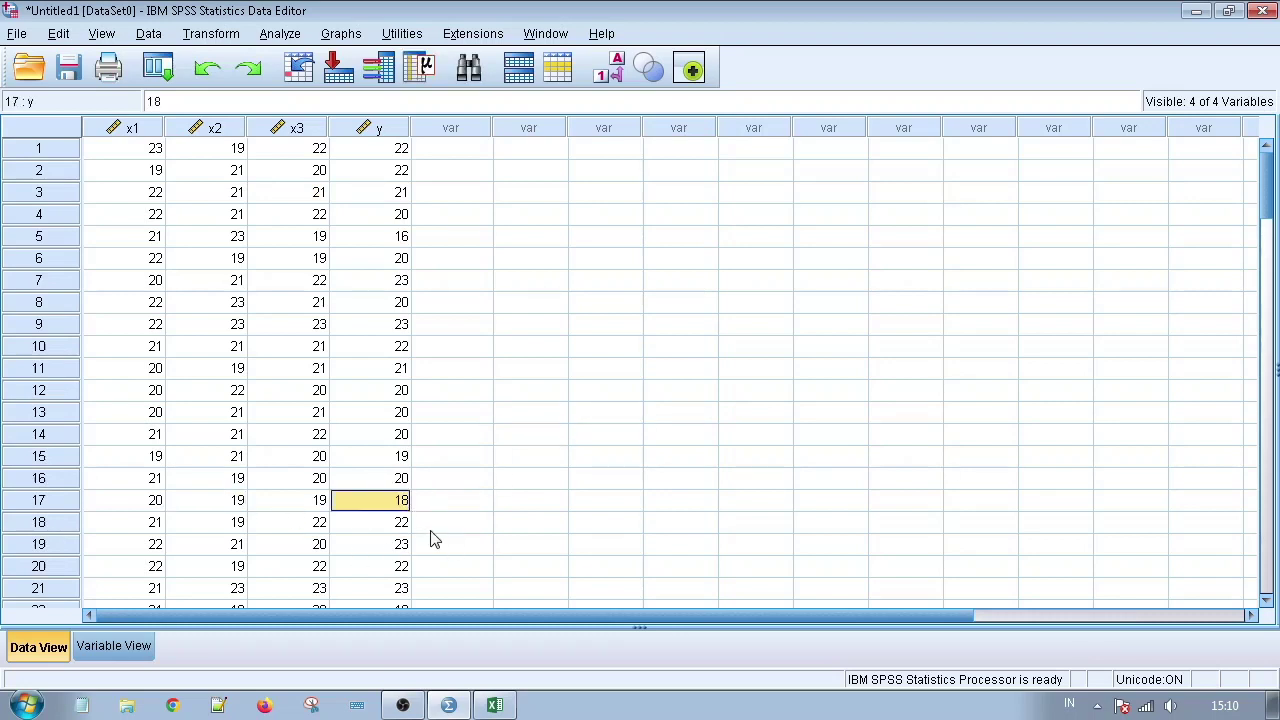
type("21")
left_click(487, 462)
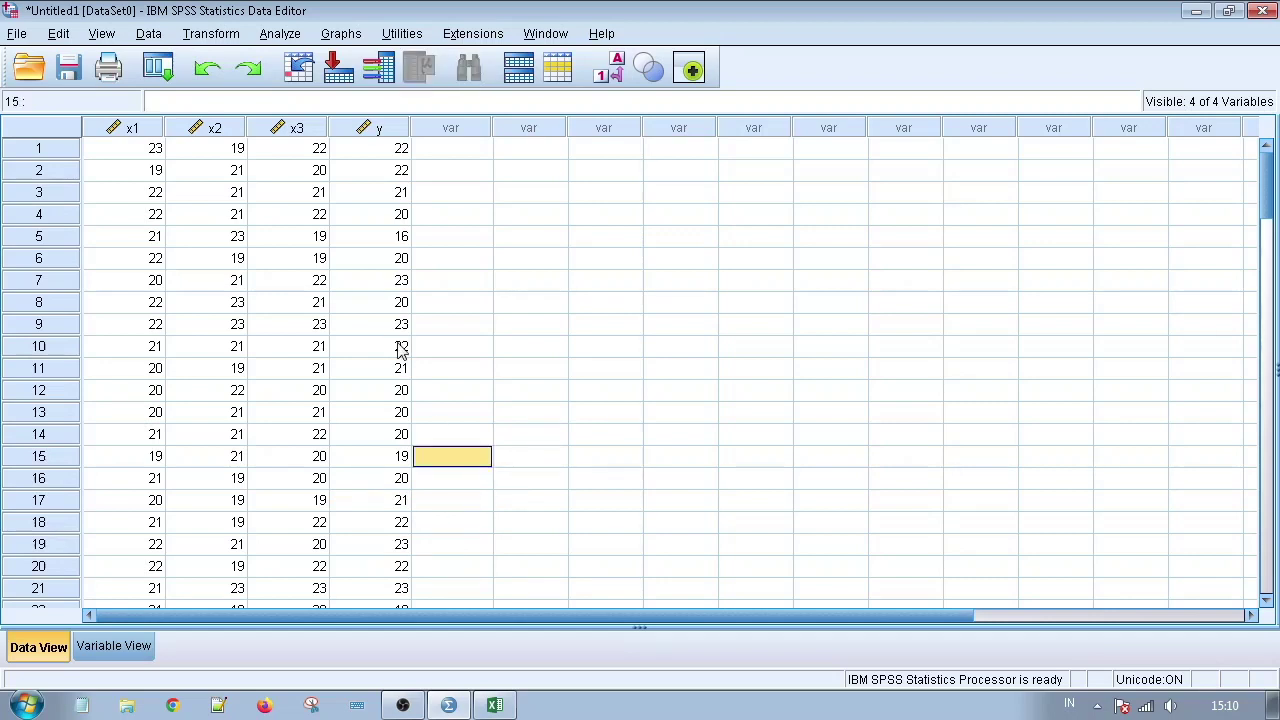
left_click(500, 264)
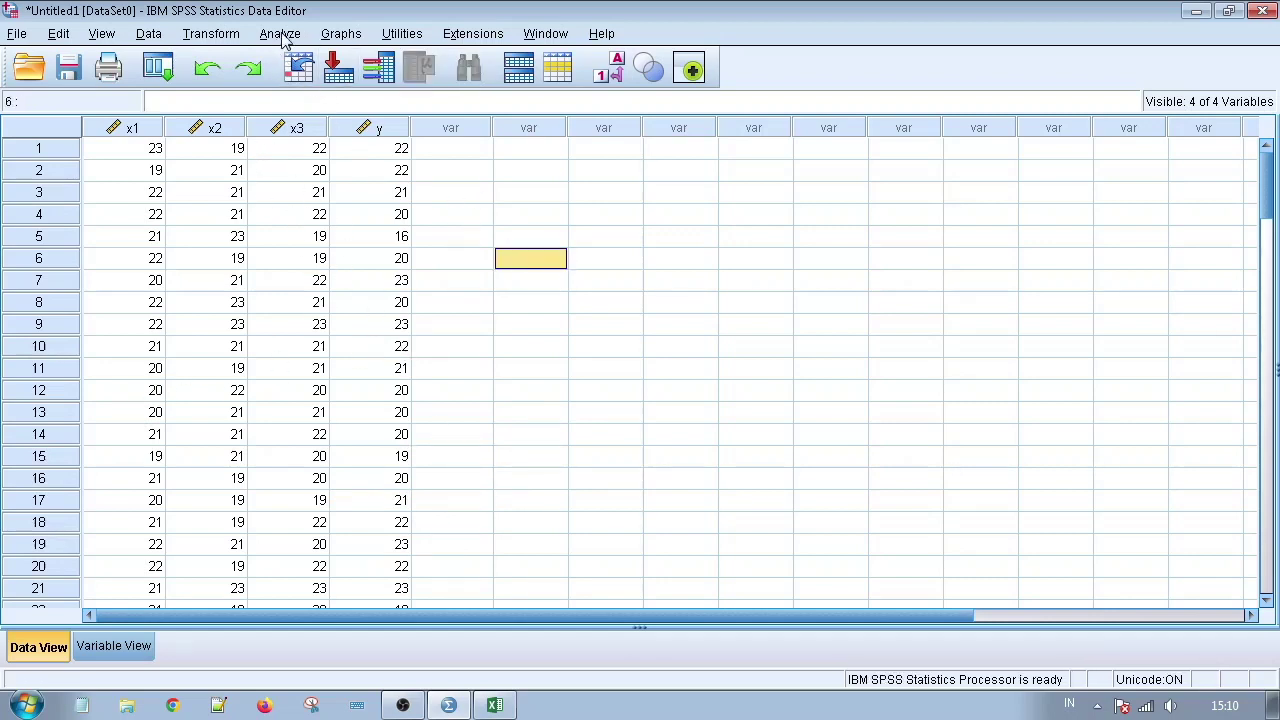
Set up a linear regression with Produk, Harga and Pelayanan as independents and Kepuasan as the dependent variable
left_click(283, 34)
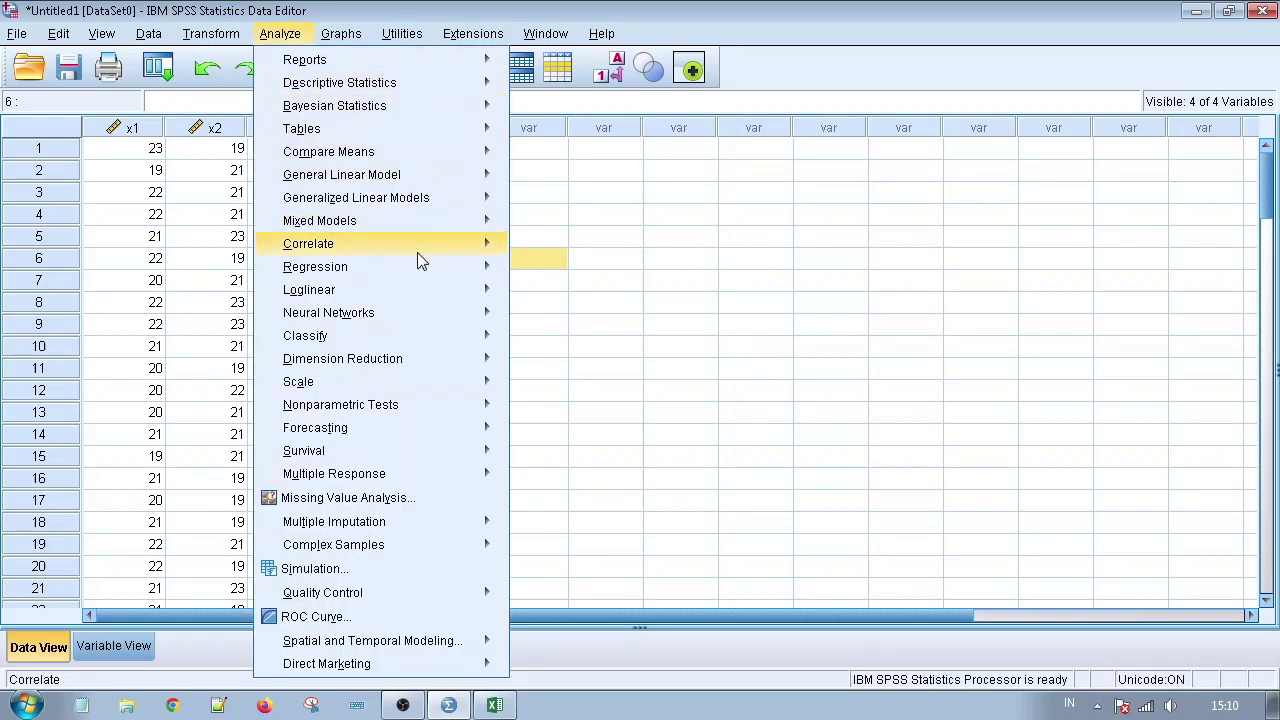
mouse_move(432, 272)
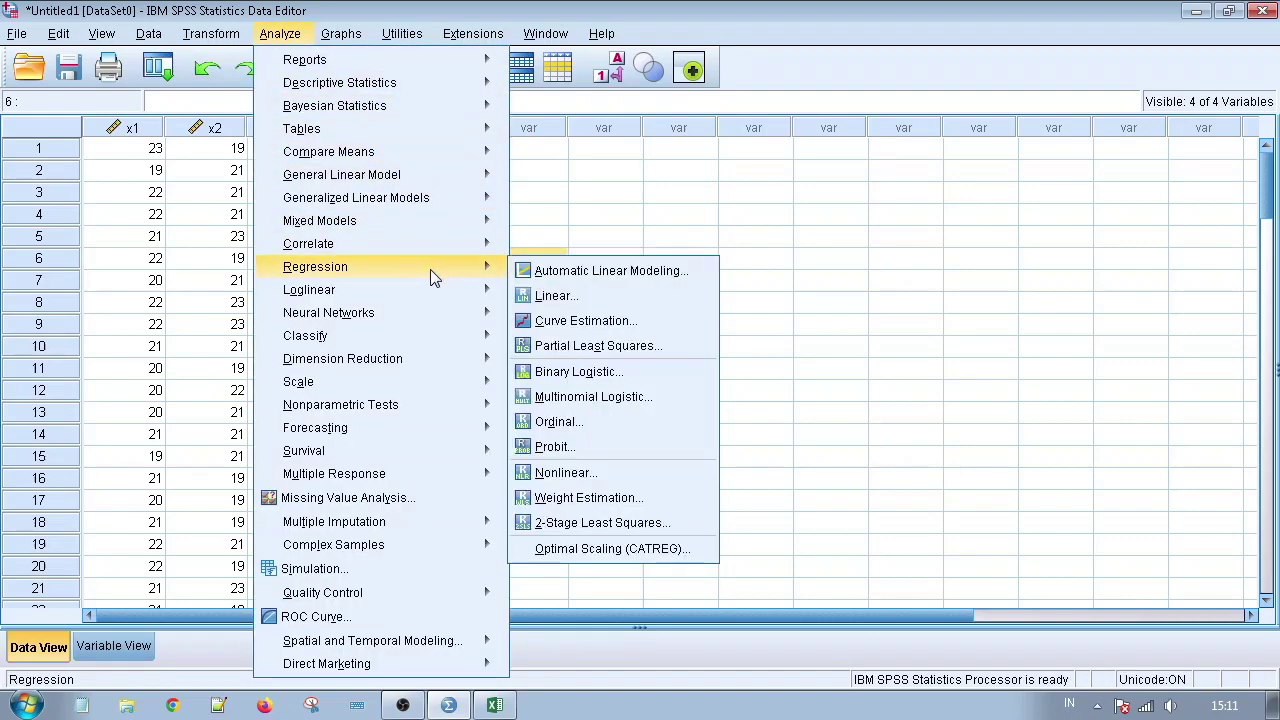
left_click(591, 297)
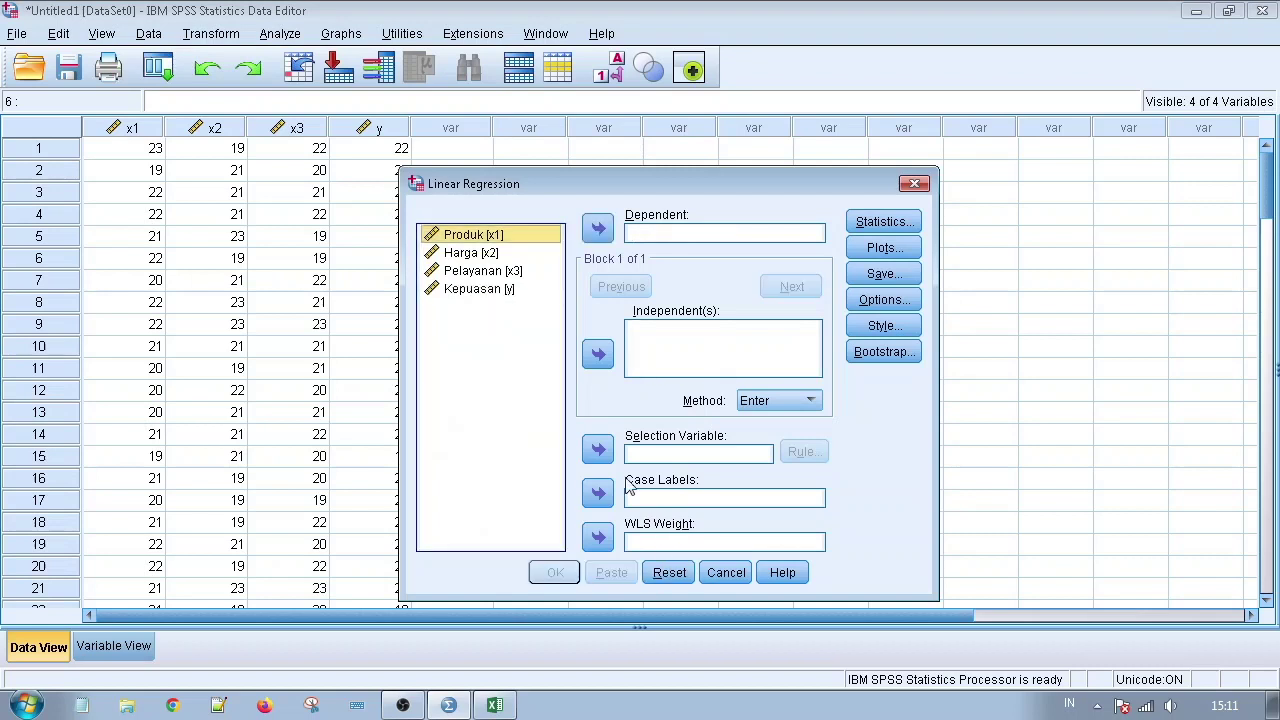
left_click(518, 272, "shift")
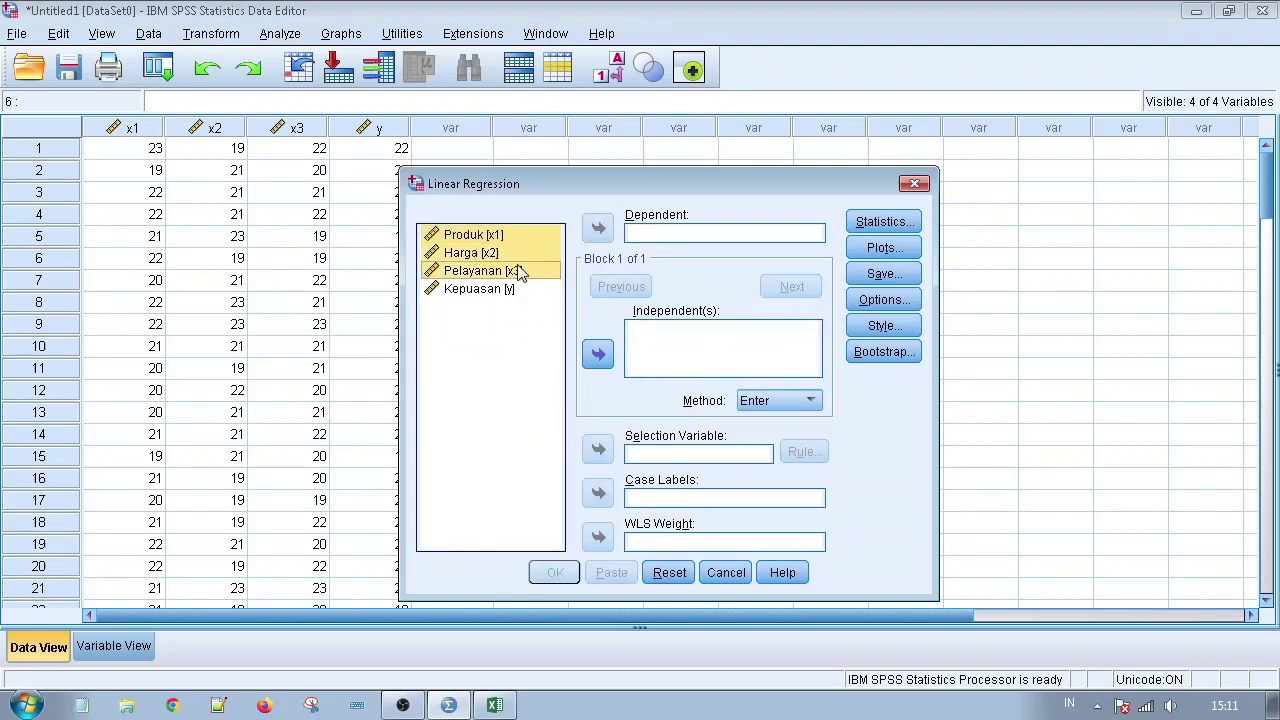
left_click(599, 355)
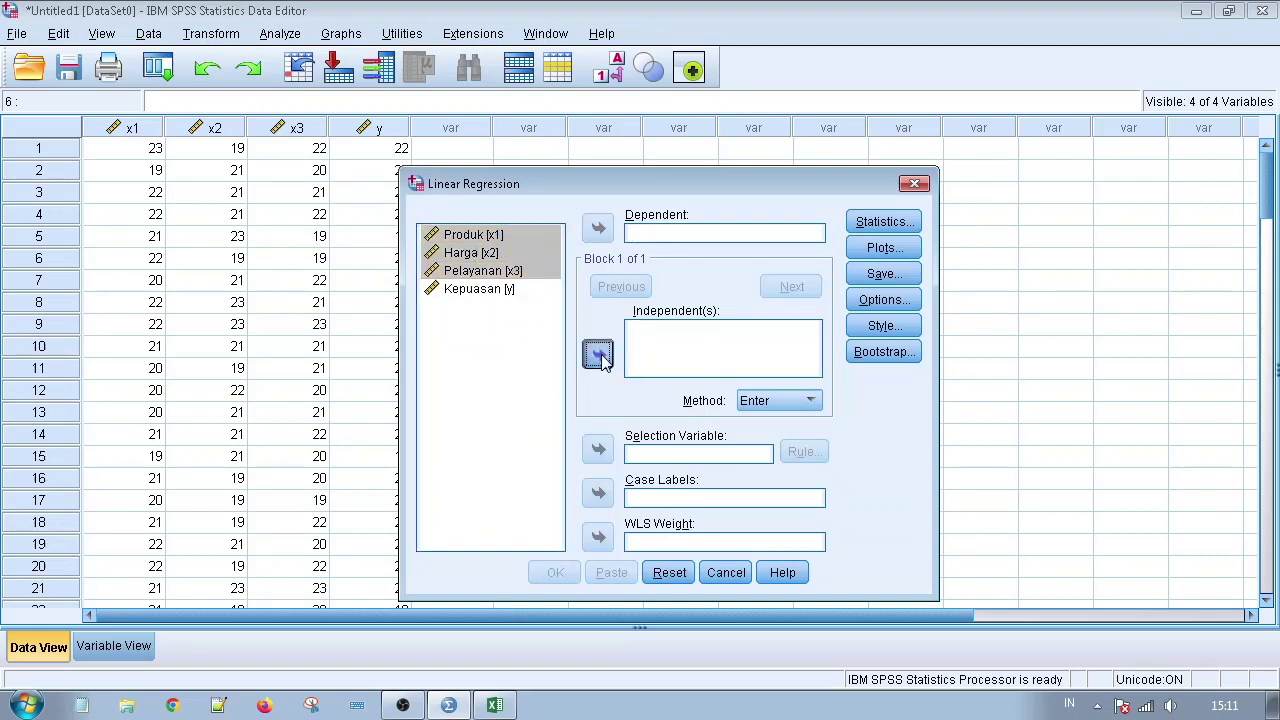
left_click(503, 290)
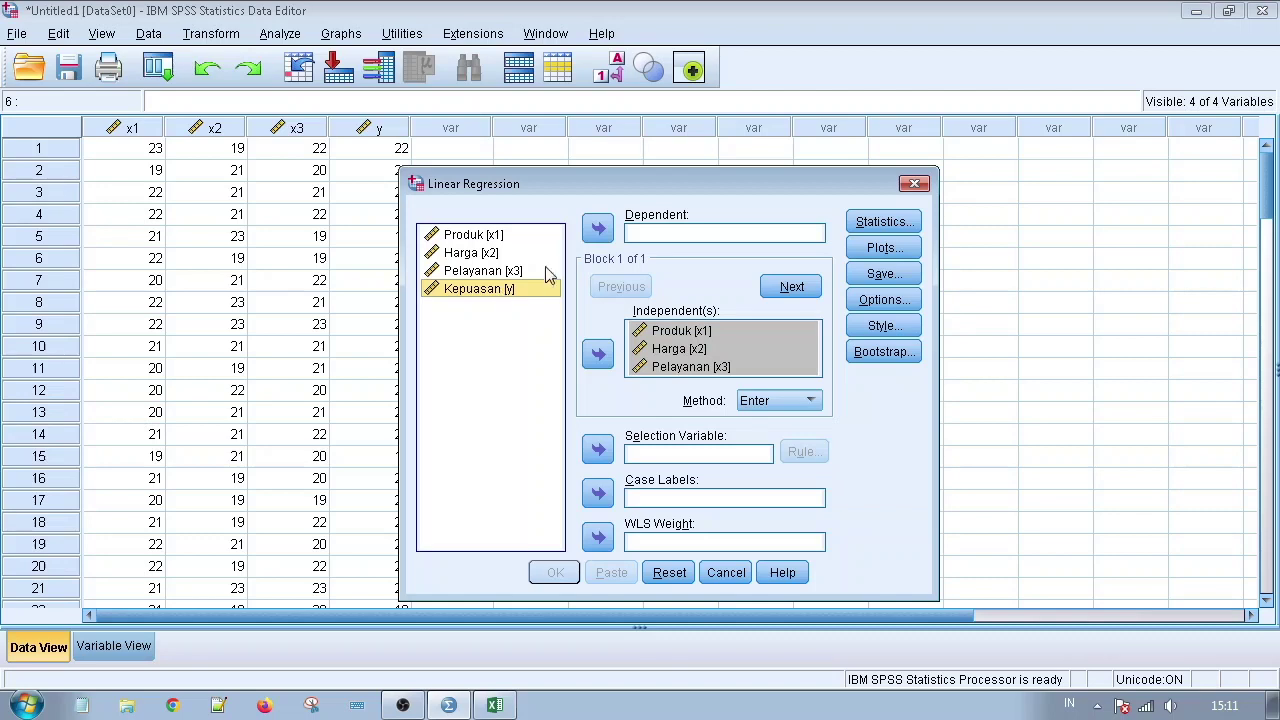
left_click(598, 230)
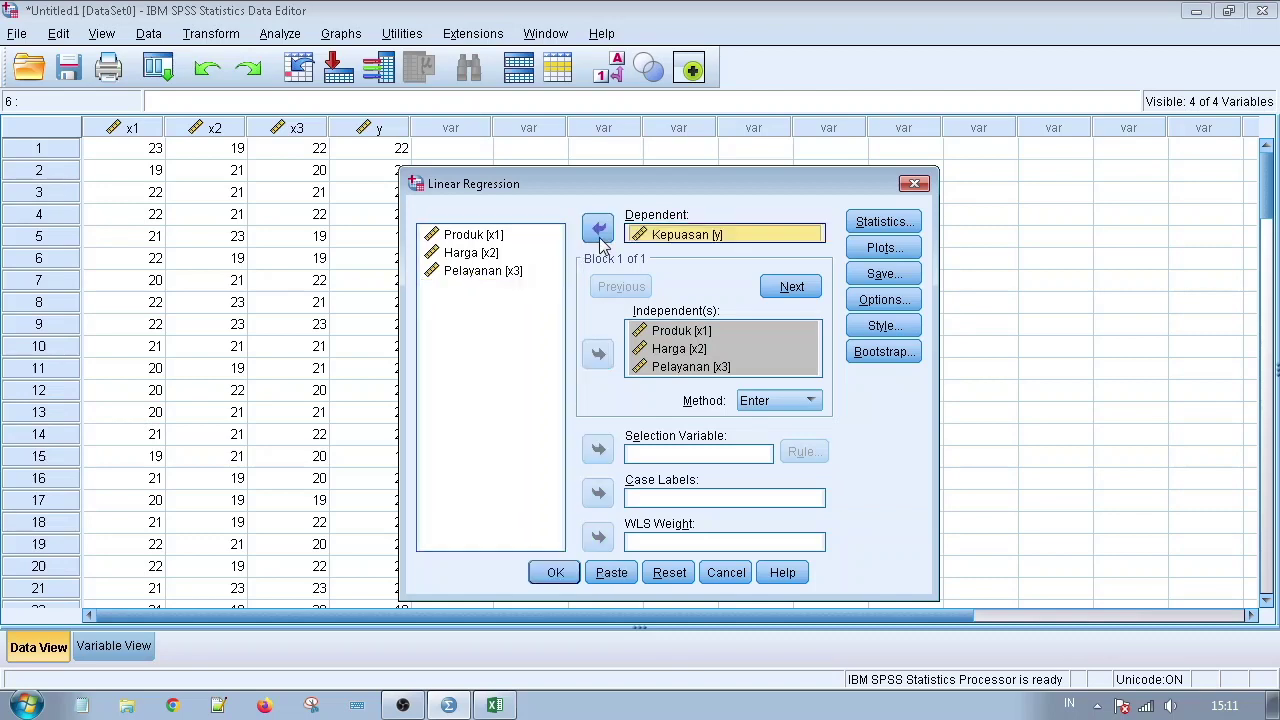
Run the regression with unstandardized residuals saved as a new variable, and close the output without saving it
left_click(900, 276)
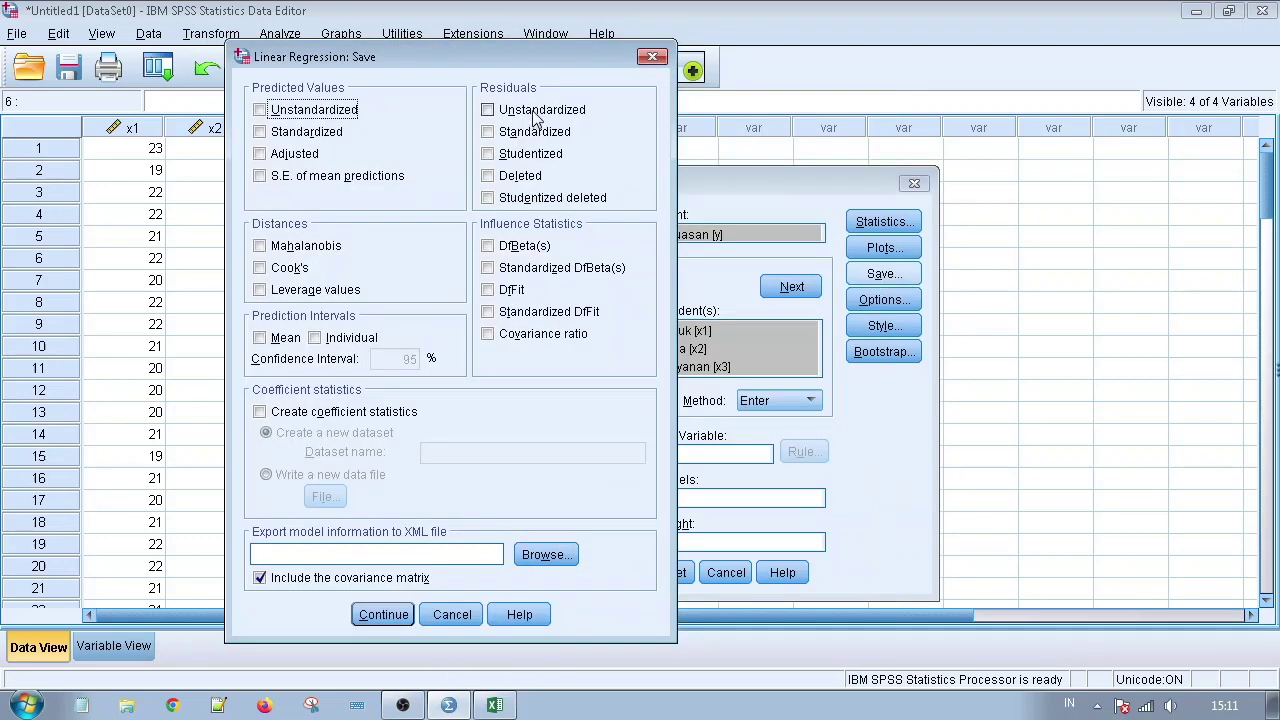
left_click(536, 112)
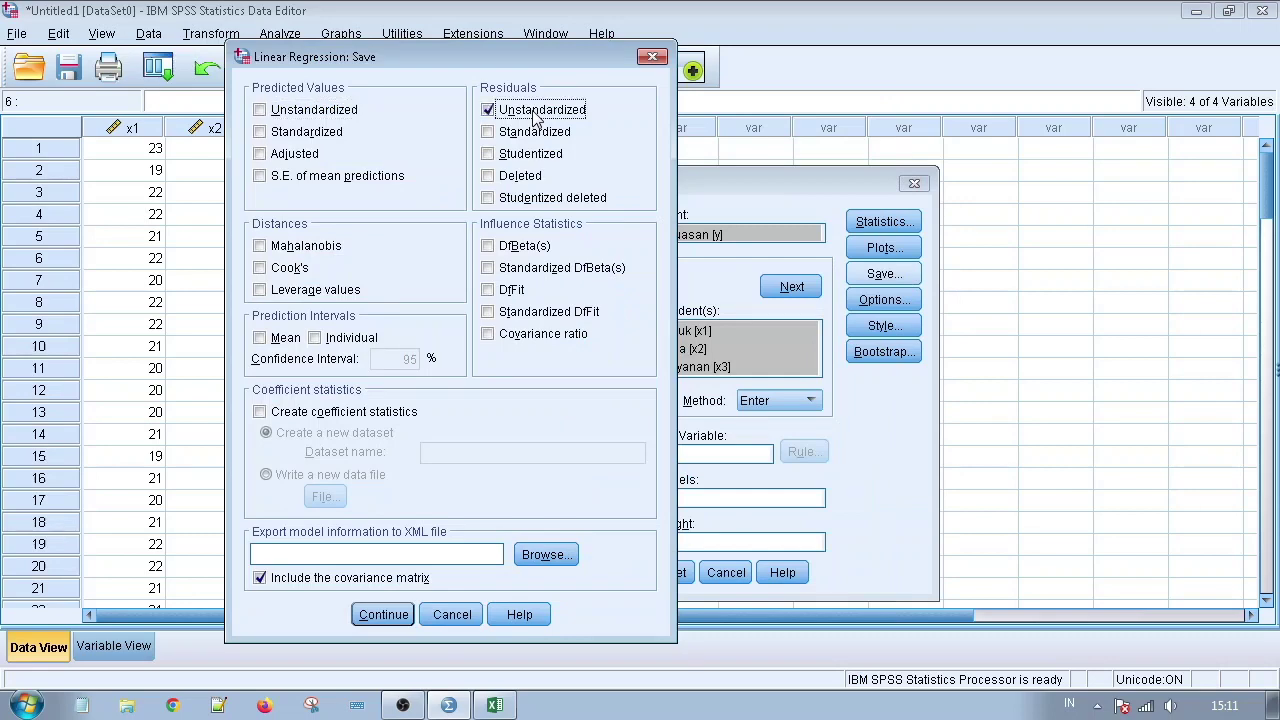
left_click(372, 615)
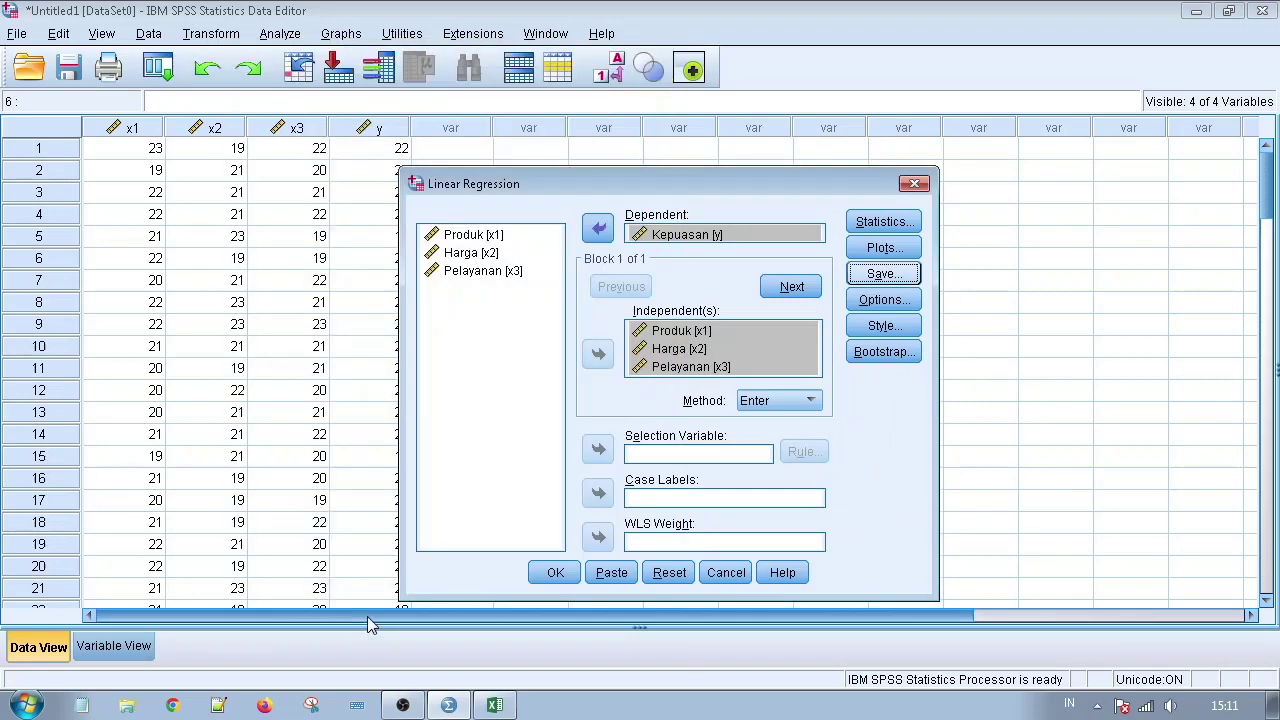
left_click(553, 577)
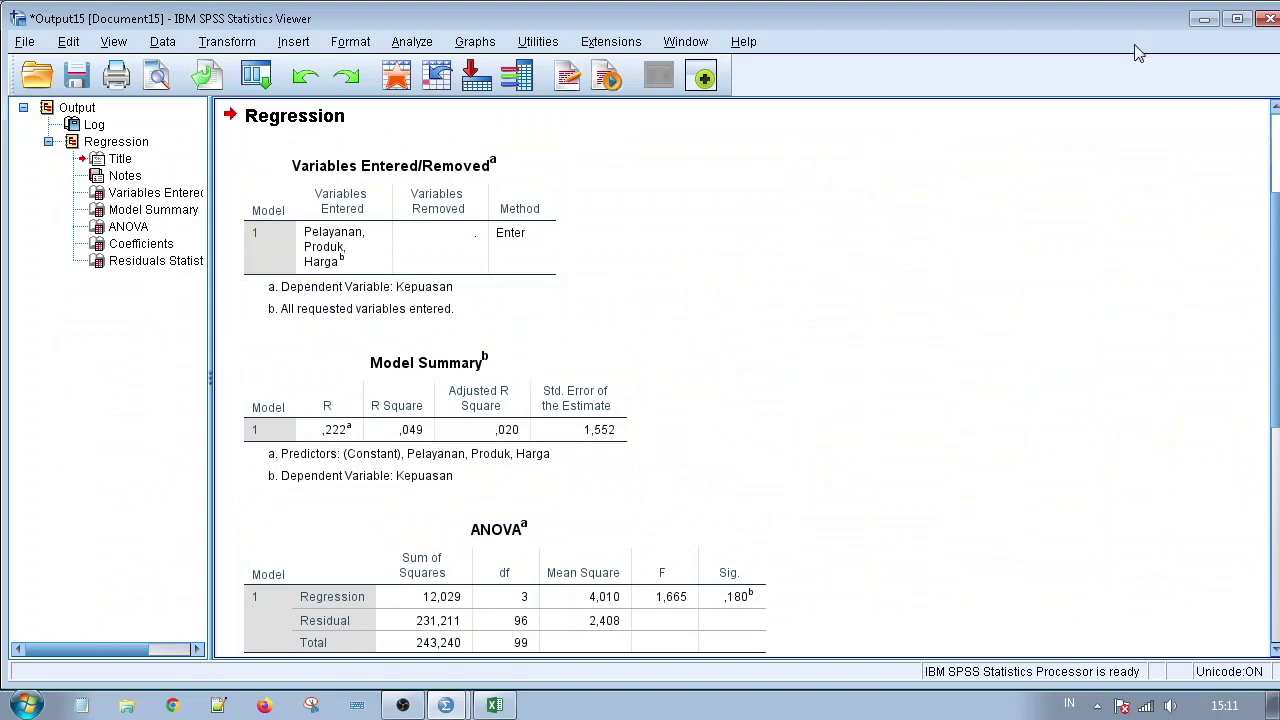
left_click(1268, 18)
left_click(661, 380)
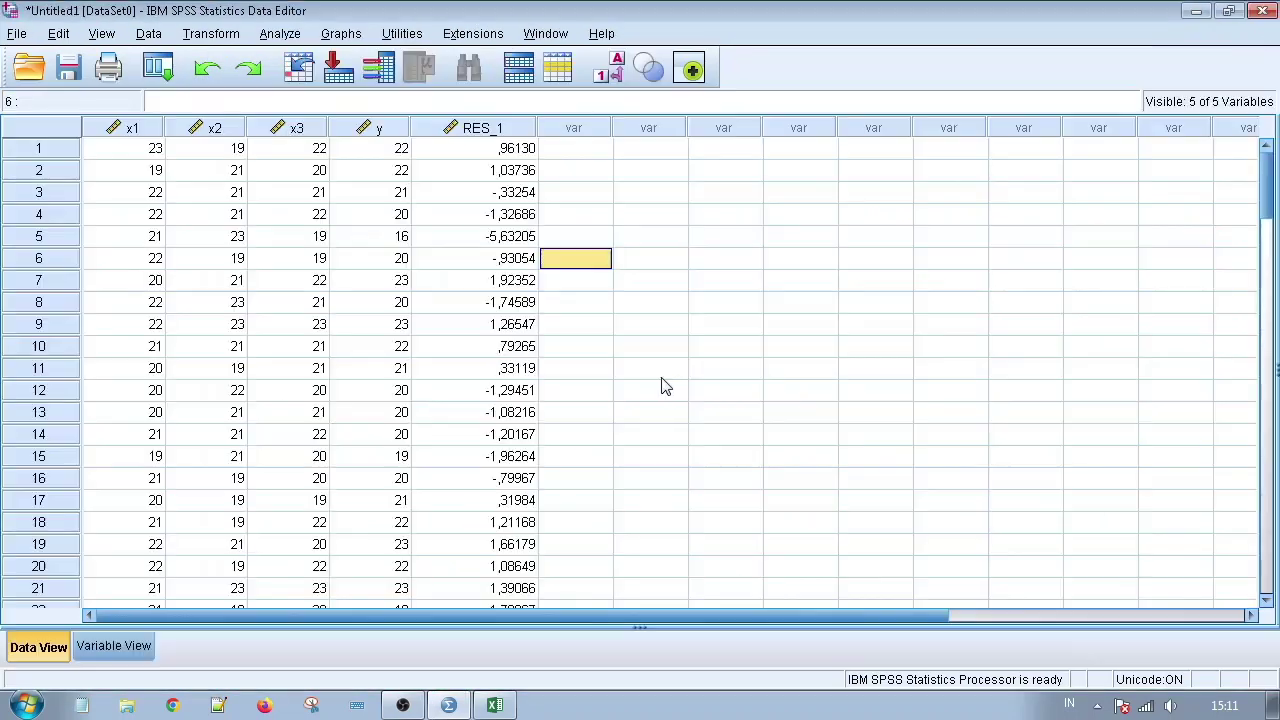
Run a legacy one-sample Kolmogorov-Smirnov test of the unstandardized residual against the normal distribution
left_click(286, 34)
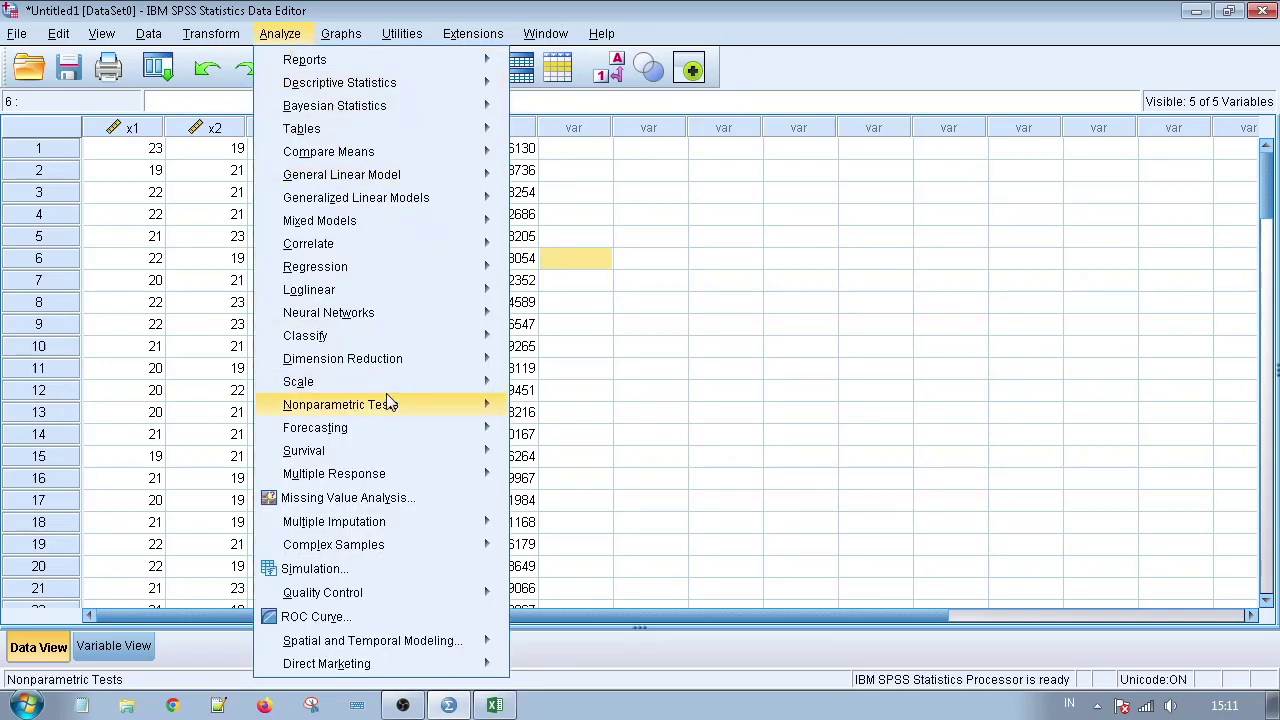
mouse_move(388, 416)
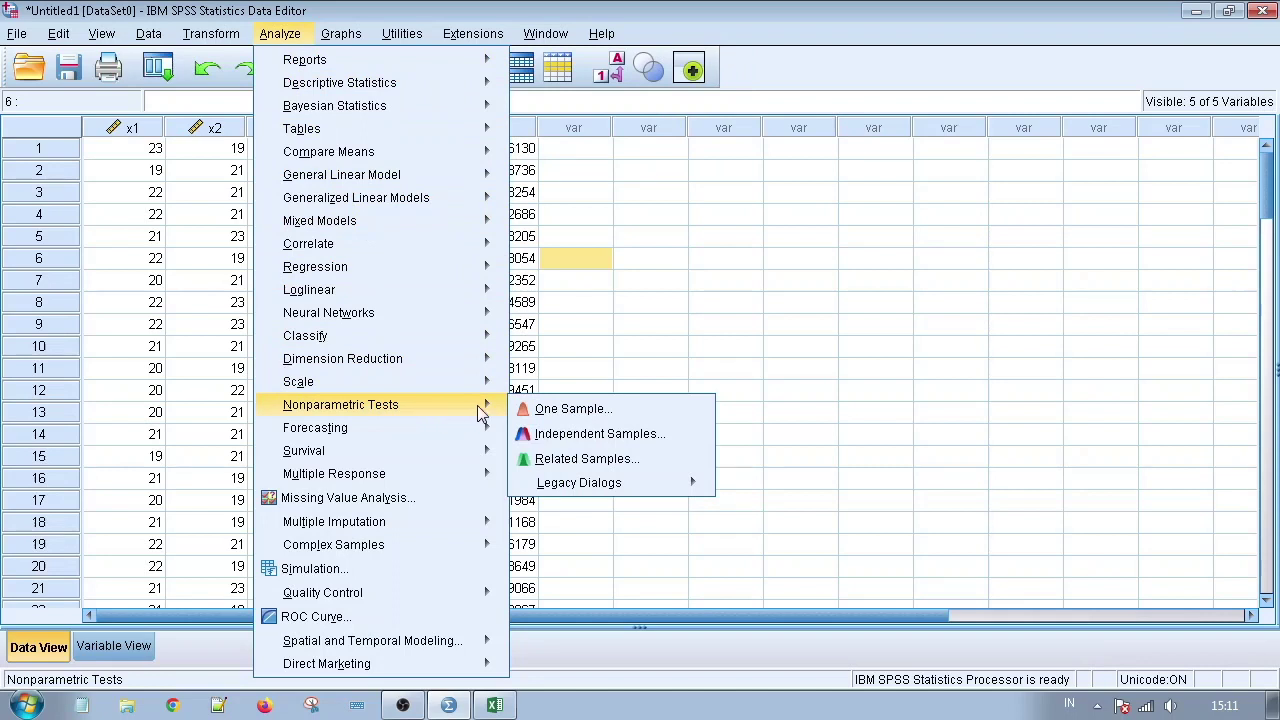
mouse_move(600, 485)
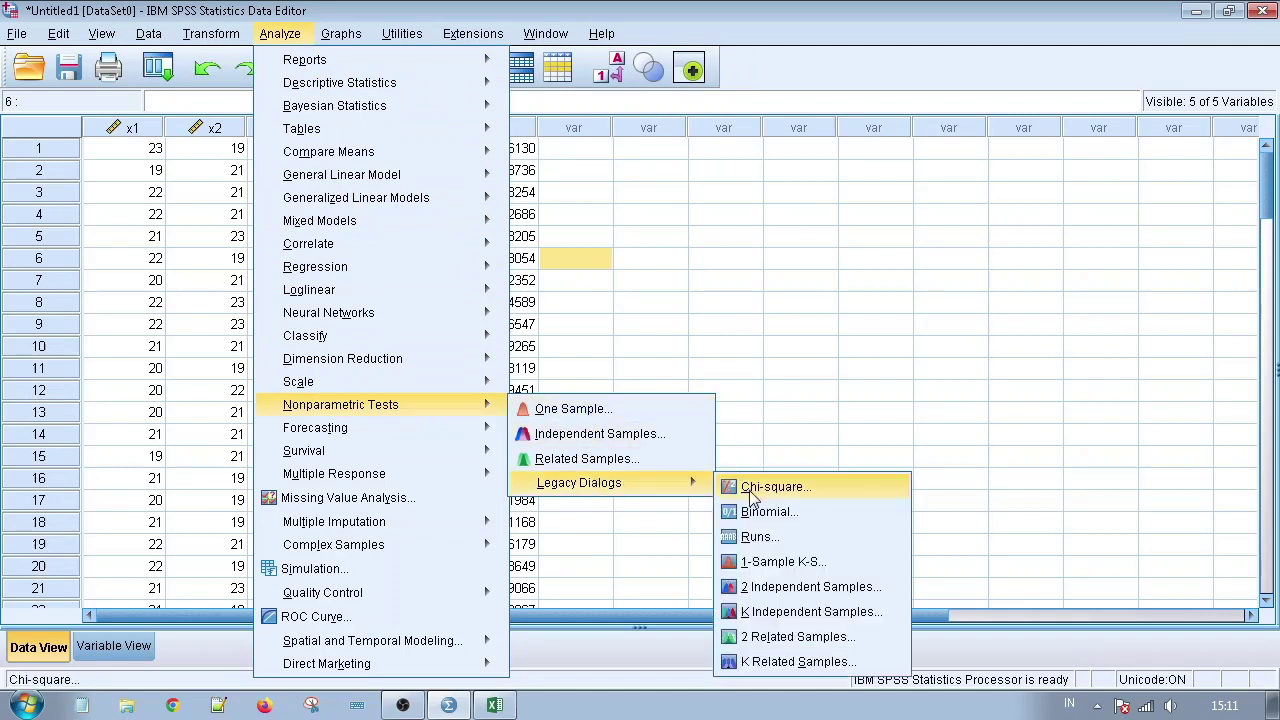
left_click(813, 564)
left_click(498, 350)
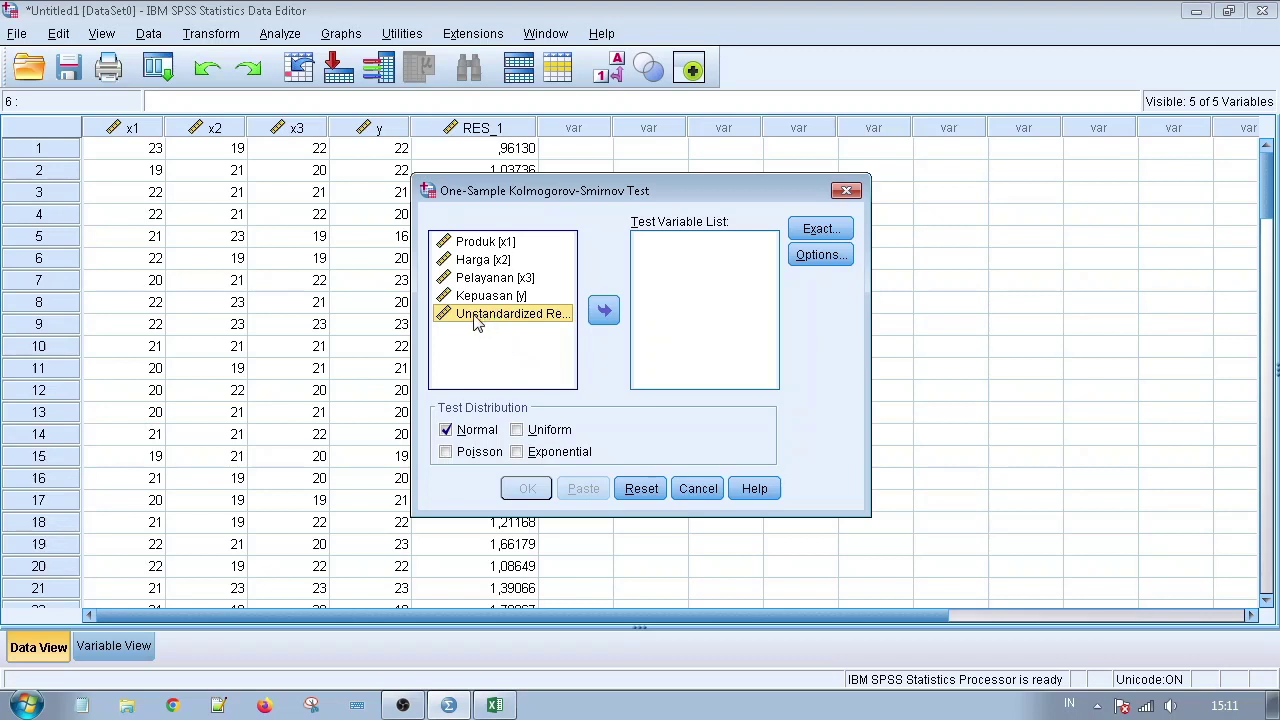
left_click(604, 311)
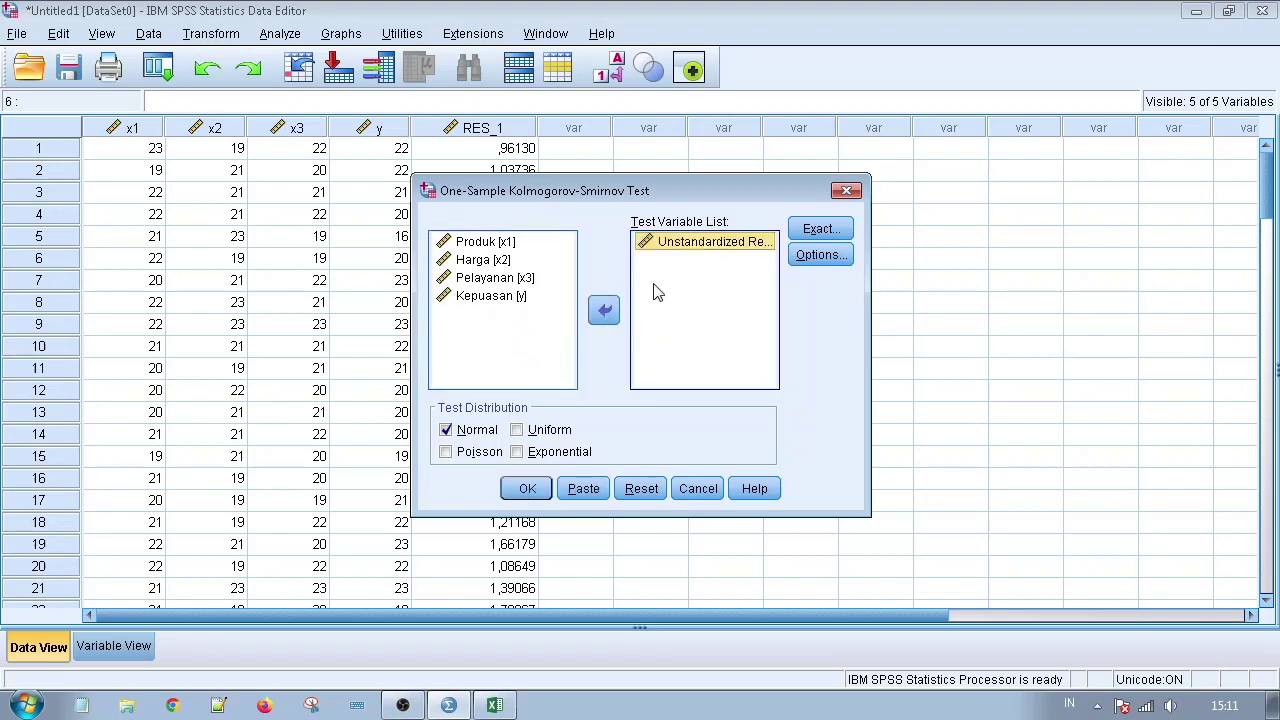
left_click(524, 492)
left_click(520, 503)
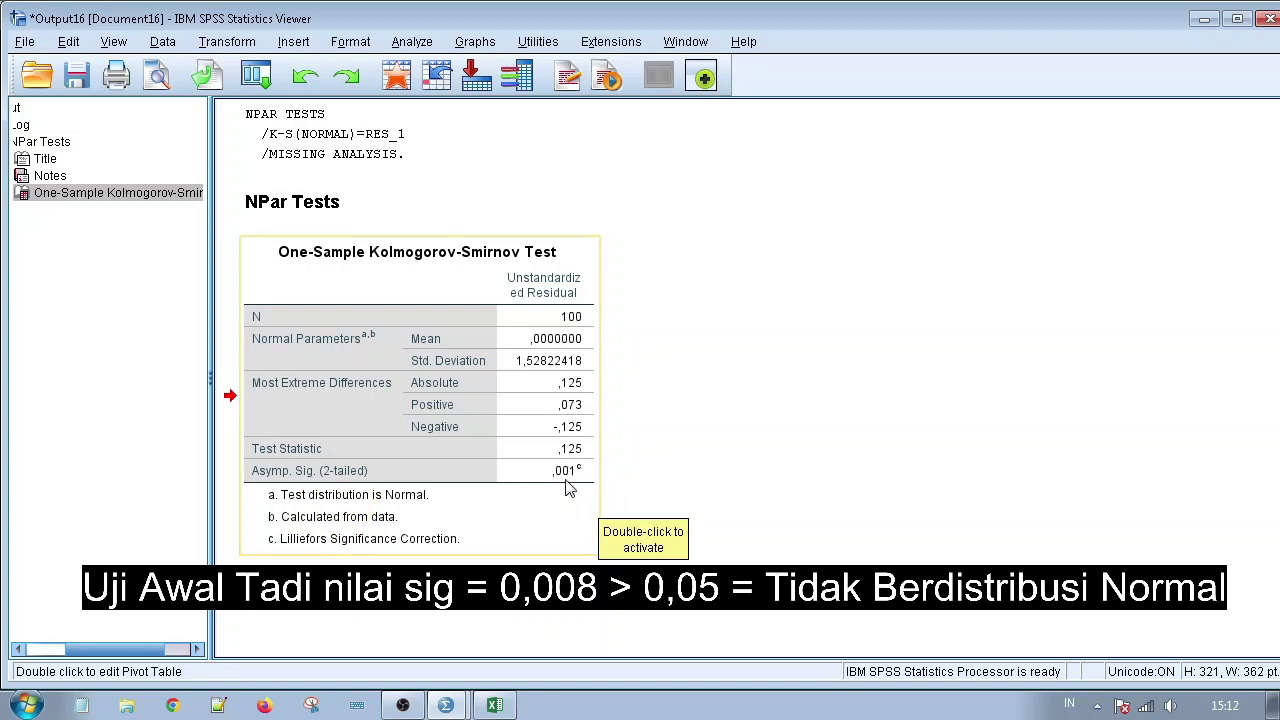
Switch to the Distribusi Data workbook in Excel and review the spread of reference values around the middle value in E112:I112
left_click(494, 705)
left_click(511, 557)
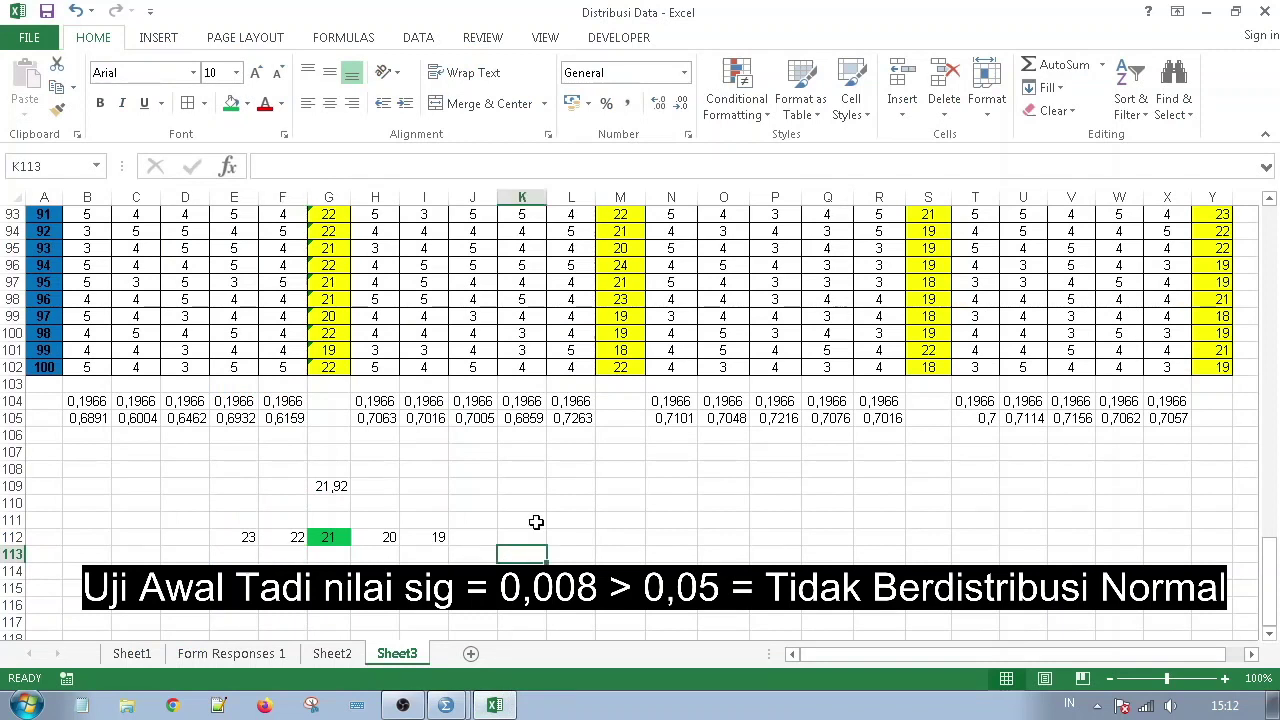
left_click(537, 520)
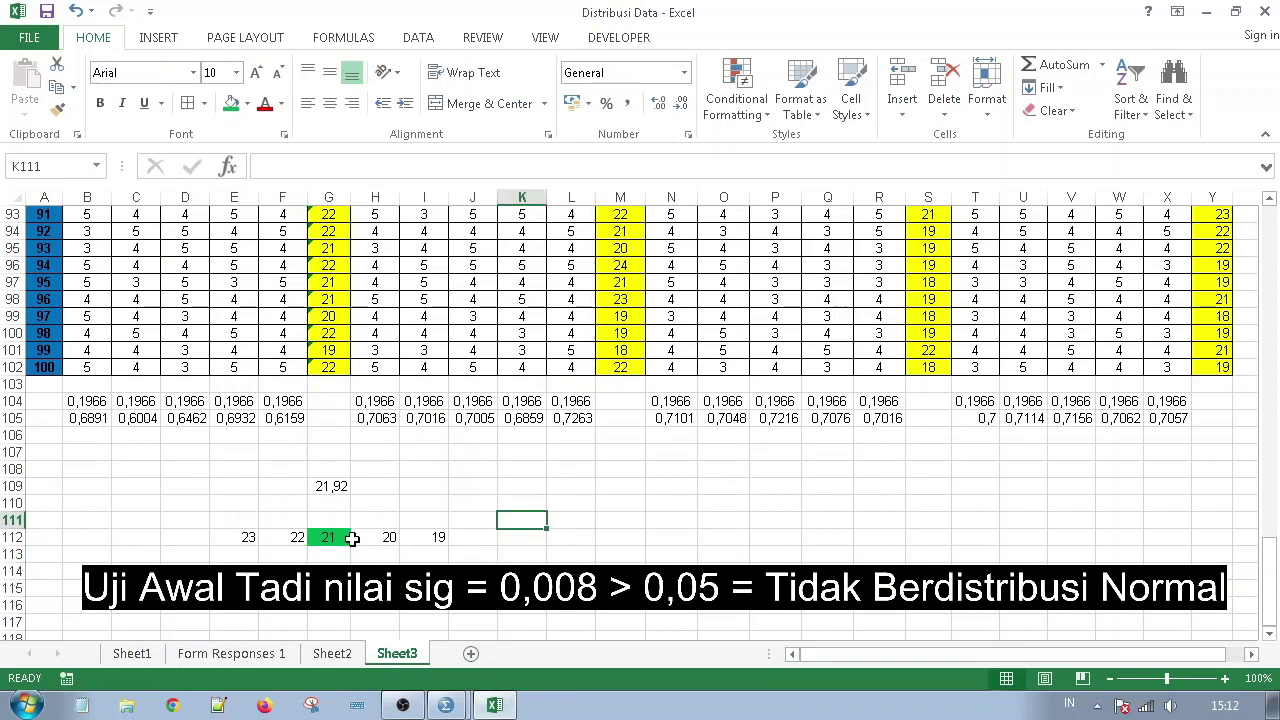
left_click(345, 588)
left_click(375, 570)
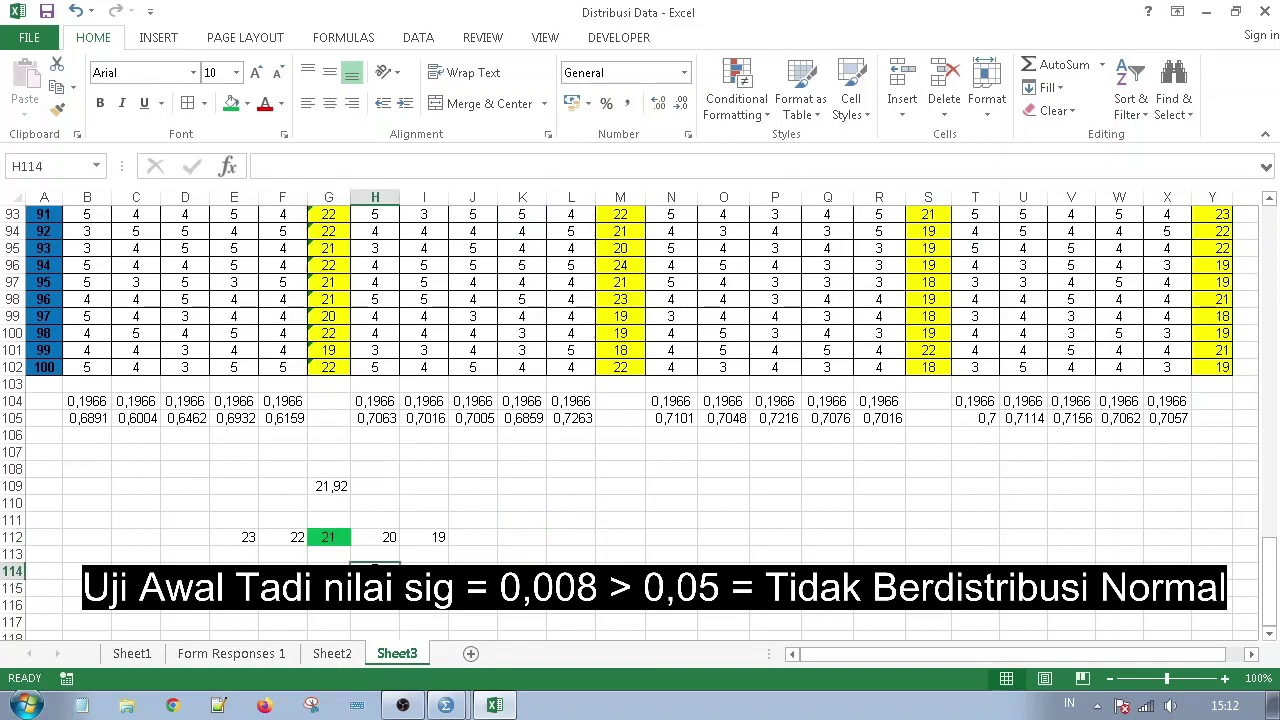
left_click_drag(437, 537, 248, 537)
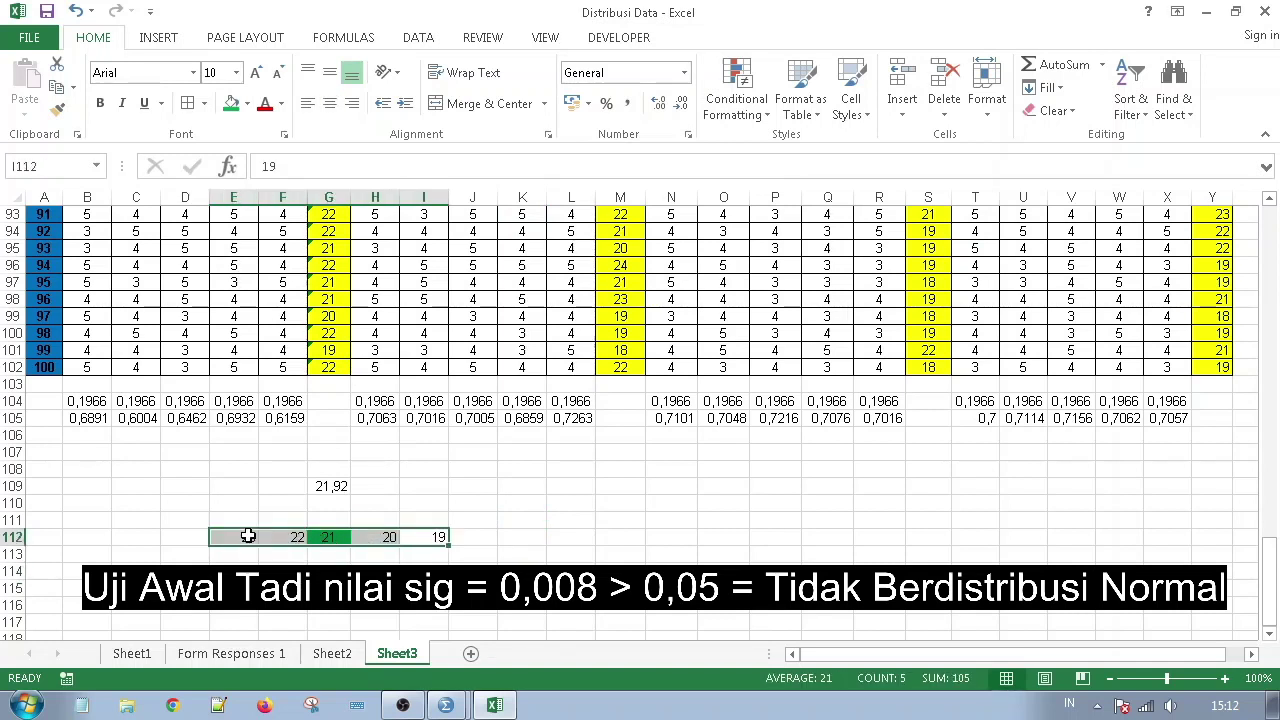
left_click(282, 588)
left_click_drag(368, 542, 428, 534)
left_click(375, 588)
left_click(375, 588)
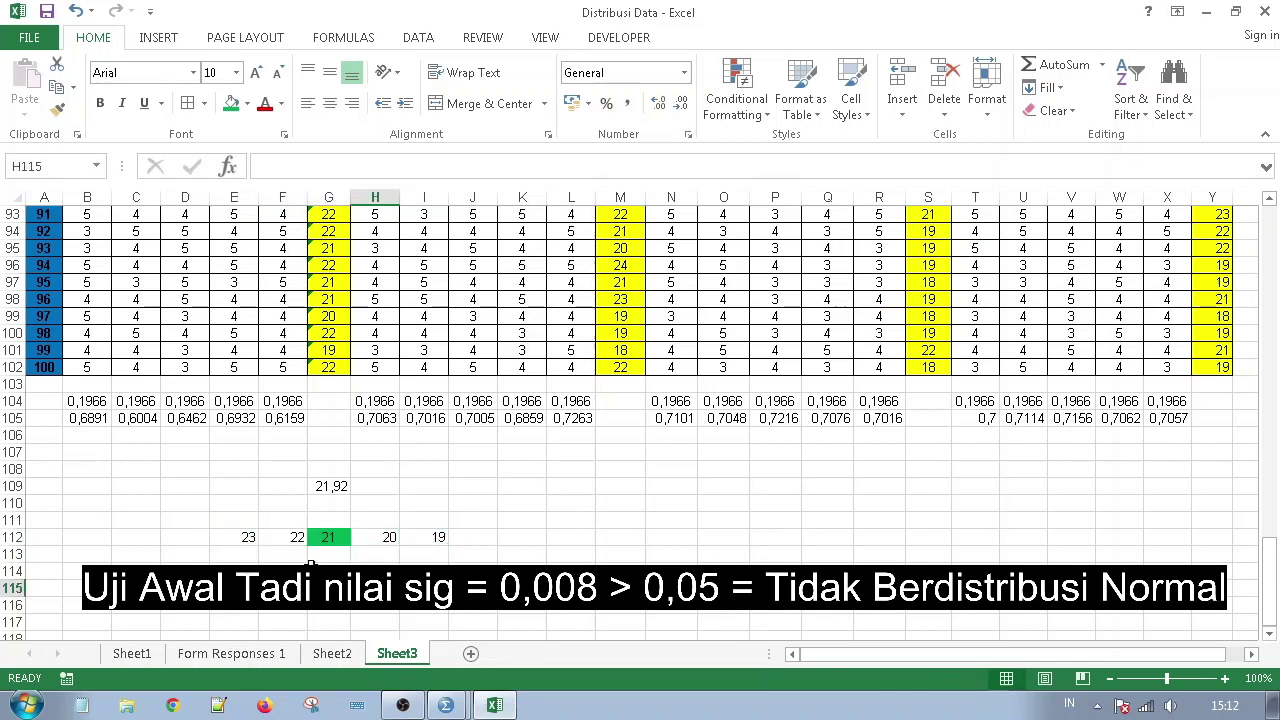
Examine the reference scores in row 112 on both sides of the highlighted middle value, including the cells just outside the range
left_click(290, 537)
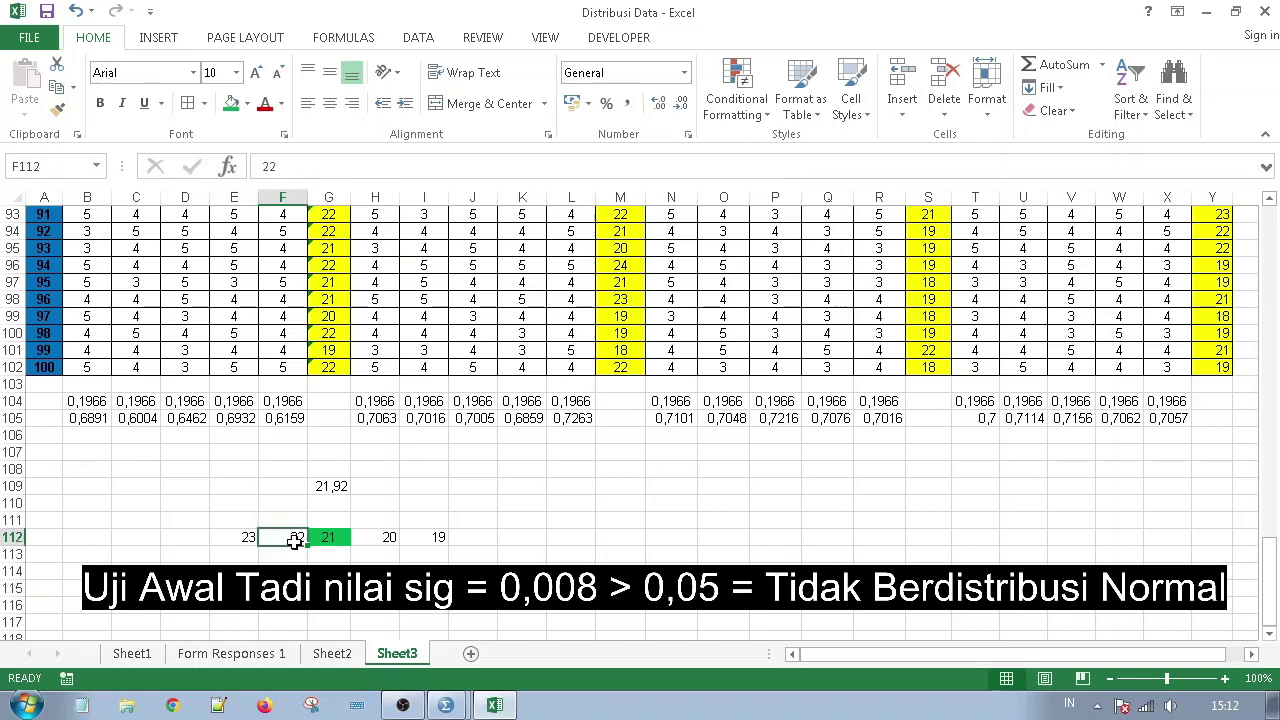
left_click(248, 538)
left_click(300, 563)
scroll(300, 563, "up", 3)
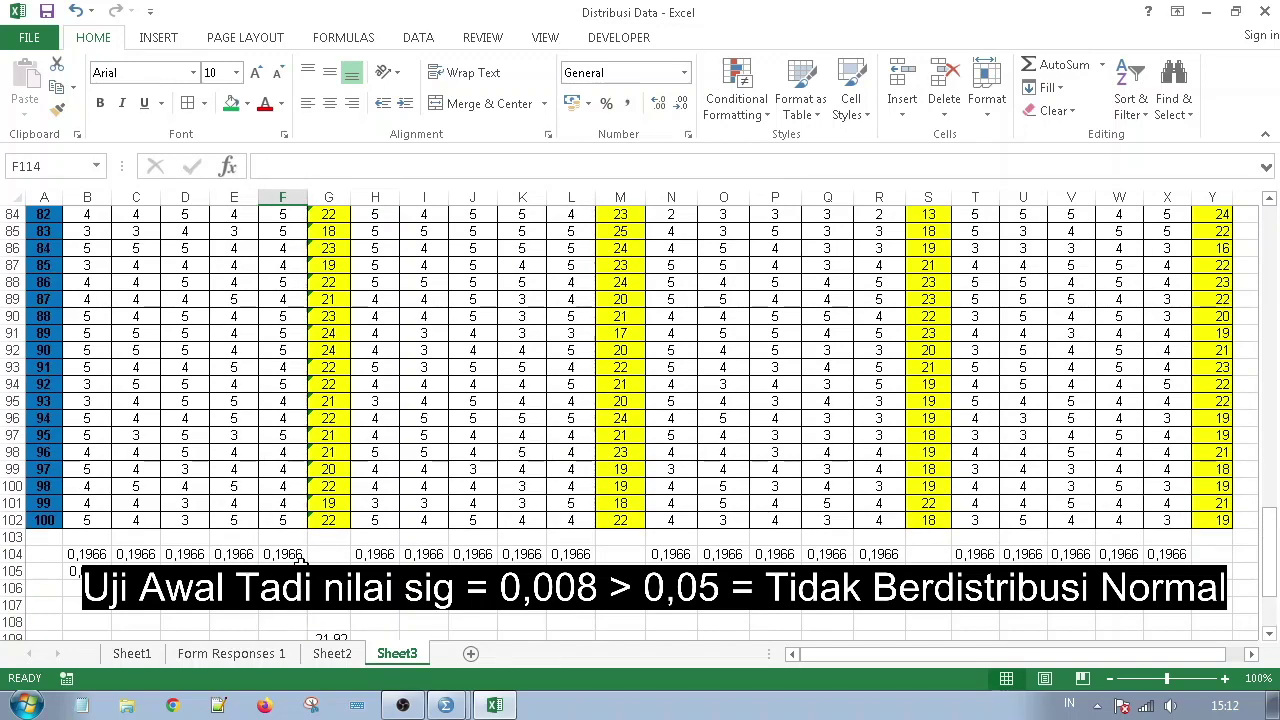
scroll(310, 555, "down", 4)
left_click(322, 548)
left_click(462, 490)
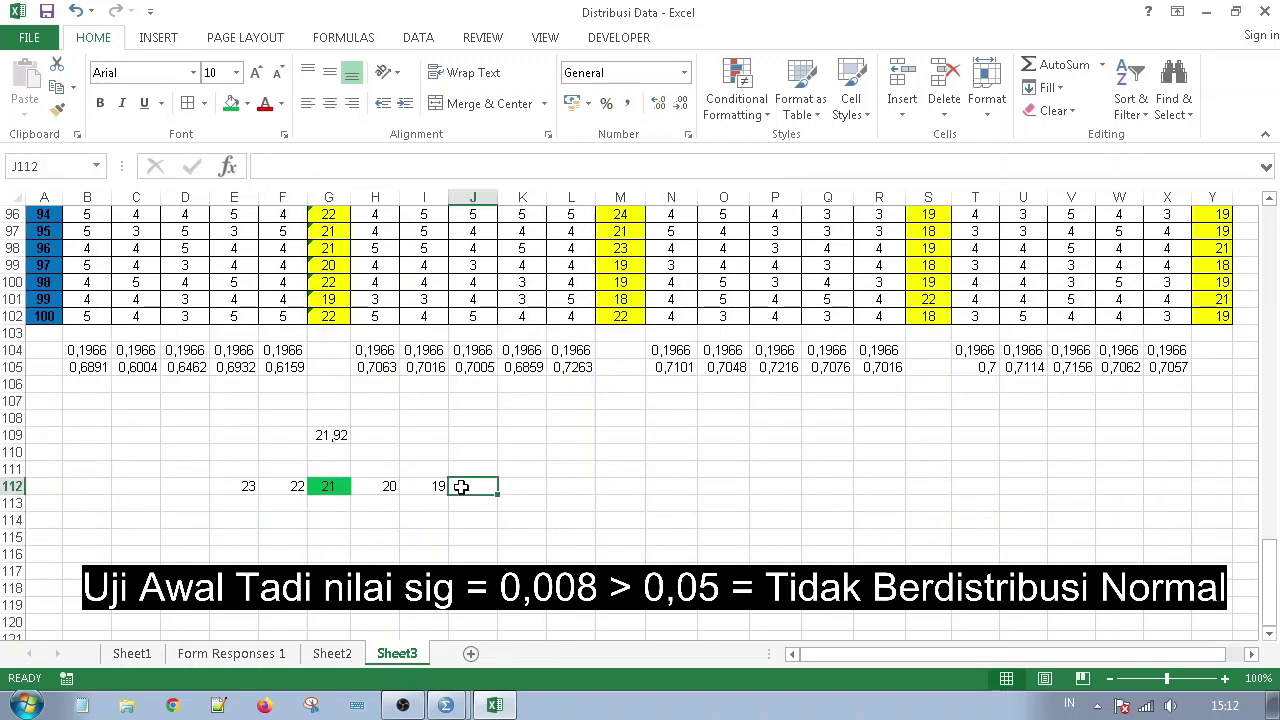
left_click(345, 536)
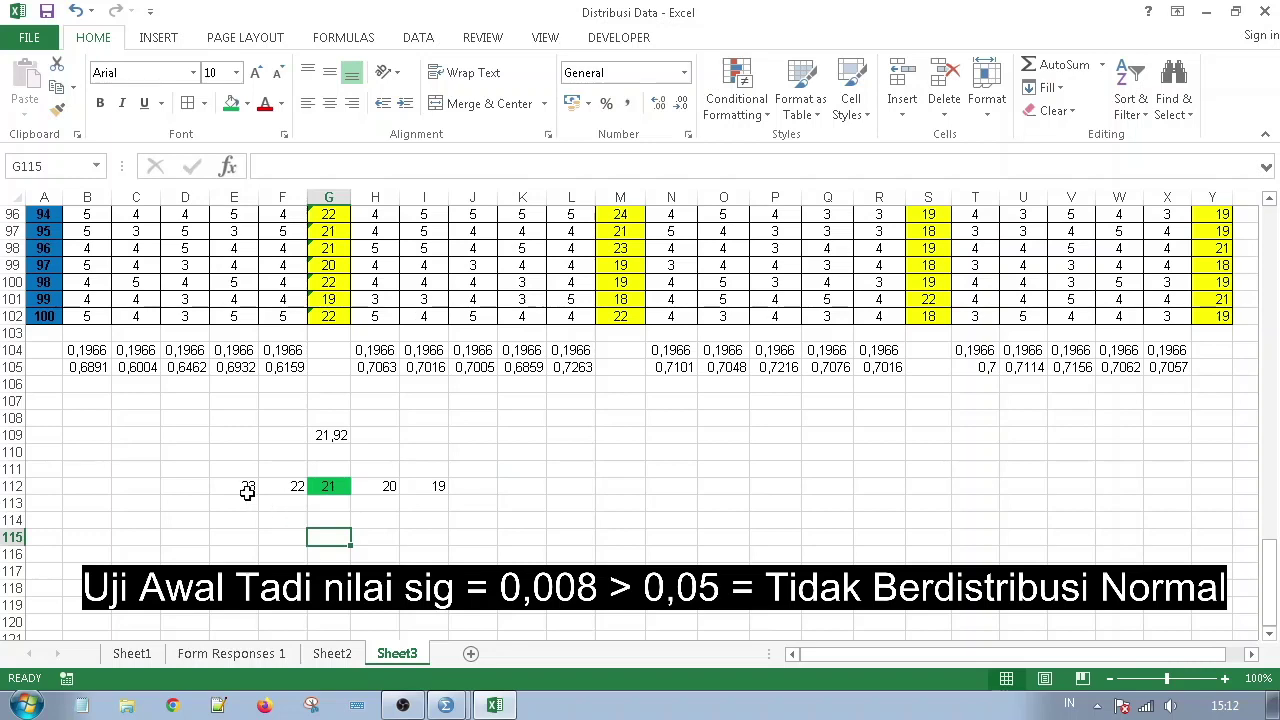
left_click(246, 490)
left_click(195, 488)
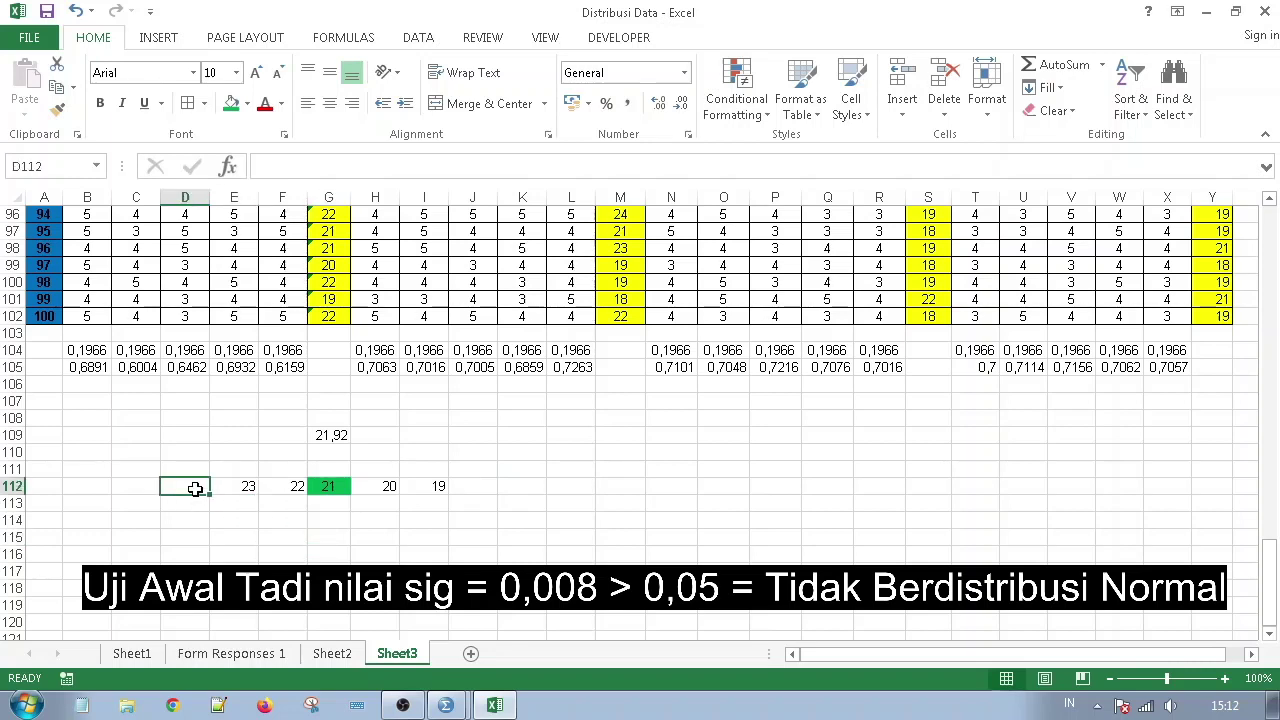
left_click(283, 554)
scroll(283, 554, "up", 3)
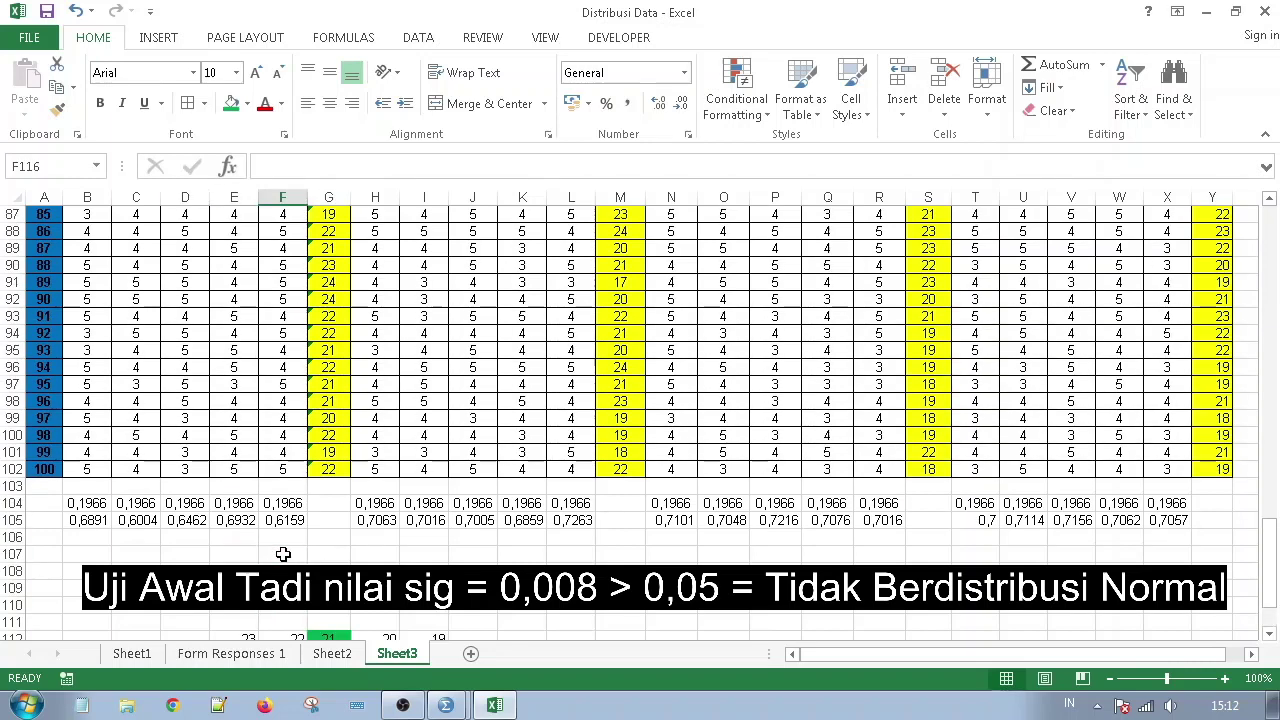
scroll(283, 554, "down", 1)
scroll(528, 506, "up", 2)
scroll(520, 519, "down", 3)
scroll(515, 522, "down", 3)
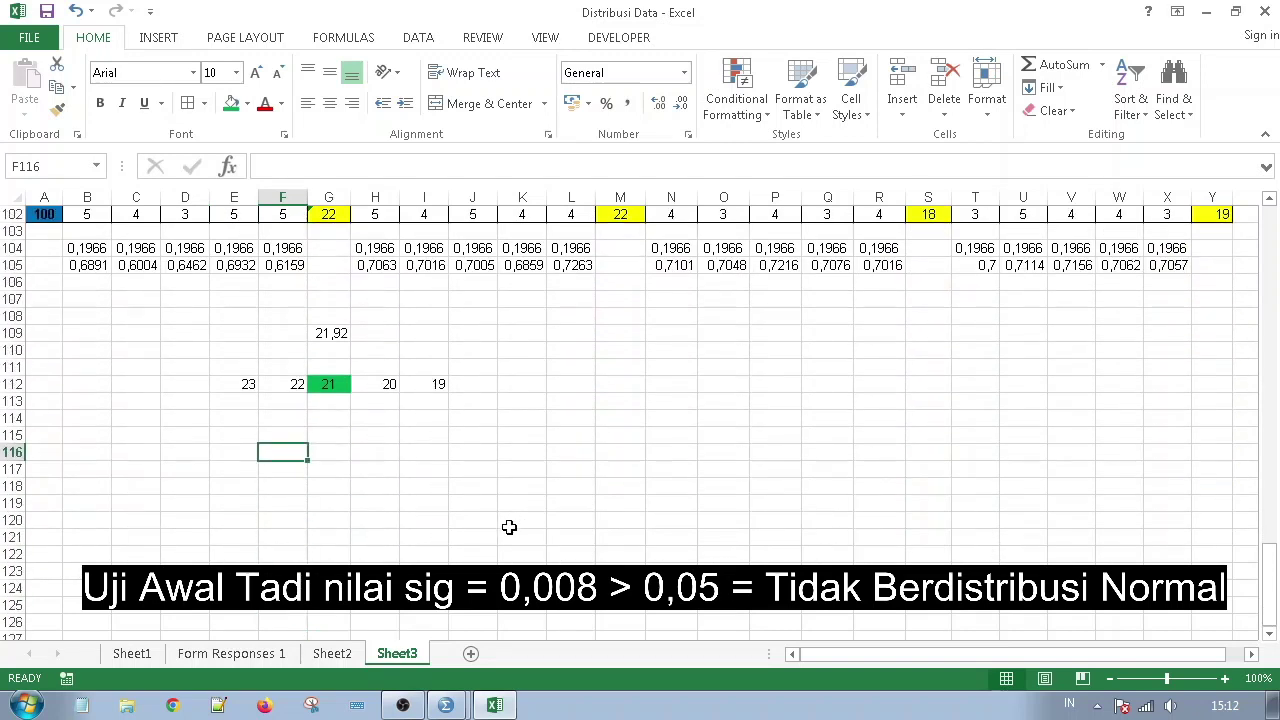
scroll(509, 526, "up", 3)
scroll(509, 526, "up", 1)
scroll(509, 527, "down", 1)
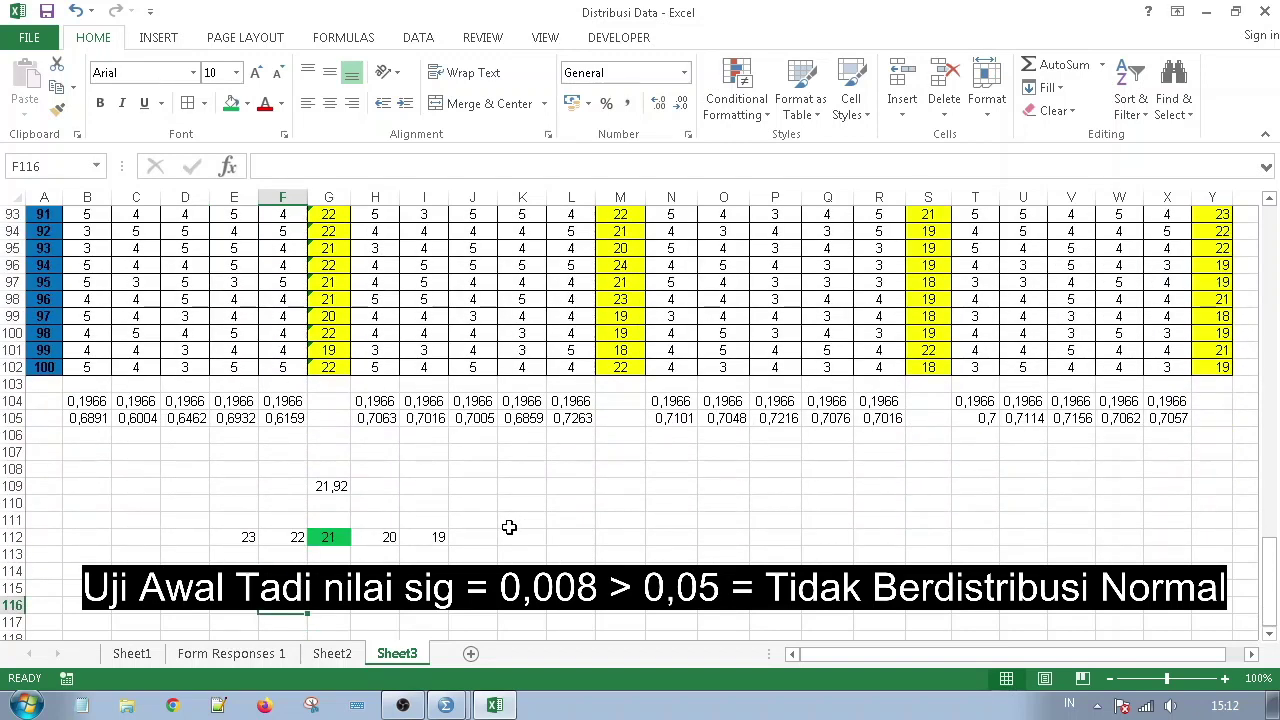
left_click(509, 527)
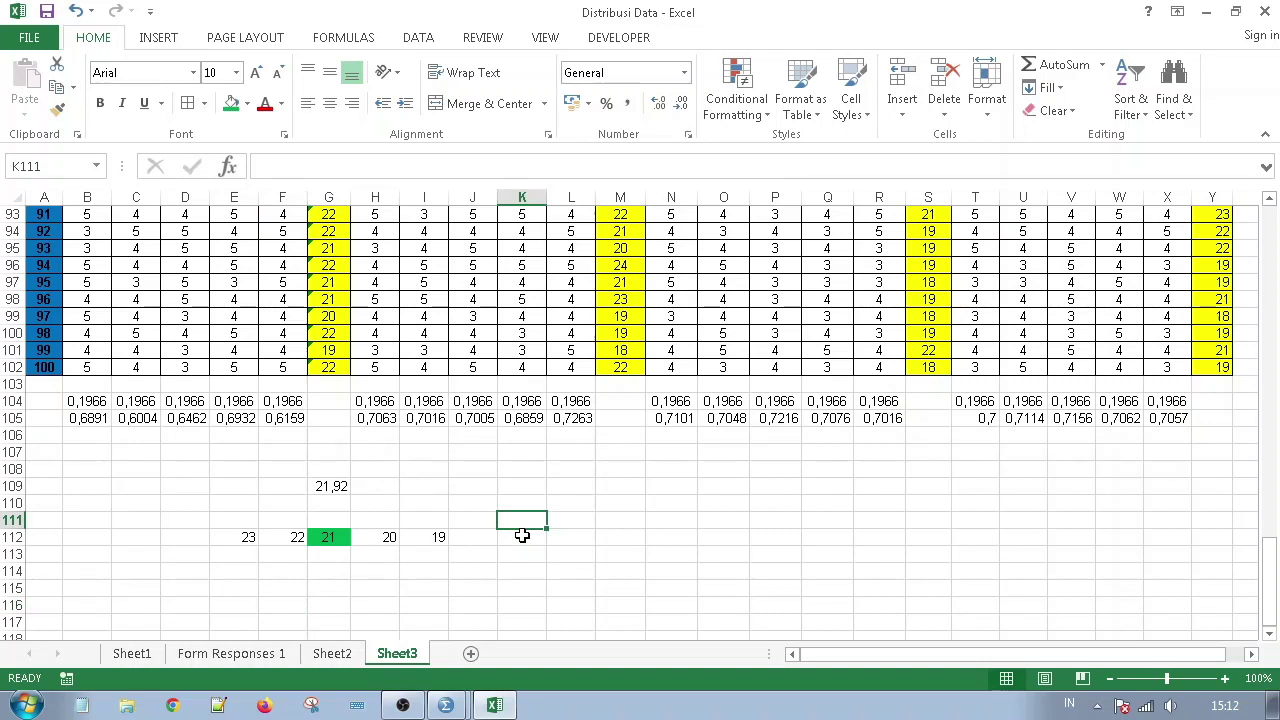
left_click(560, 471)
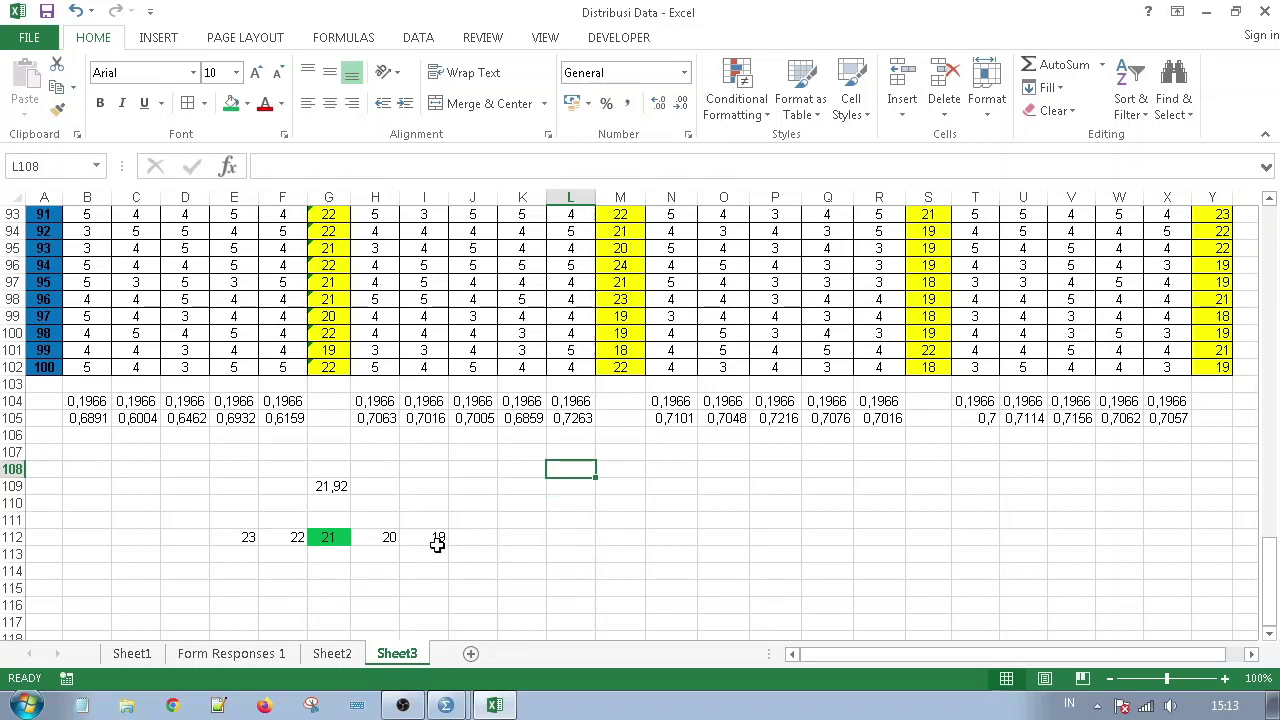
left_click(488, 537)
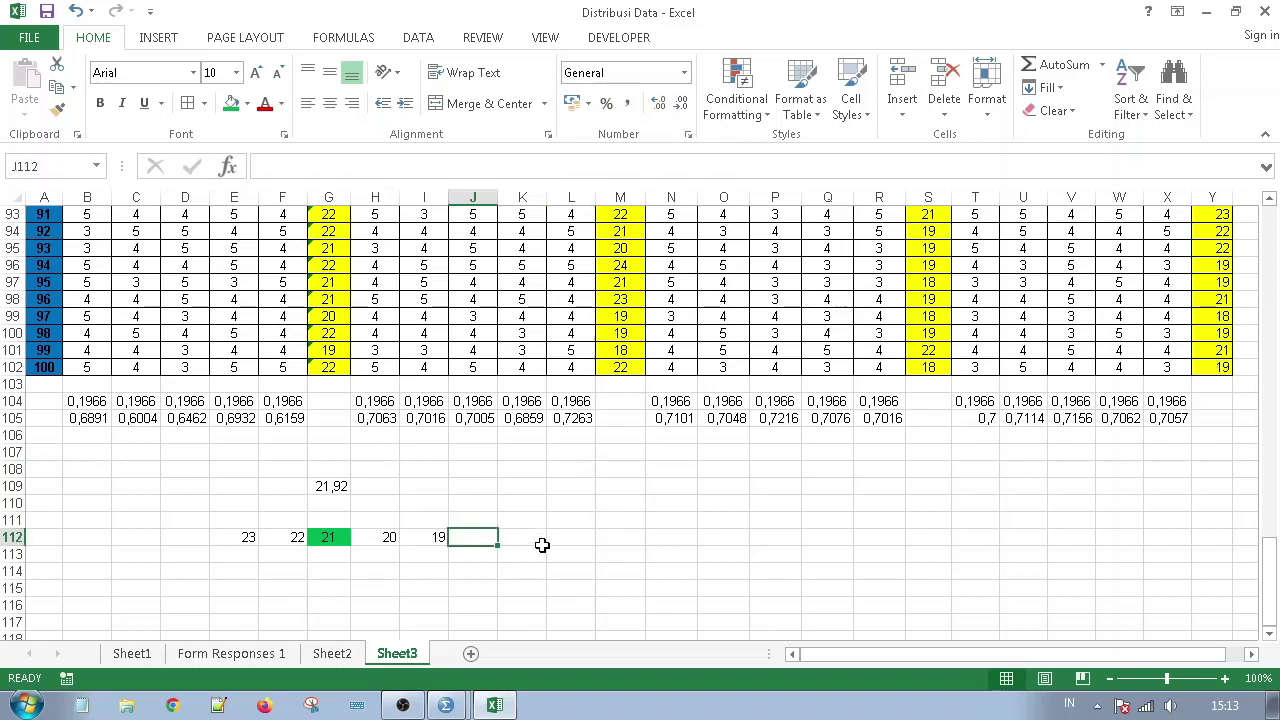
left_click(535, 545)
scroll(336, 533, "down", 2)
left_click_drag(234, 486, 457, 383)
left_click(752, 519)
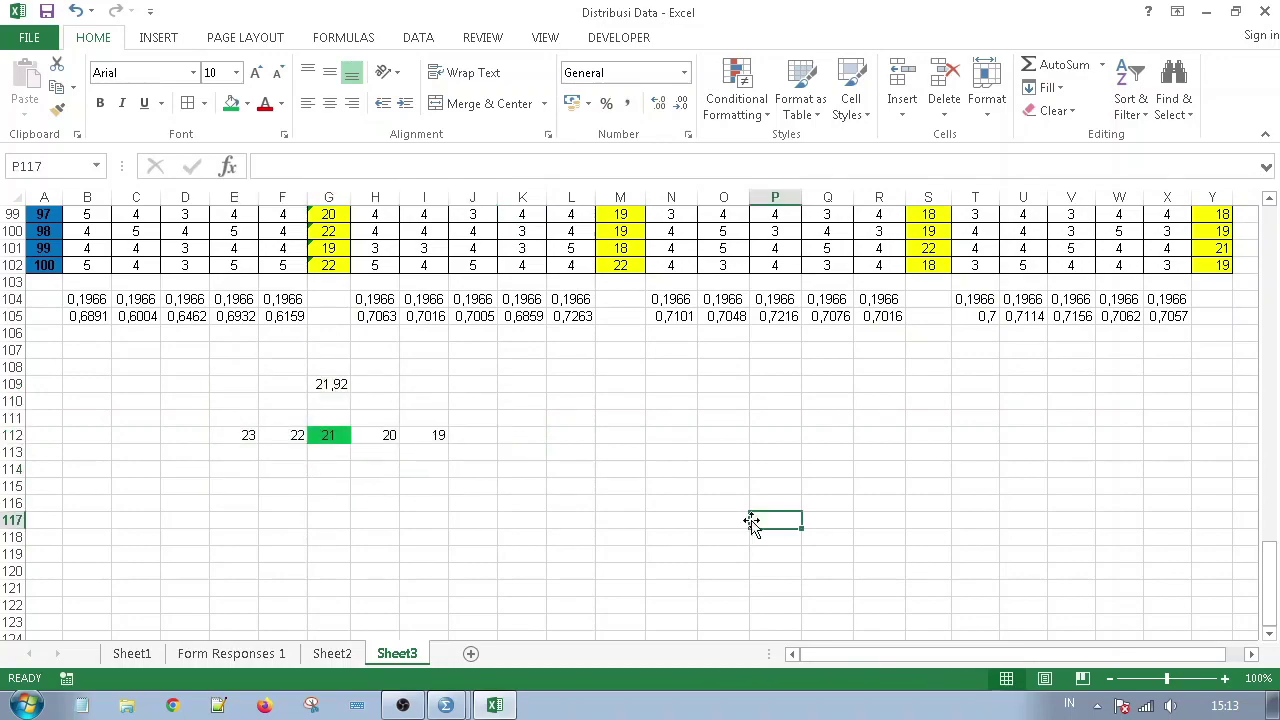
scroll(443, 573, "up", 4)
scroll(443, 573, "down", 4)
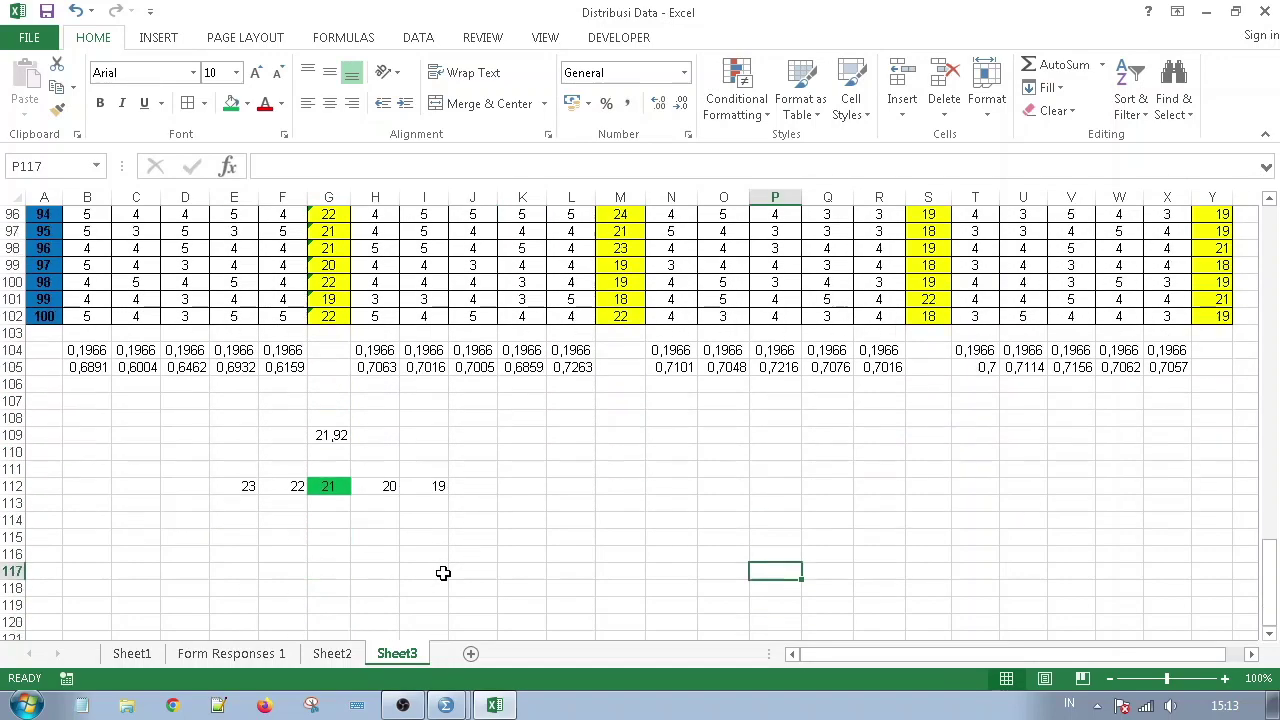
Review the X1, X2, X3 and Y scores and totals of all 100 respondents against the reference range in E112:I112
scroll(443, 573, "up", 15)
scroll(443, 573, "up", 18)
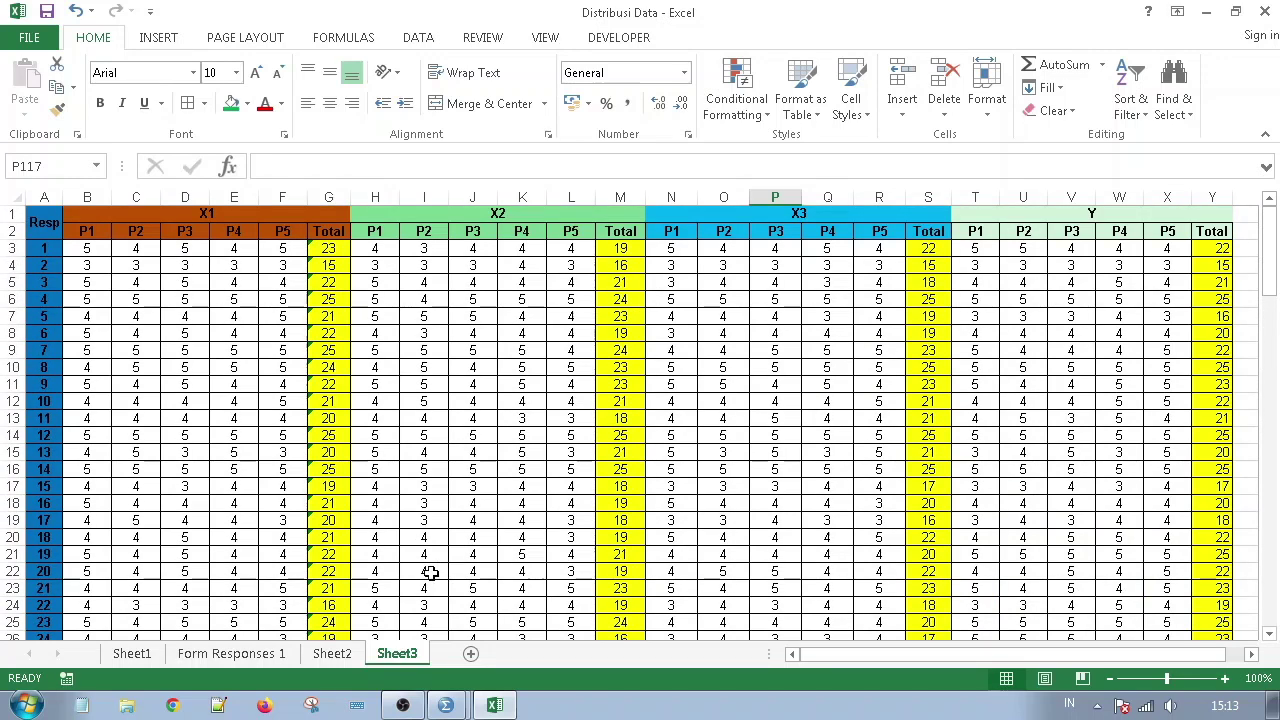
scroll(430, 576, "down", 4)
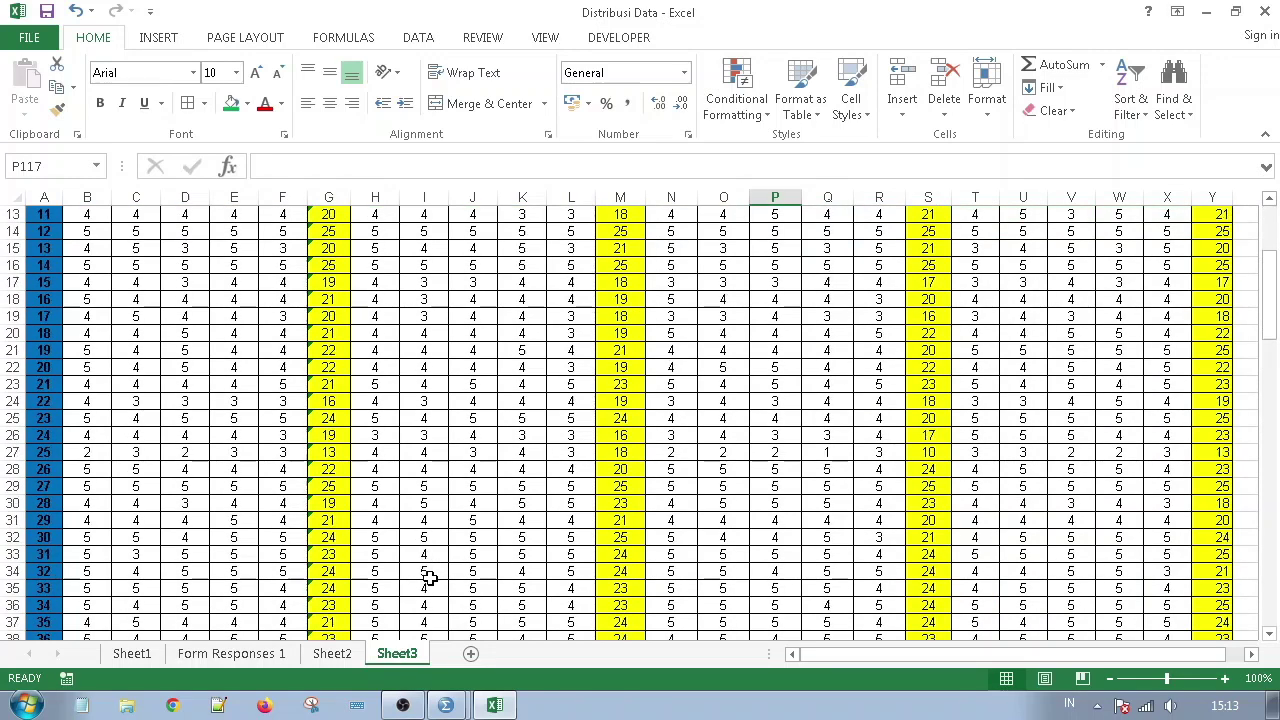
scroll(429, 578, "up", 4)
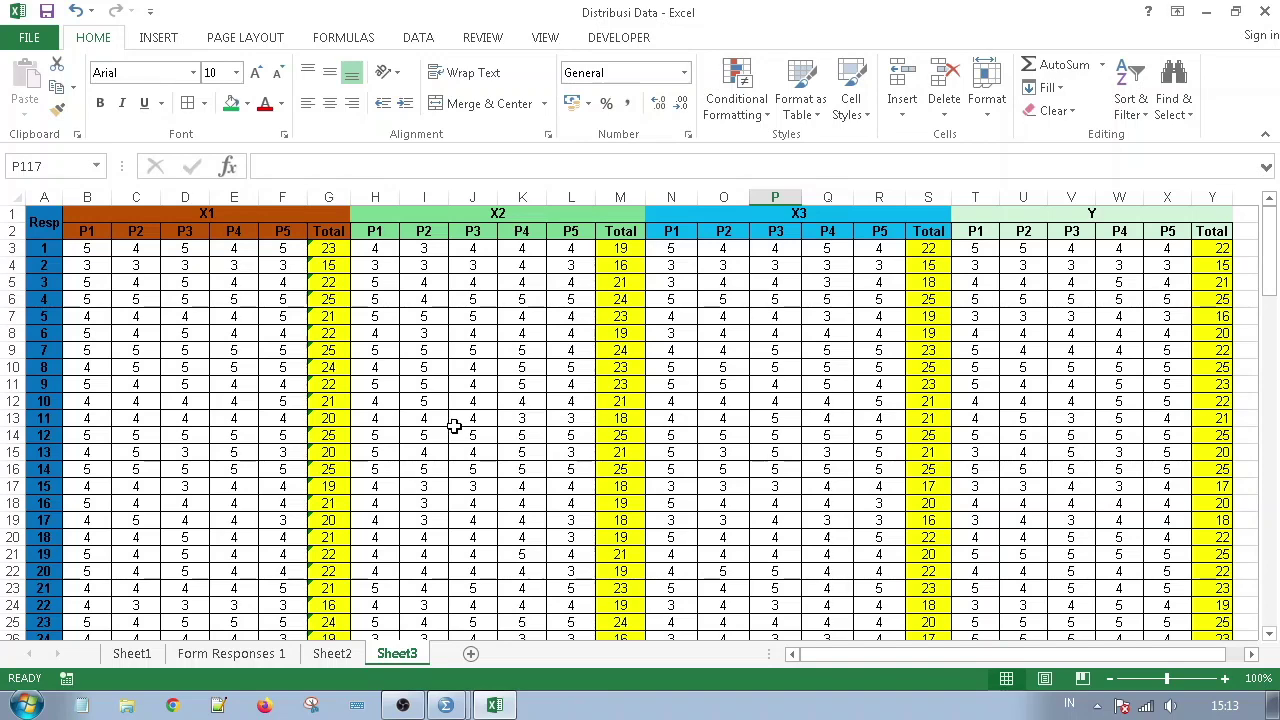
scroll(437, 478, "down", 14)
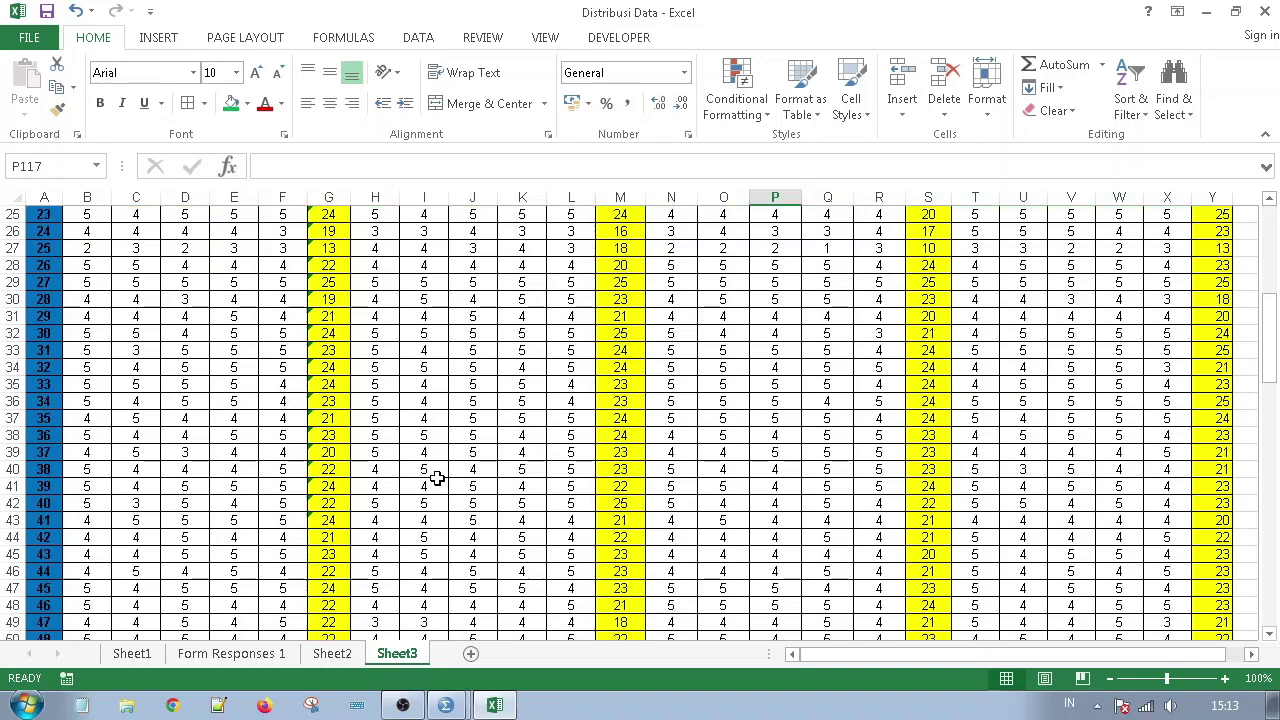
scroll(437, 478, "down", 14)
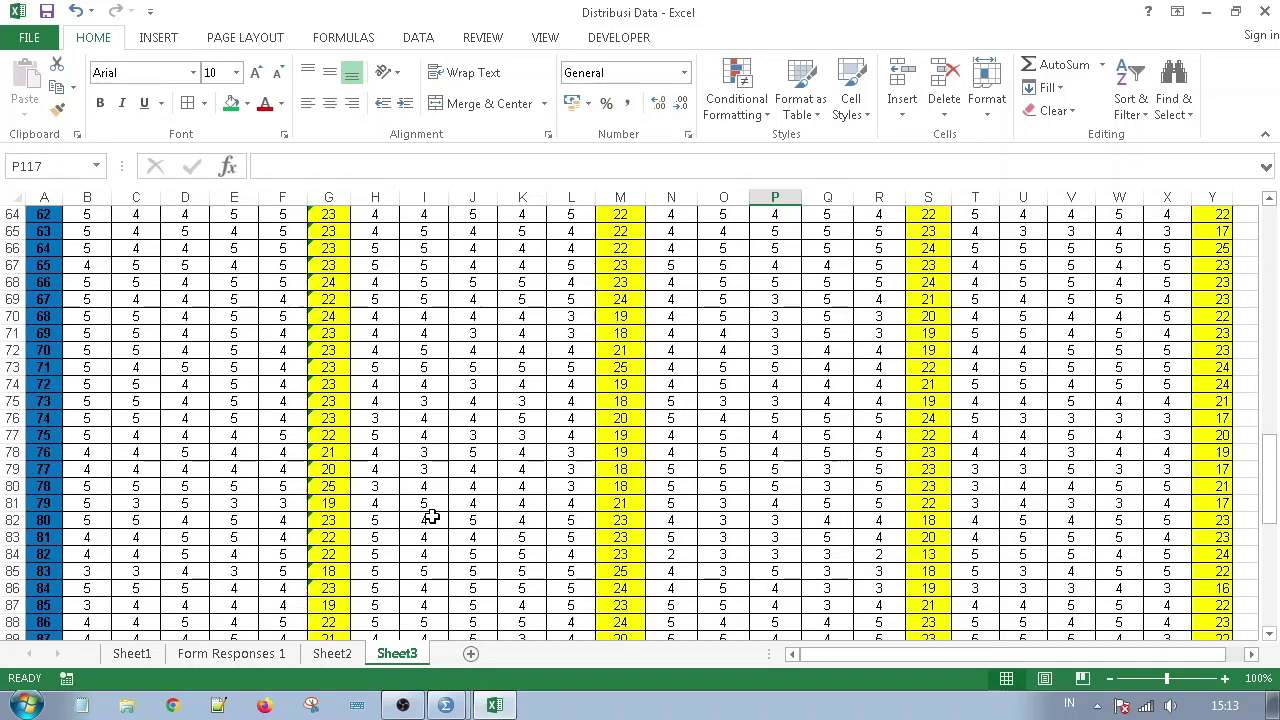
scroll(431, 515, "down", 3)
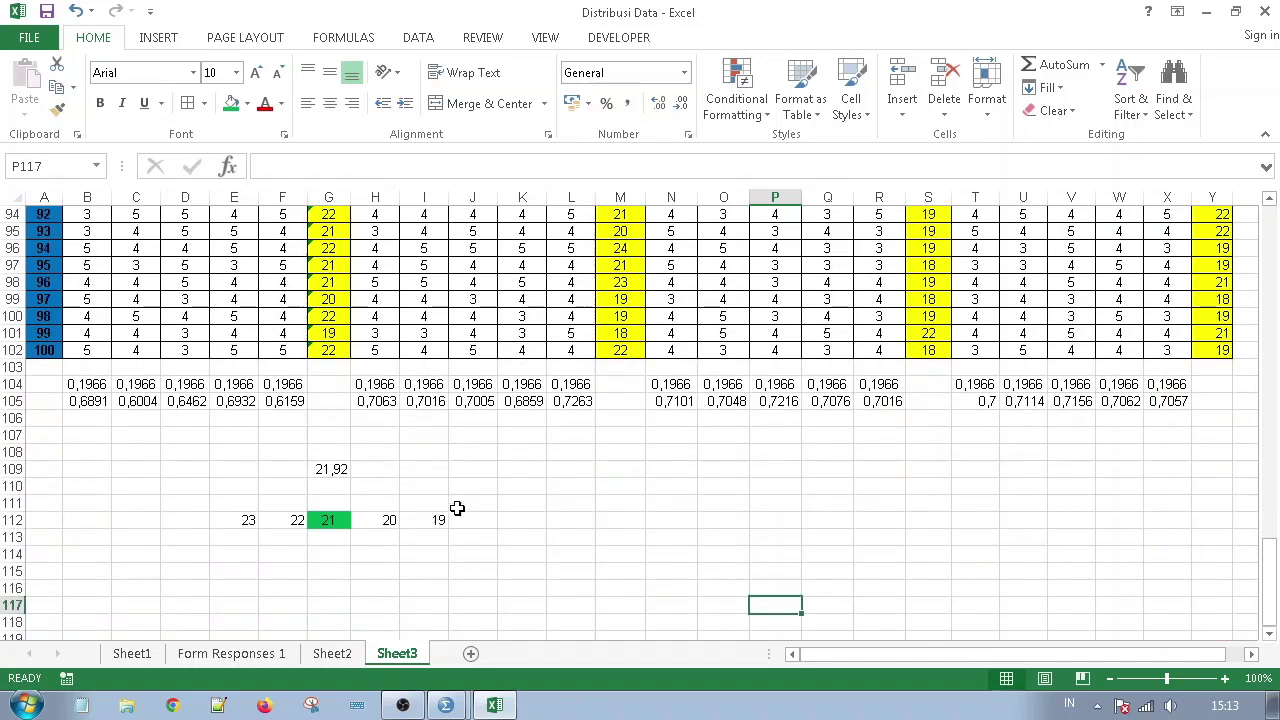
left_click(481, 503)
left_click(484, 537)
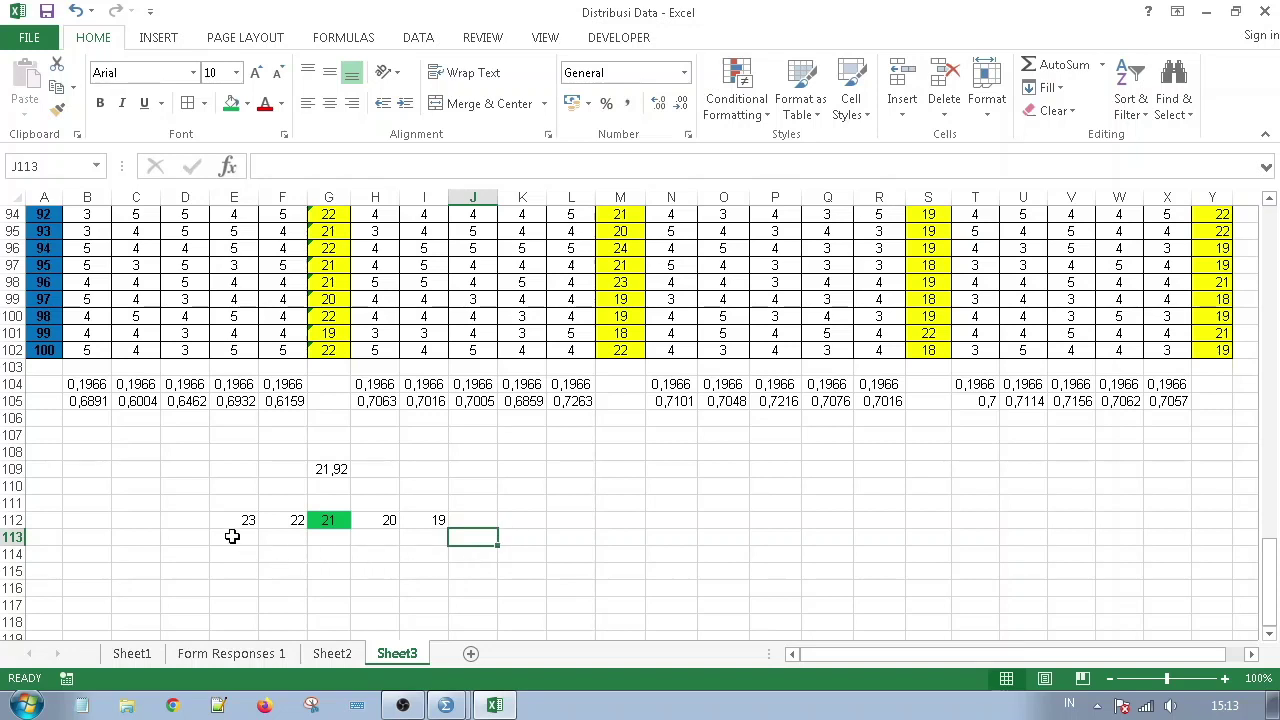
left_click_drag(172, 466, 541, 563)
left_click(609, 553)
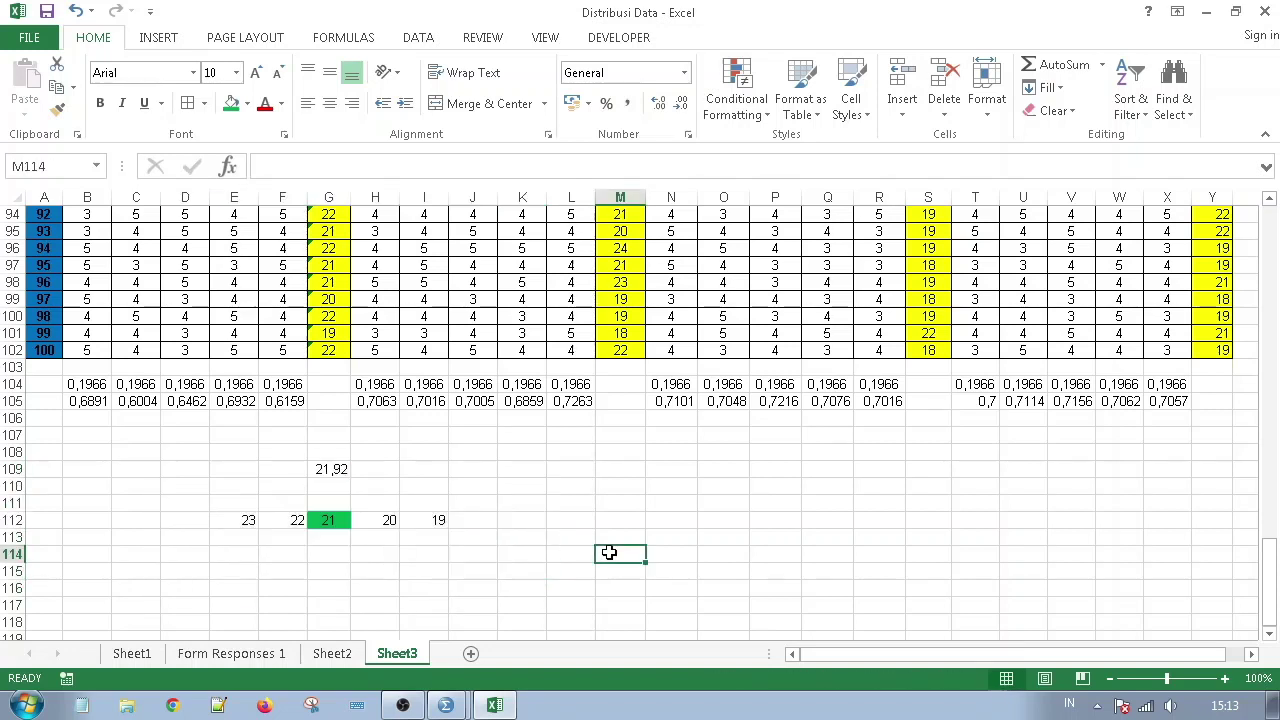